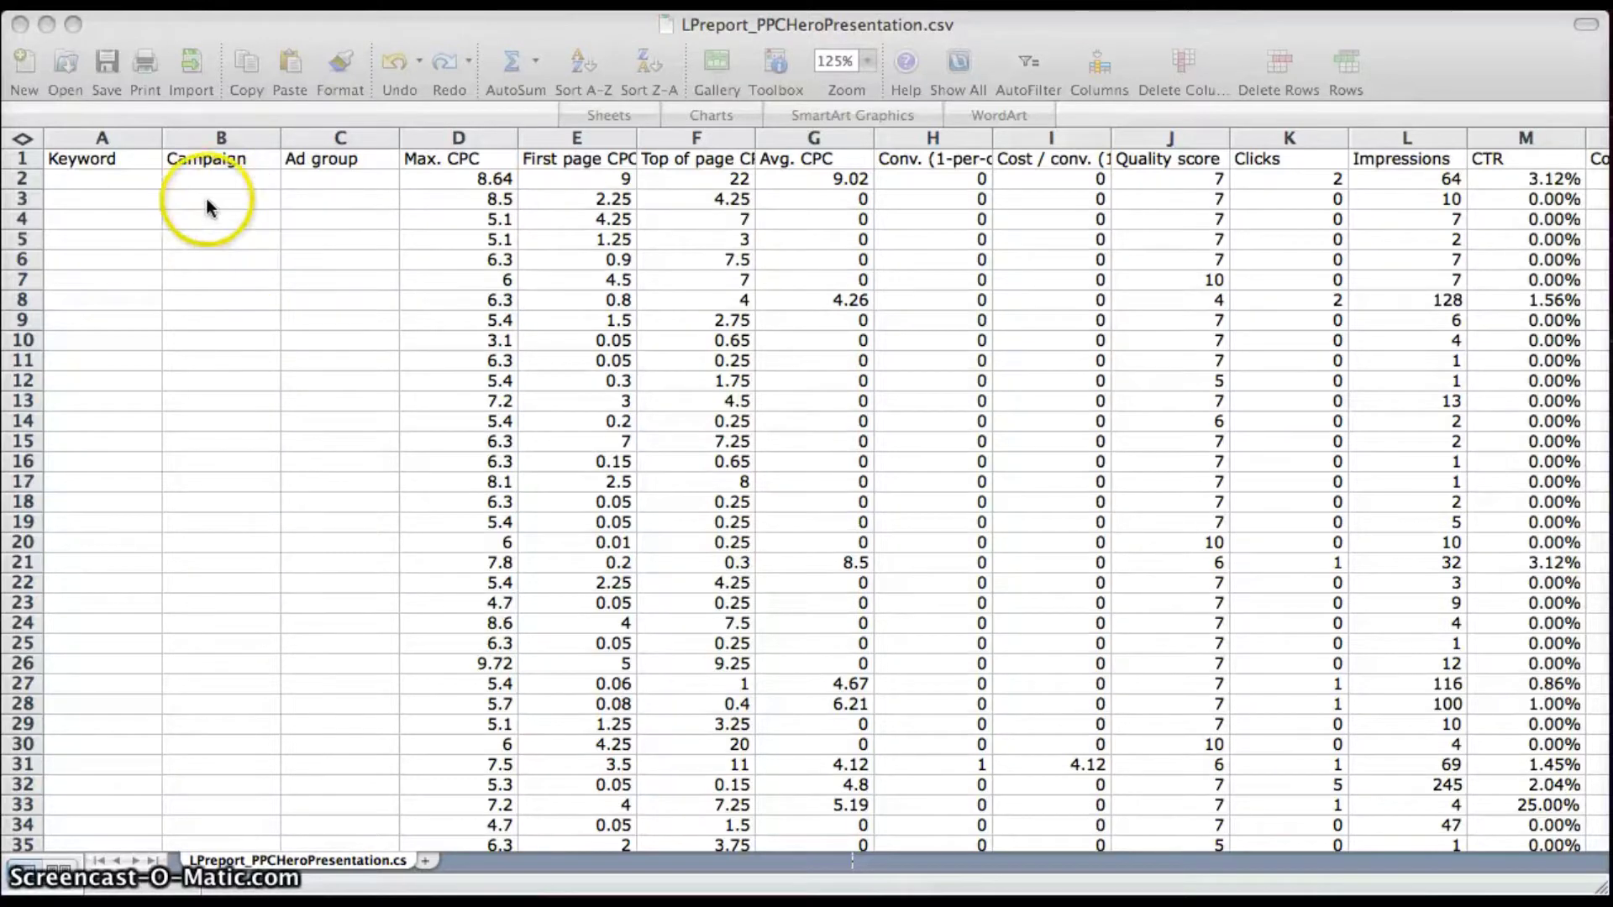
- Delete the Keyword through Avg. CPC columns, plus cost per conversion and Quality score
click(131, 137)
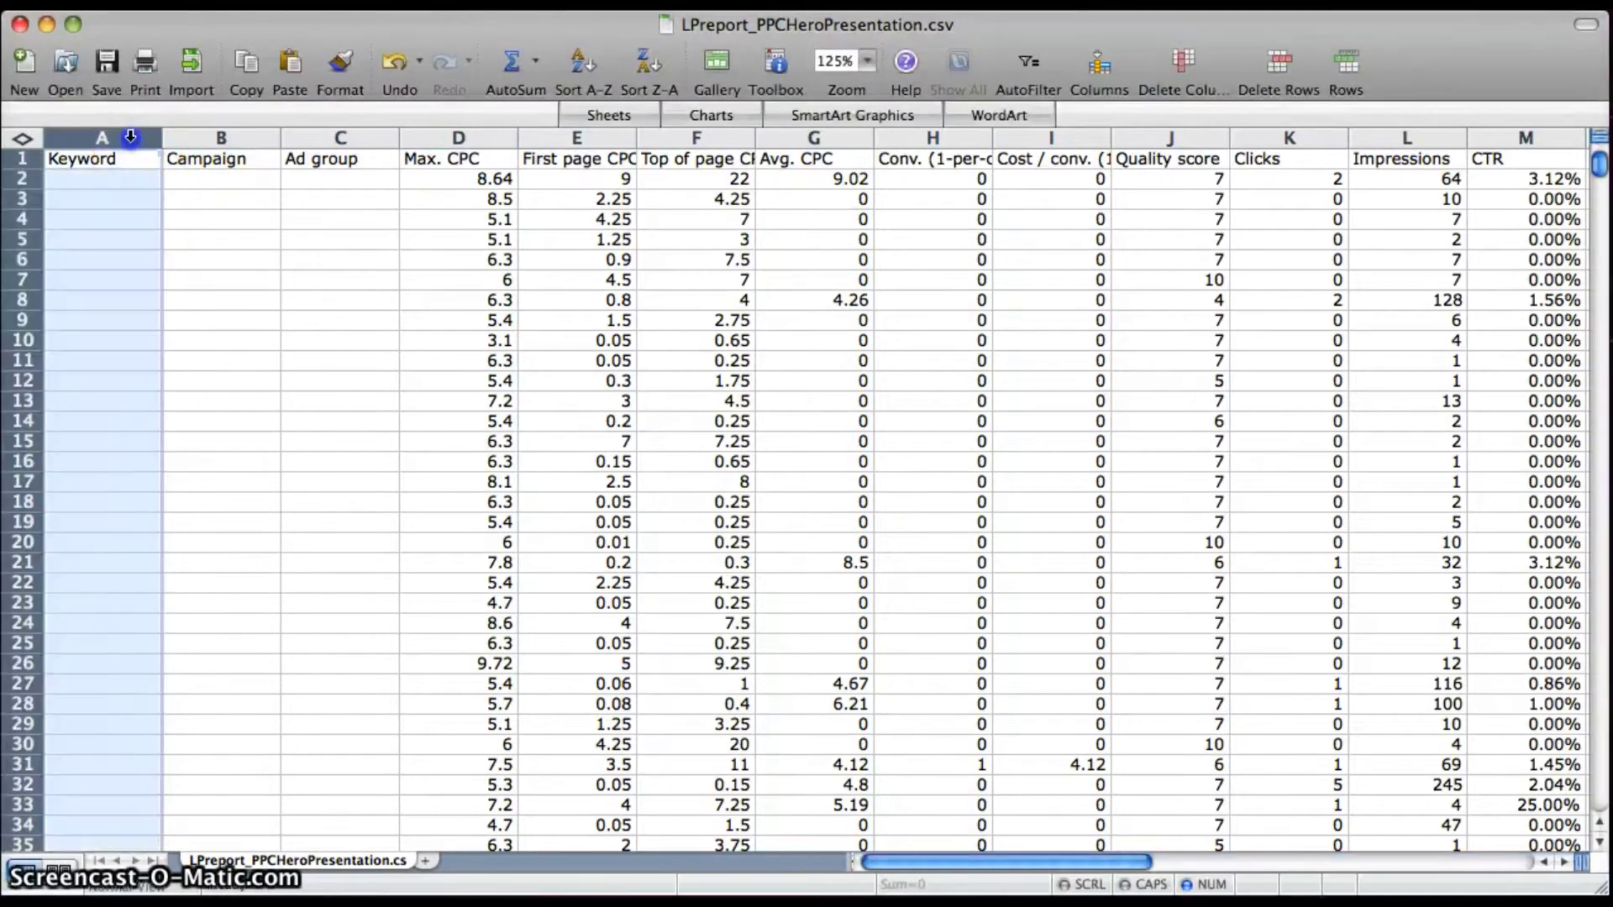
drag(130, 136, 777, 138)
click(1188, 81)
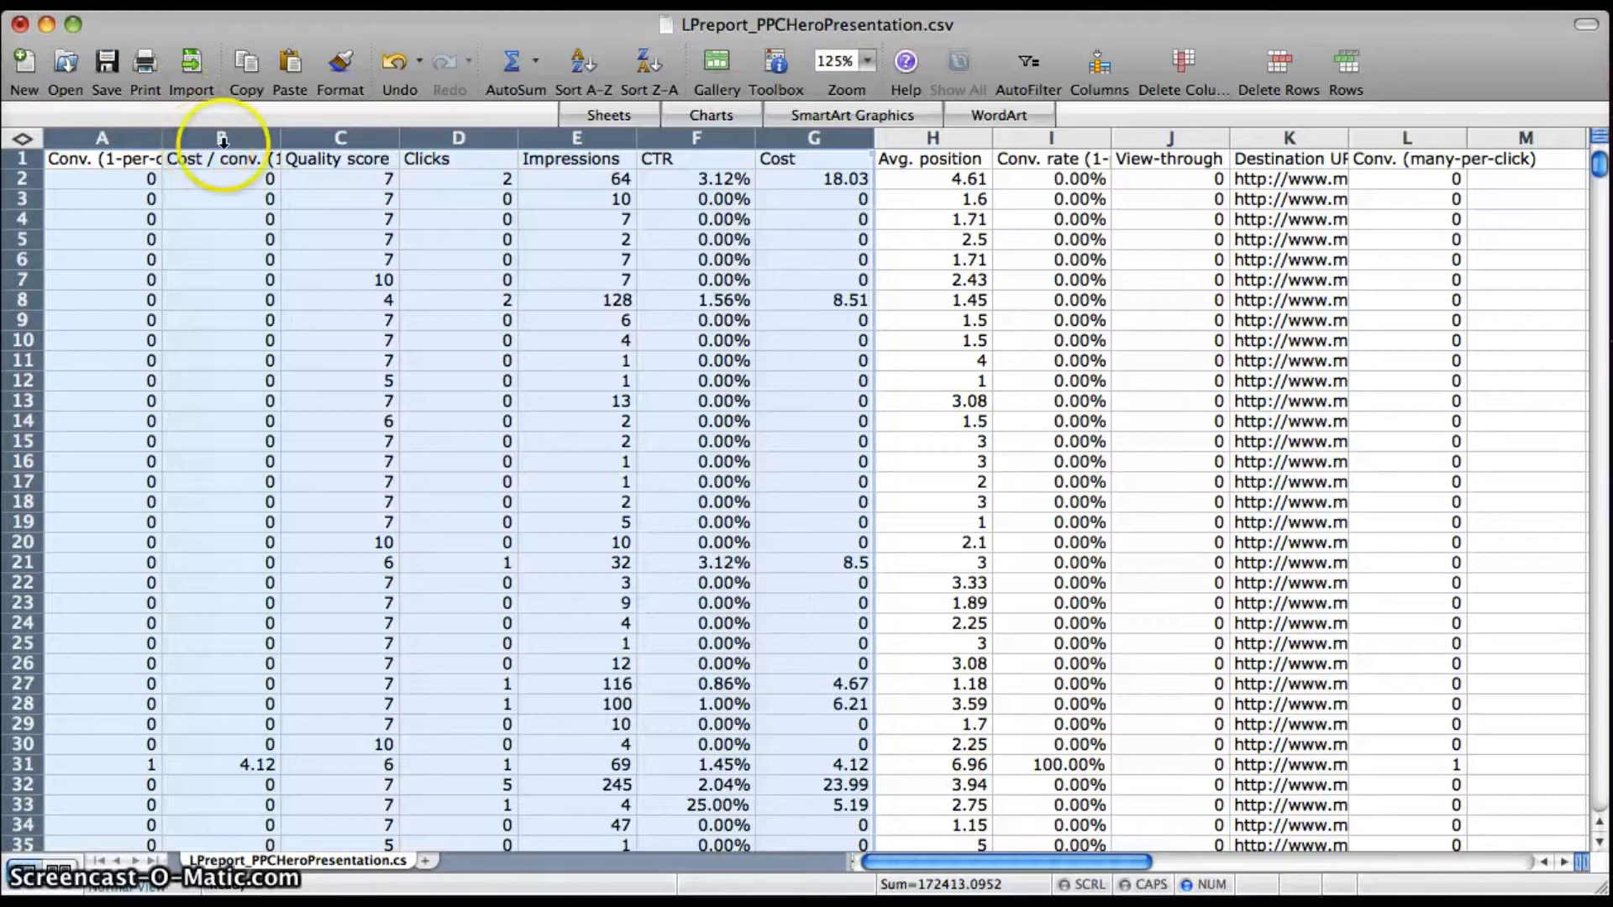
click(247, 134)
drag(249, 128, 330, 129)
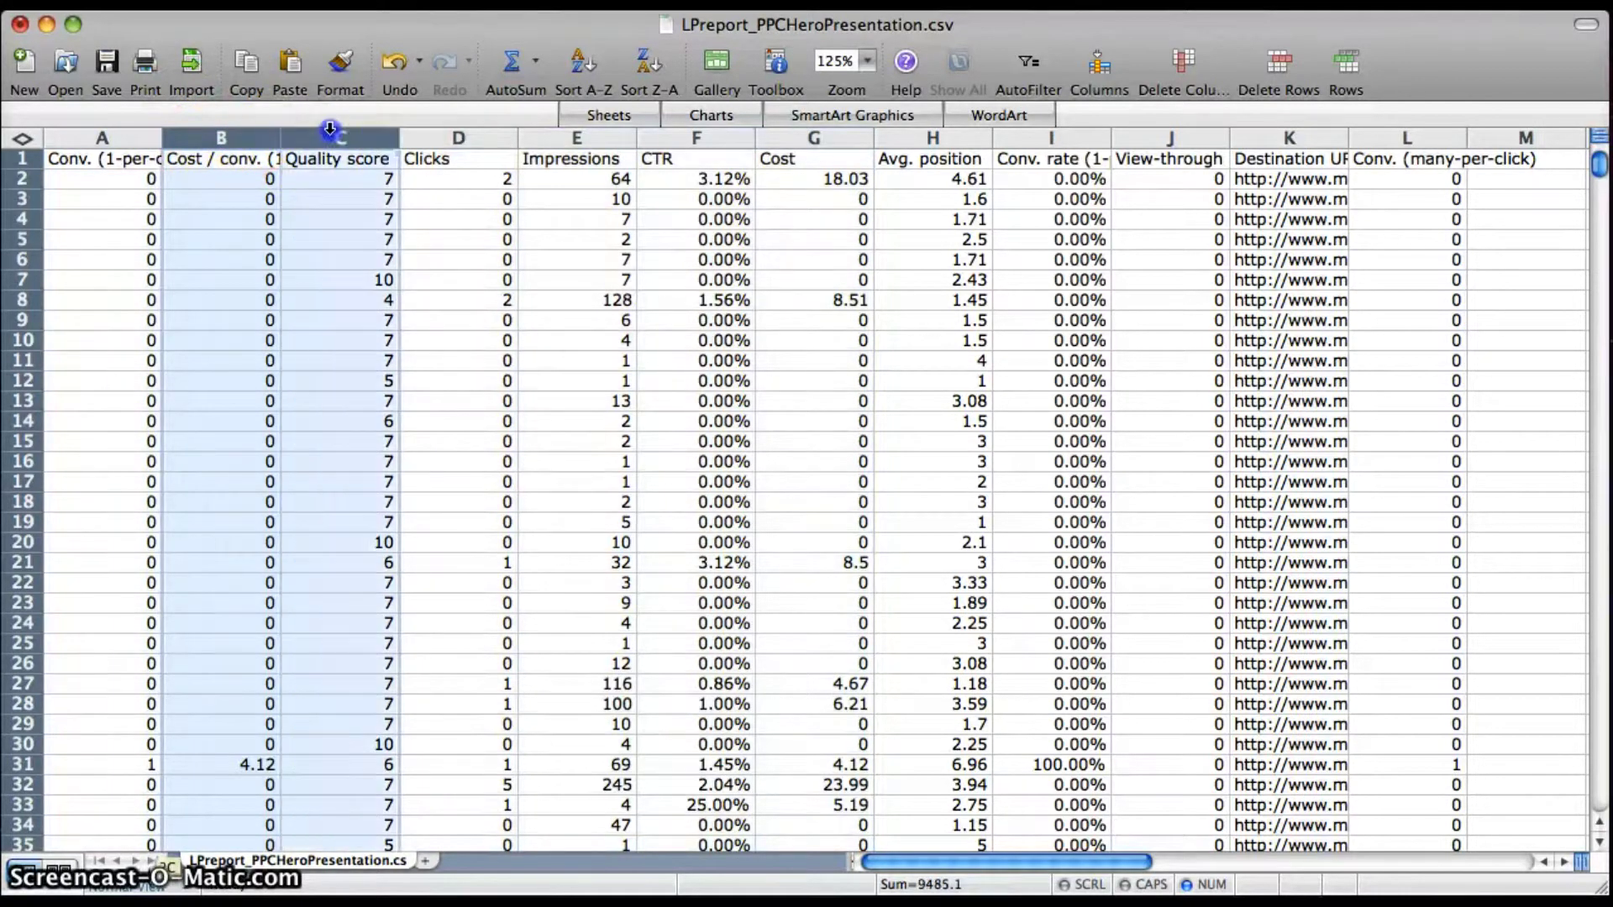
click(1183, 67)
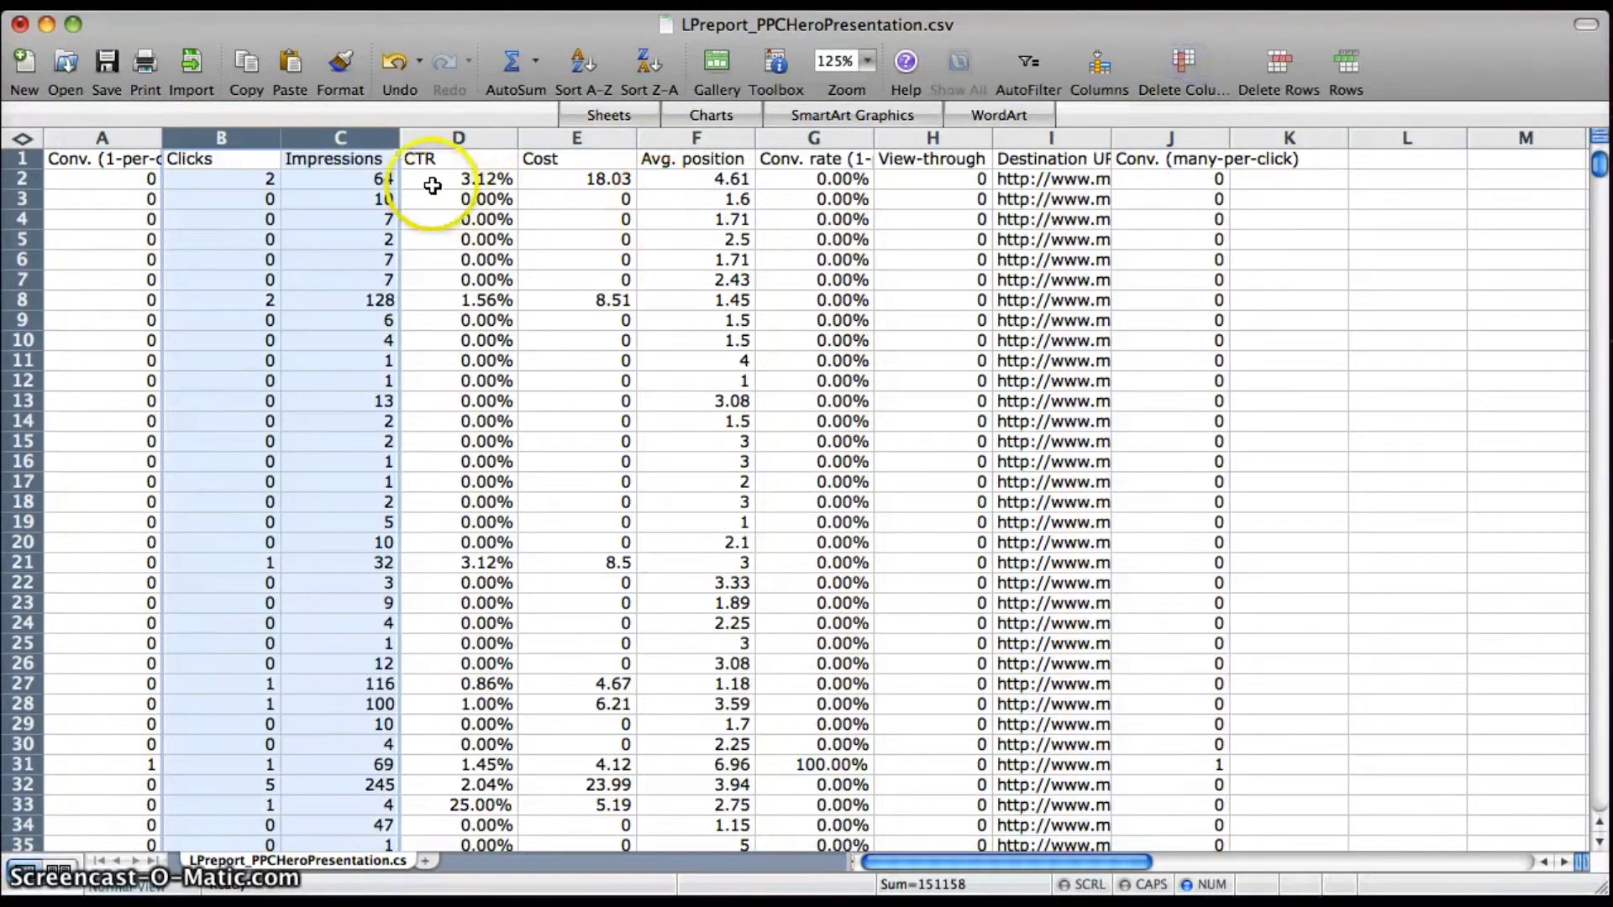
- Delete CTR, Avg. position and the two following columns, then insert an empty column after Destination URL
click(458, 138)
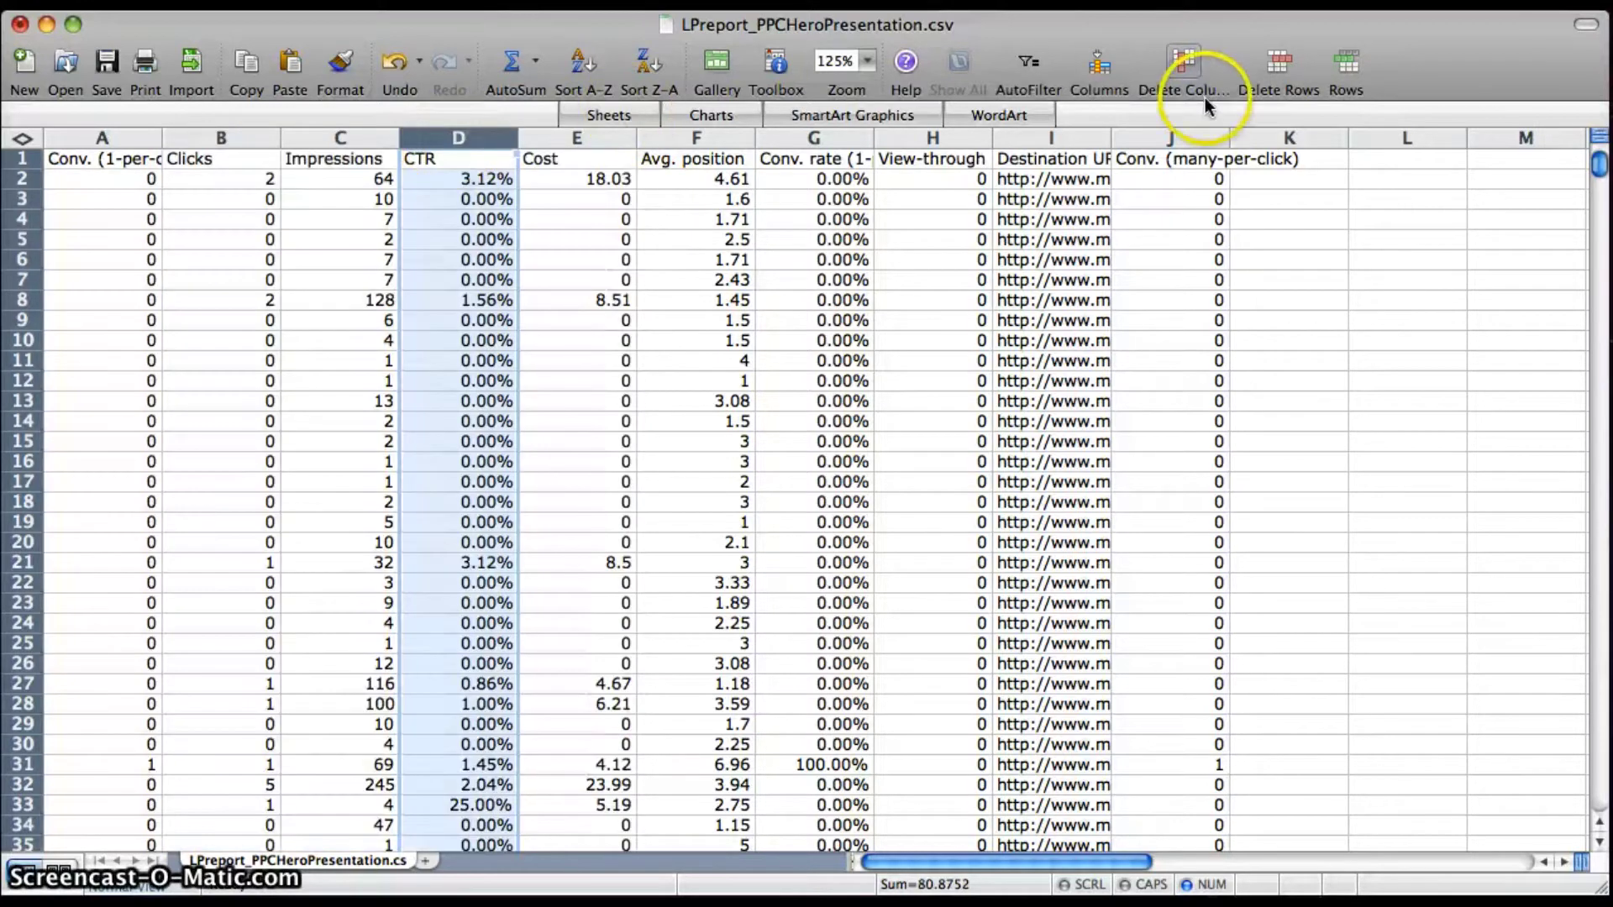
click(1182, 71)
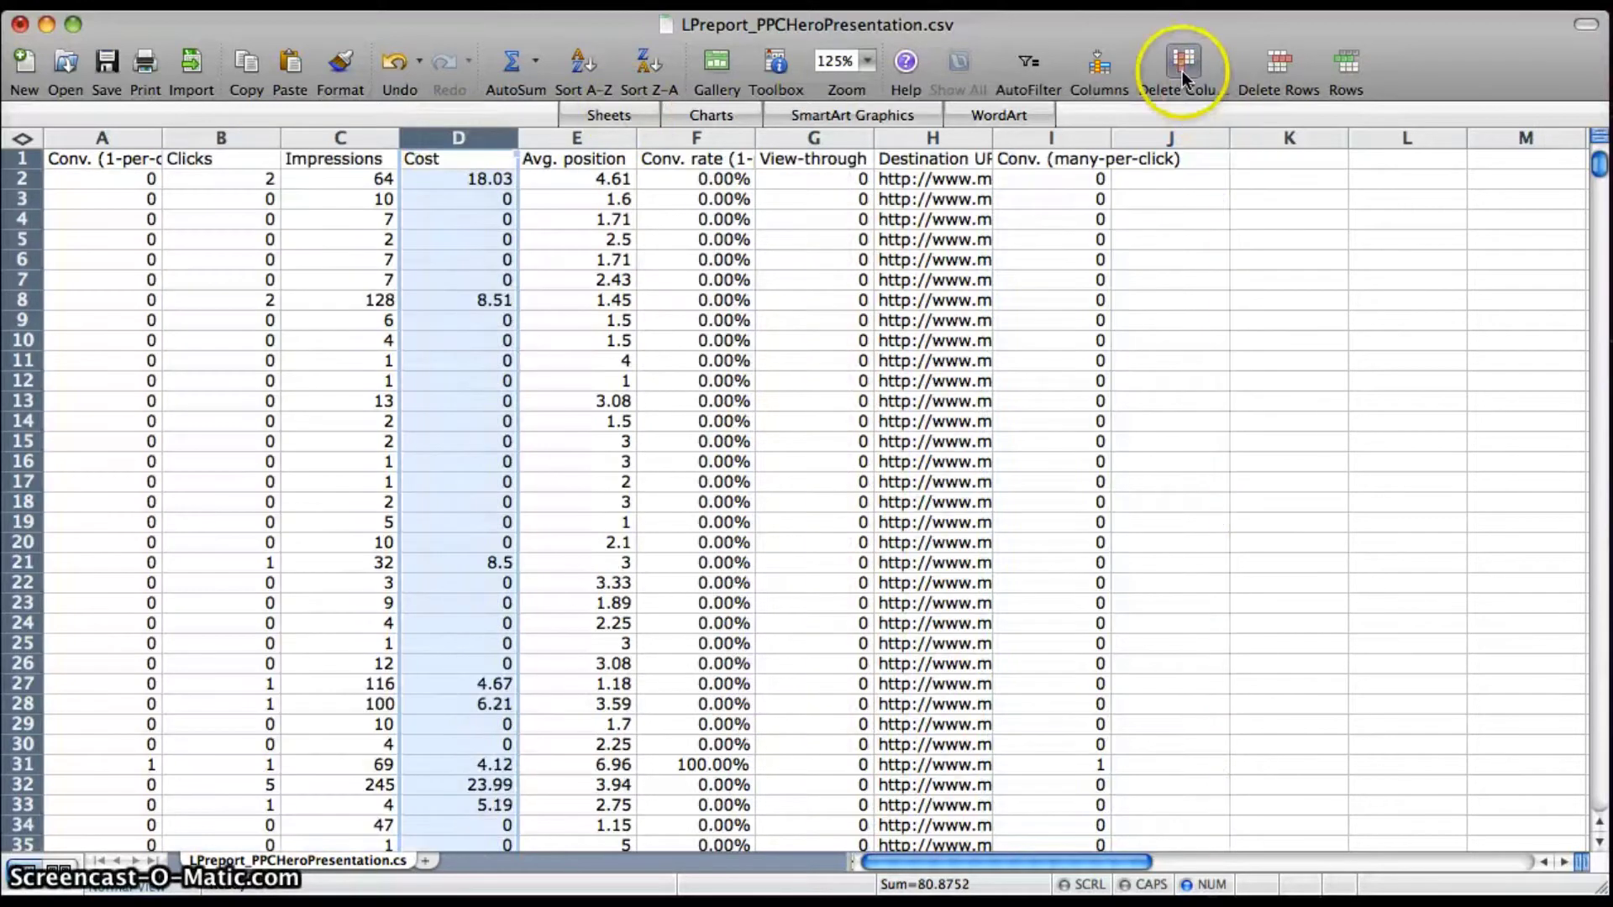
click(623, 141)
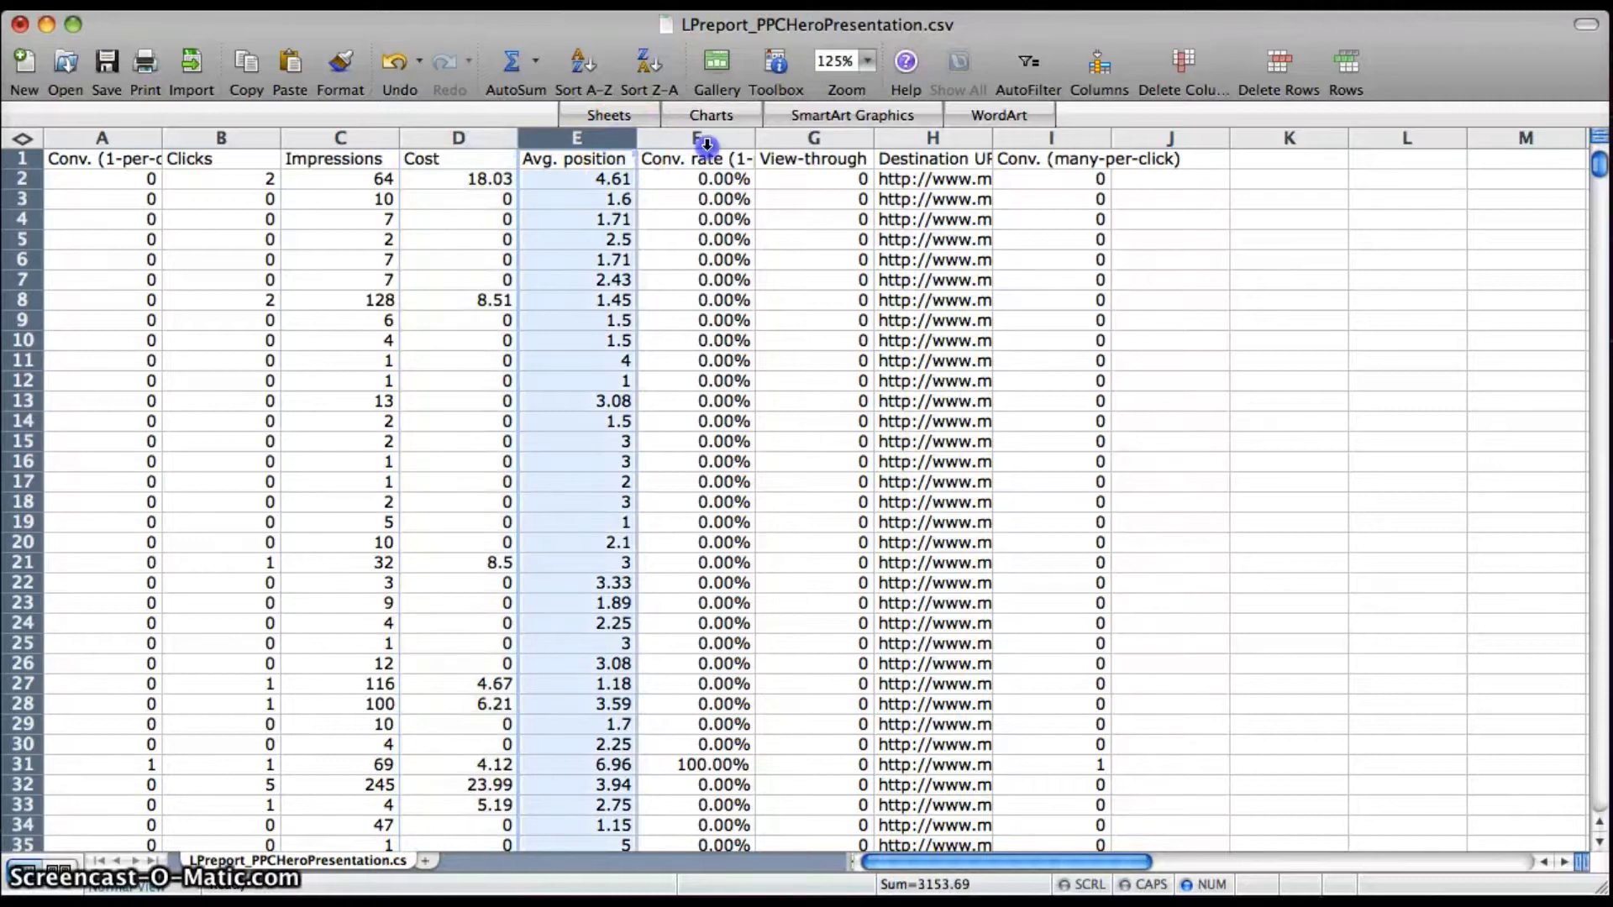
drag(707, 145, 769, 145)
click(1185, 66)
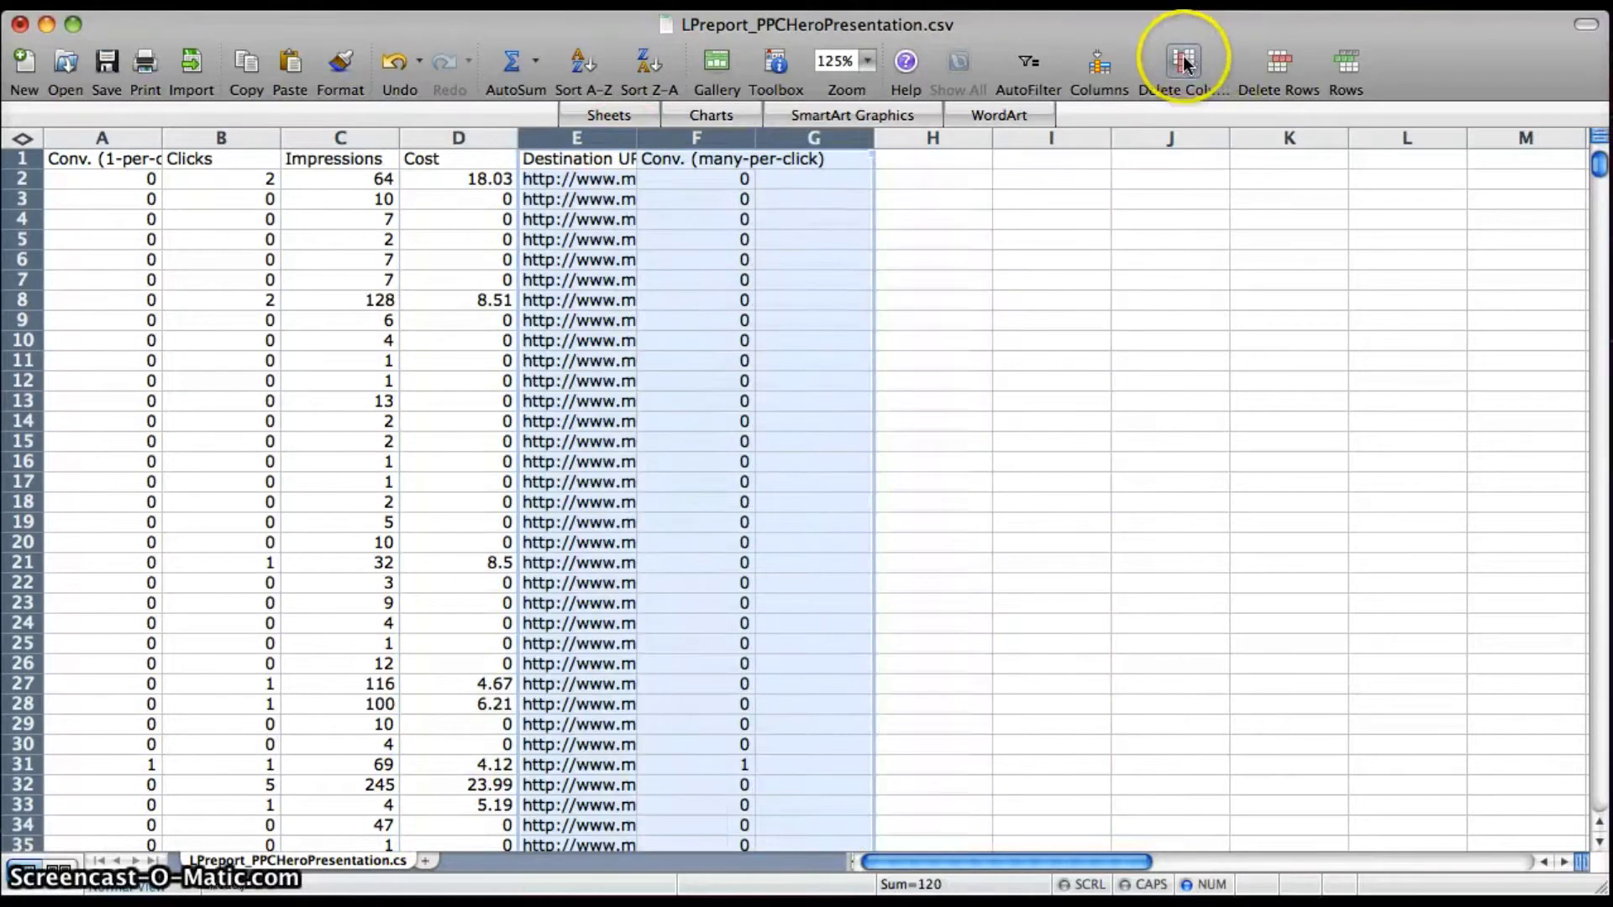
click(853, 235)
click(696, 139)
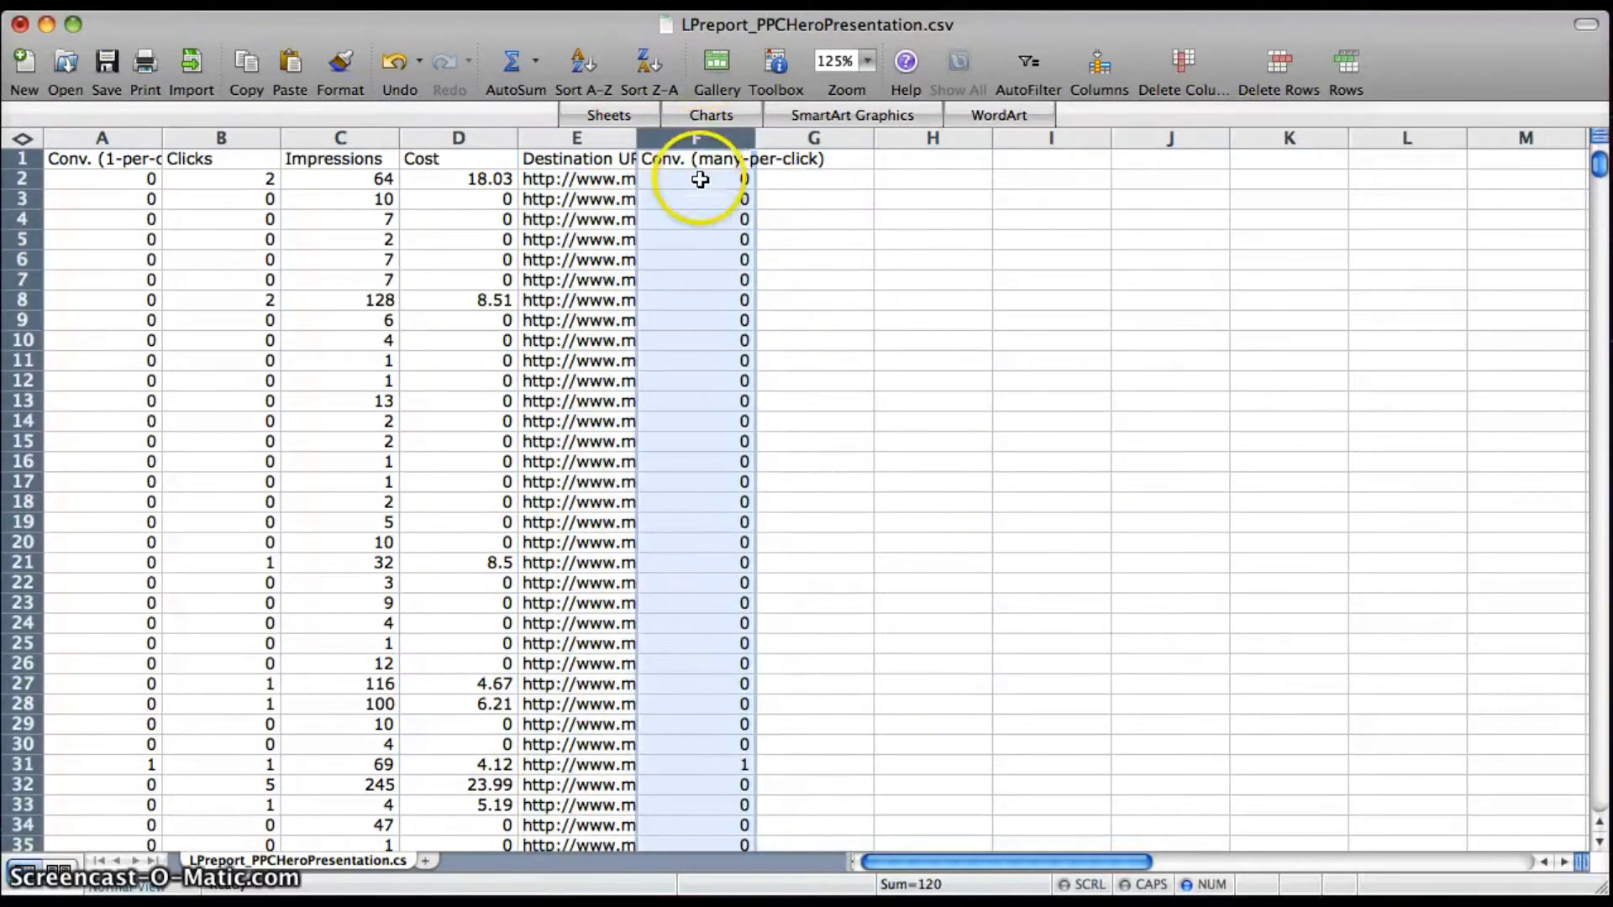
click(1099, 65)
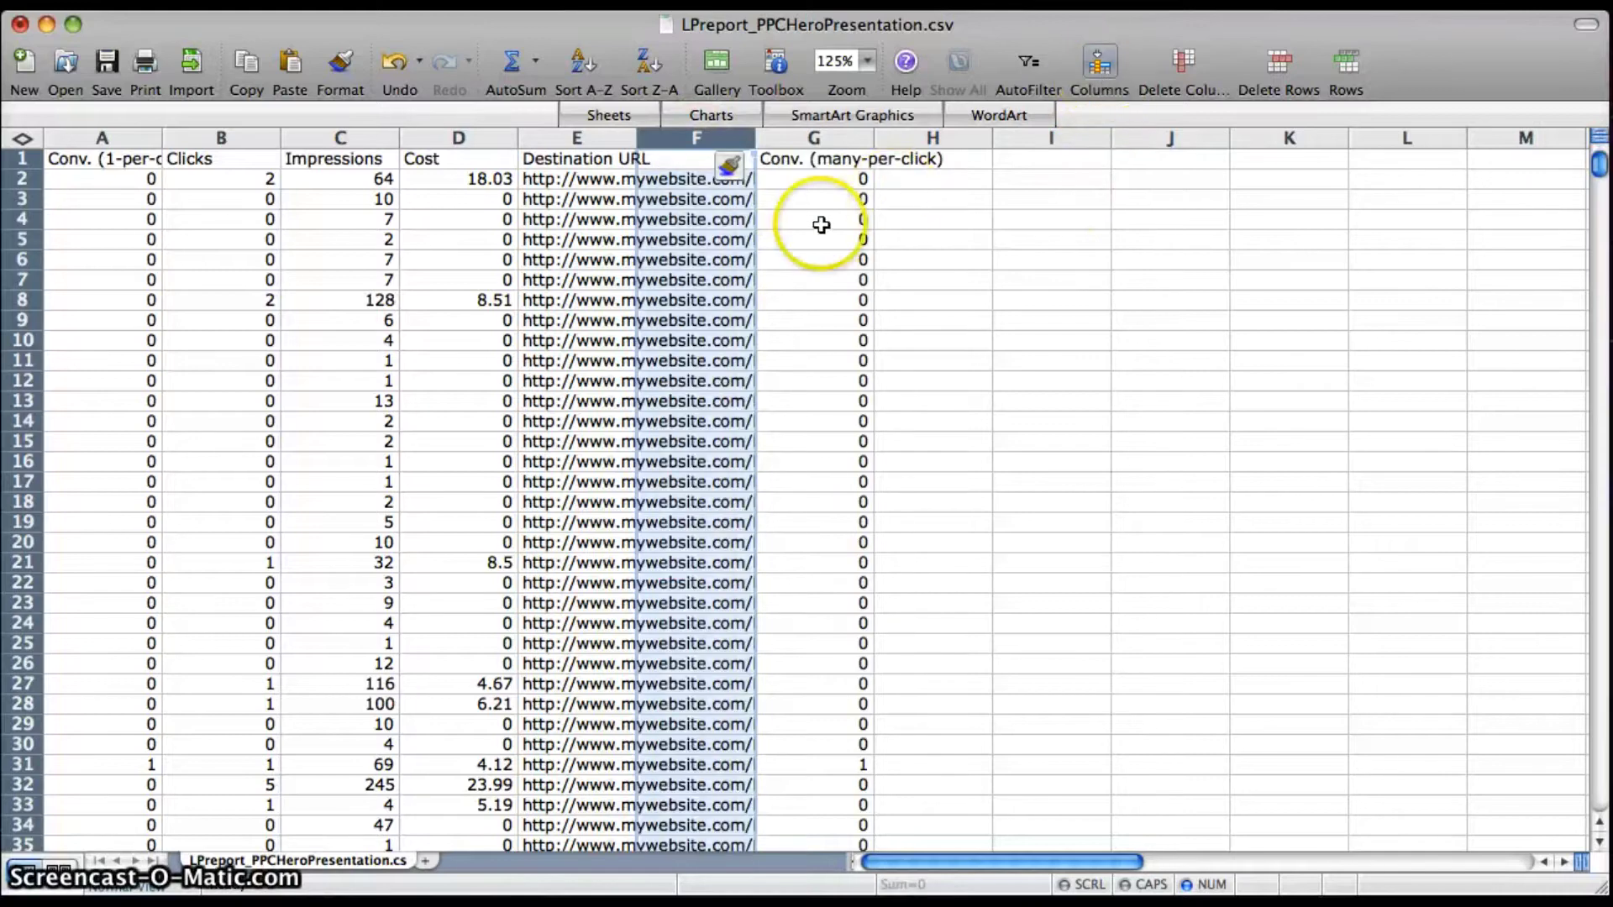
- Split the Destination URL column with Text to Columns, delimited on '?', sending query strings to column F
click(606, 137)
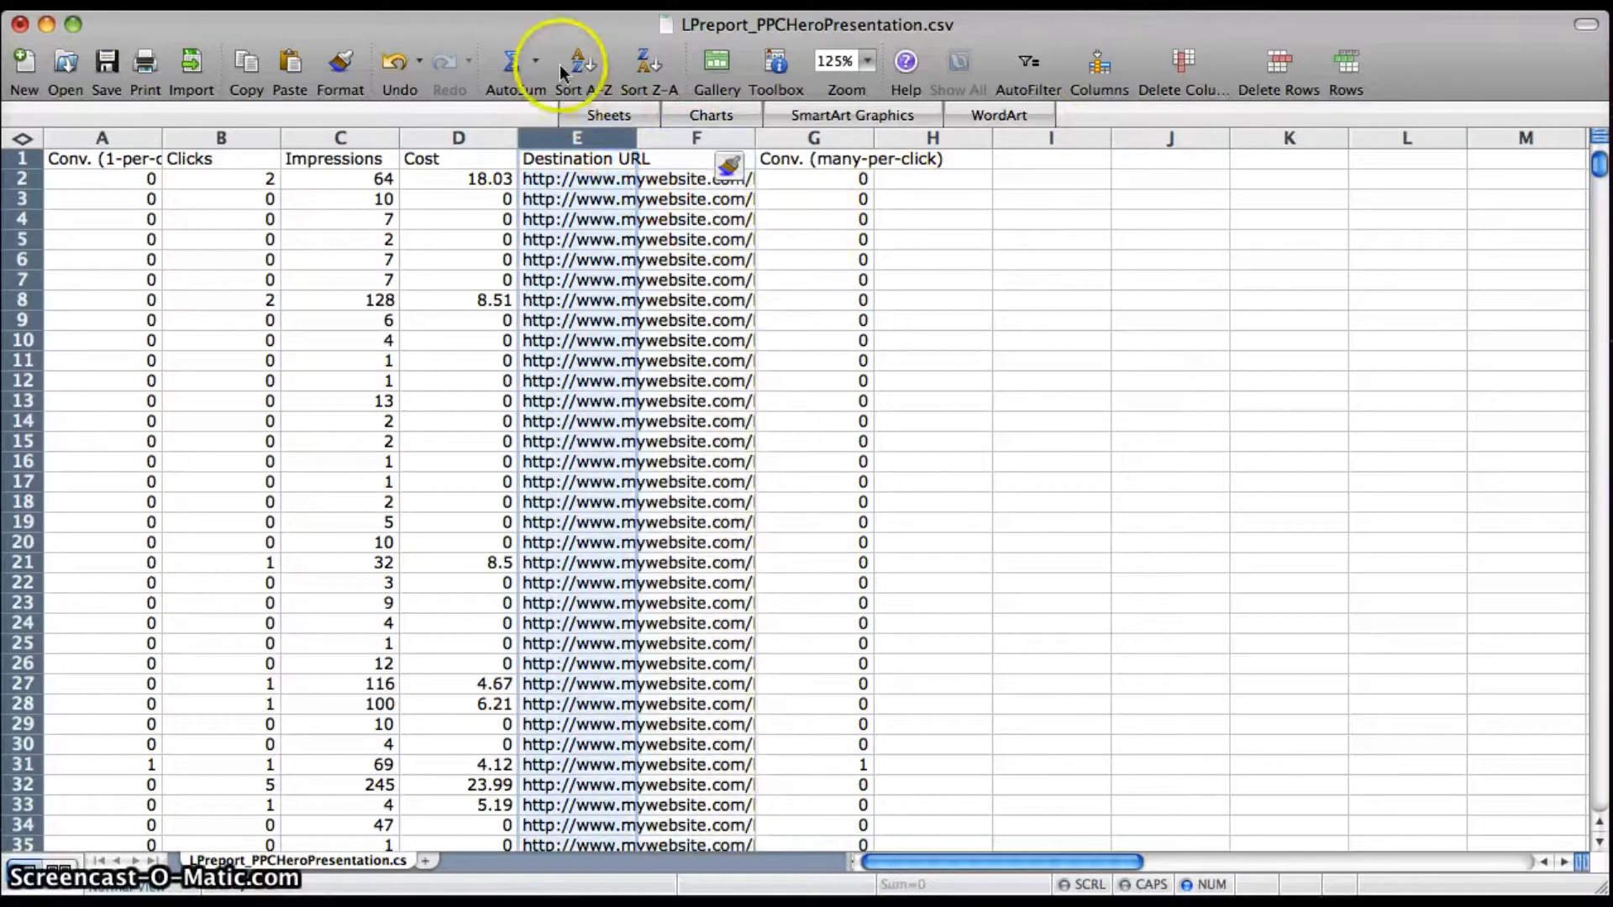
click(561, 2)
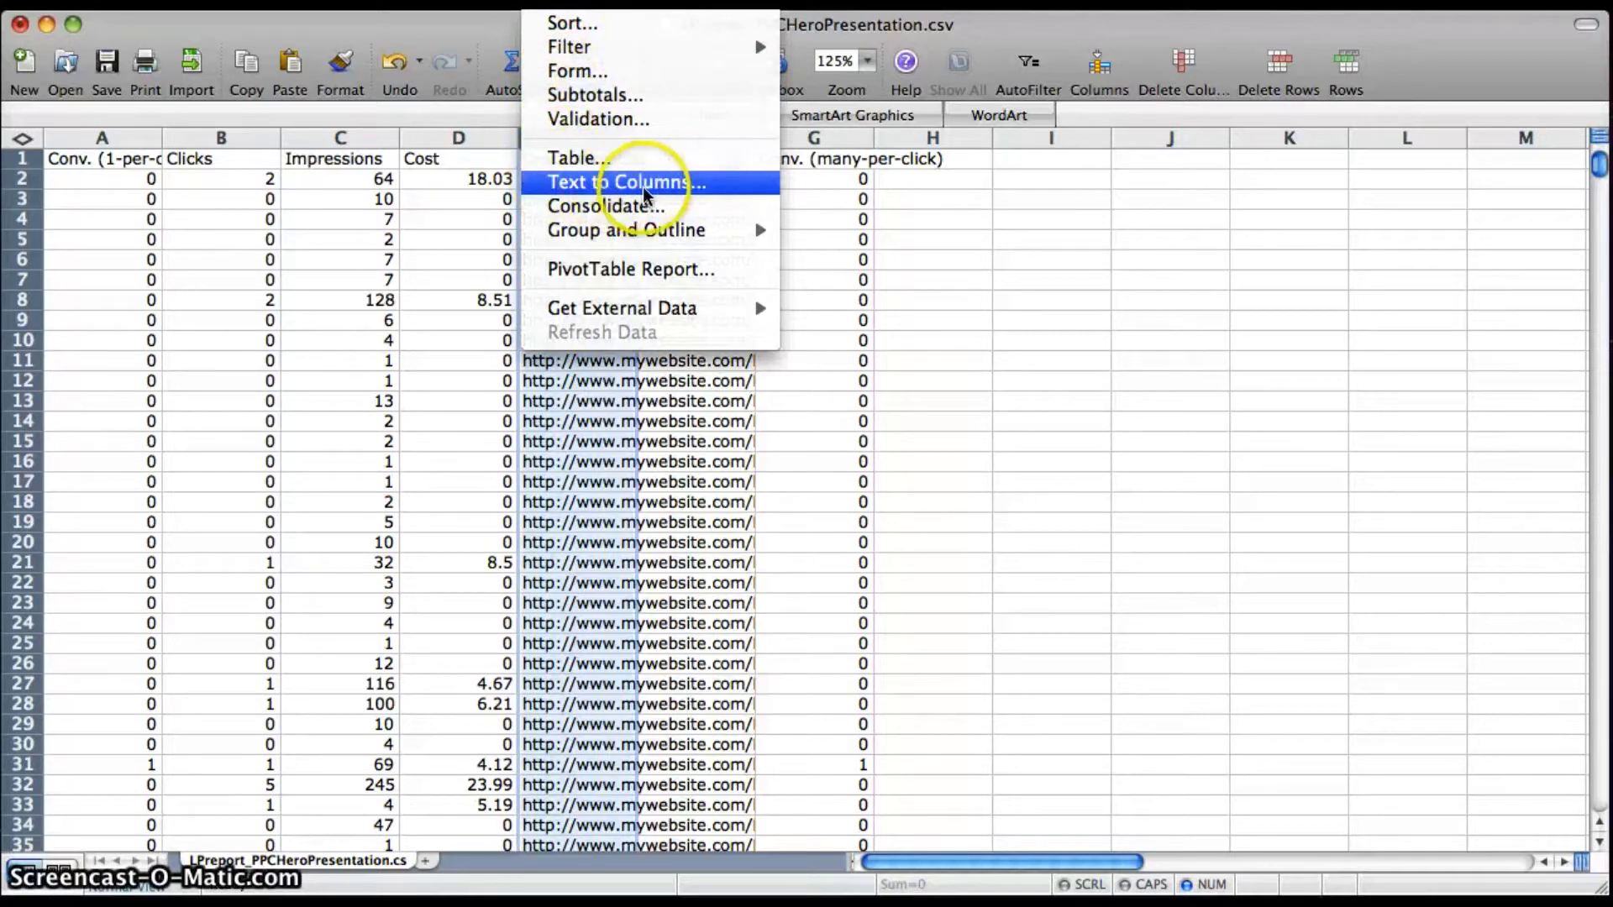
click(707, 181)
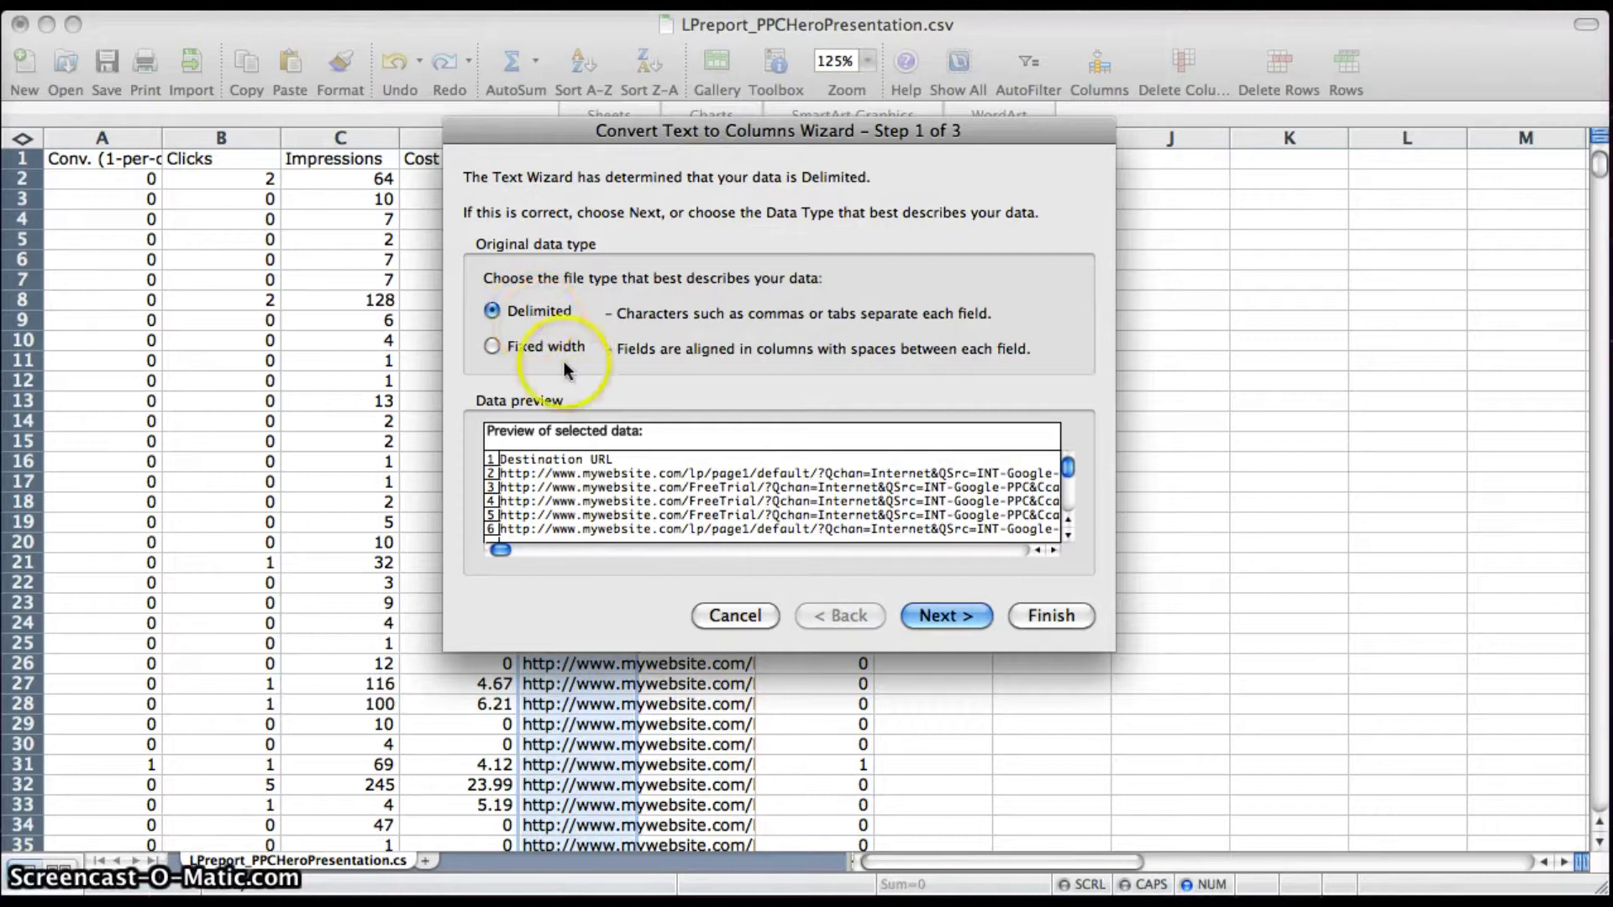
click(939, 616)
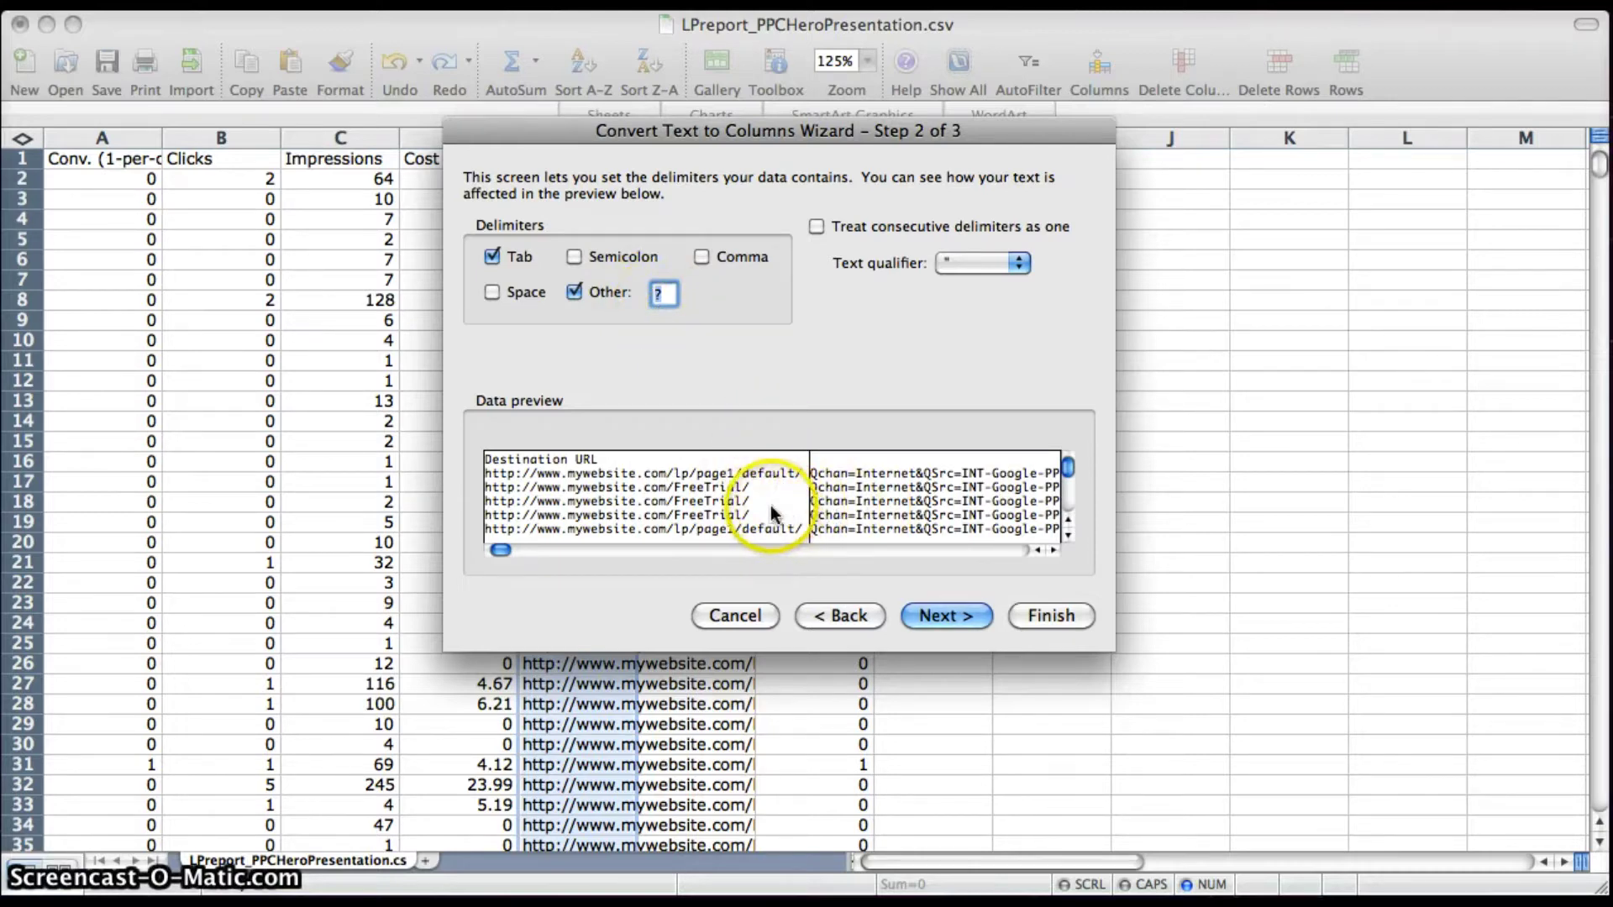
click(936, 615)
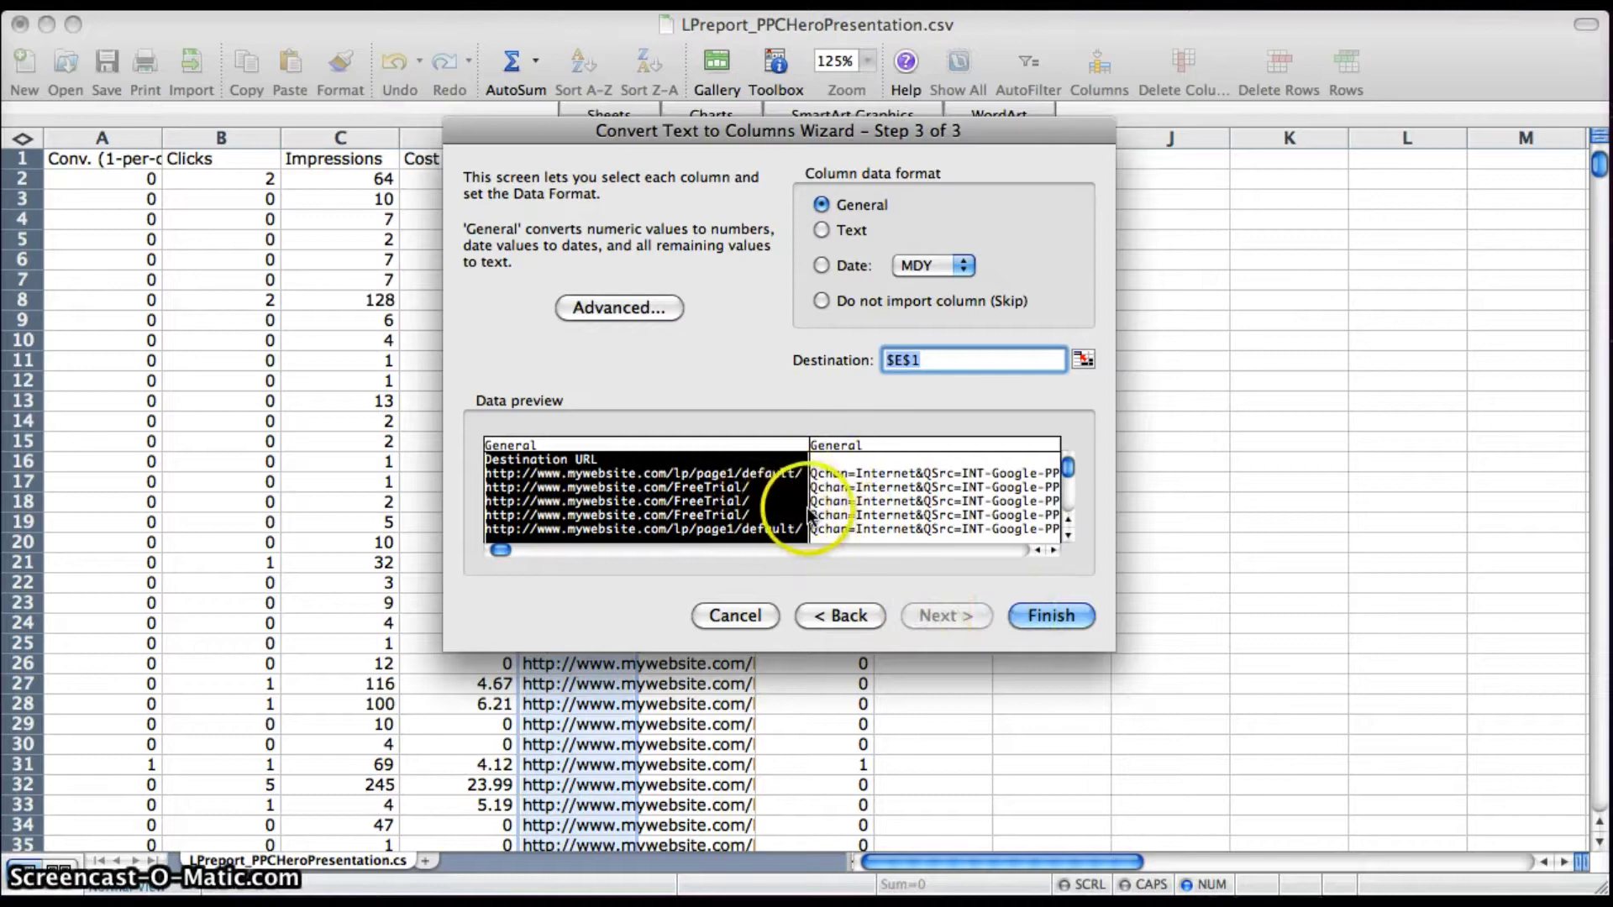
click(1029, 616)
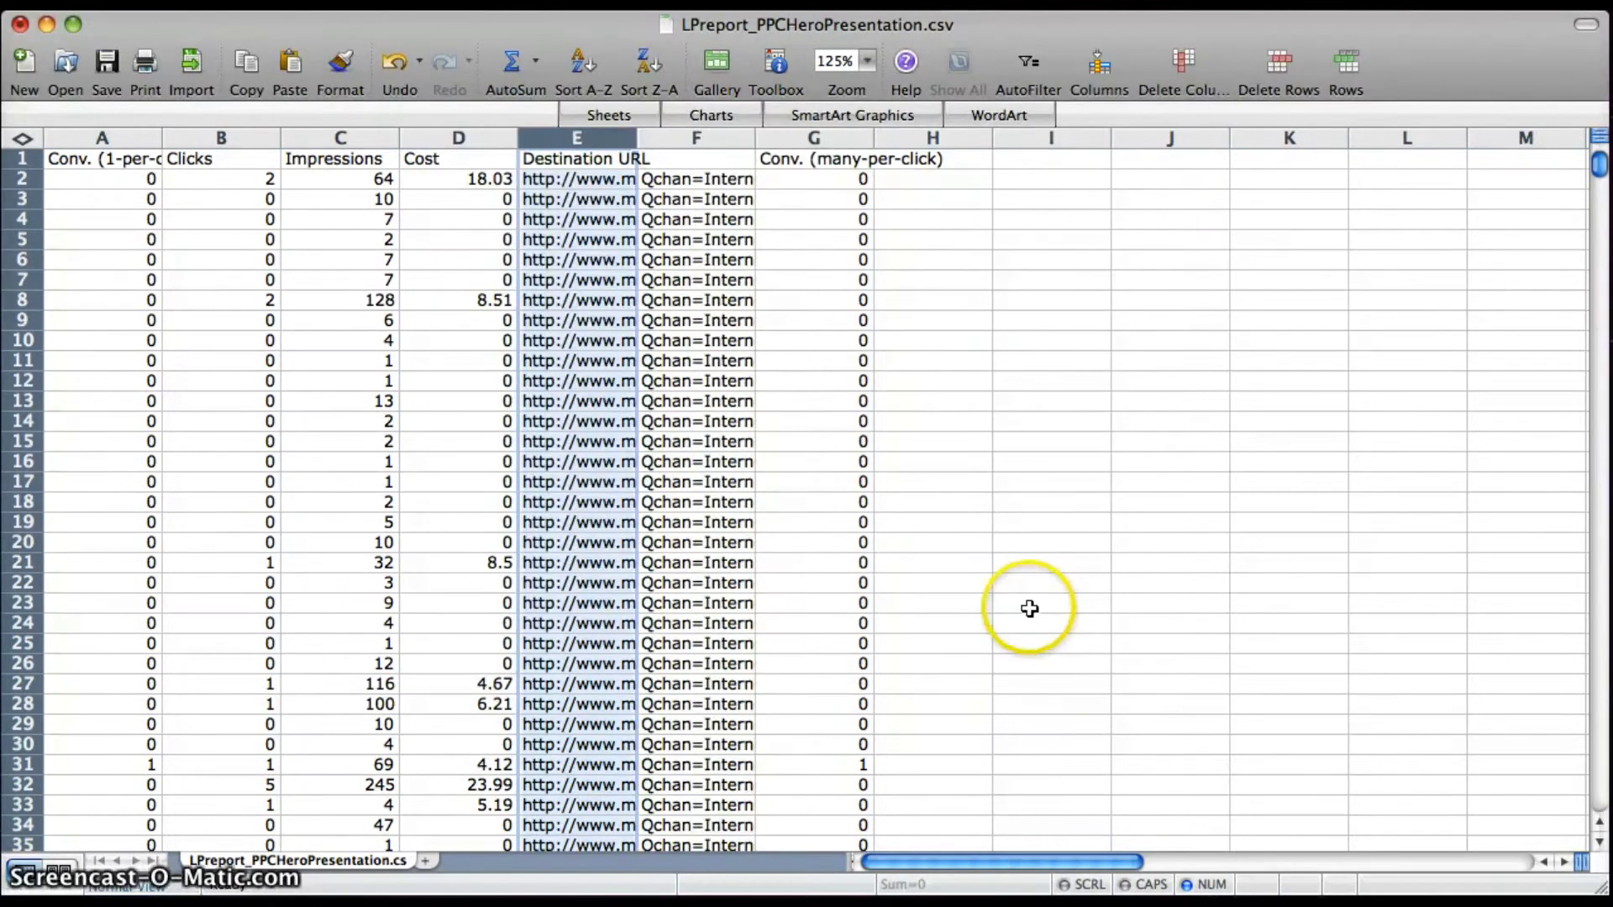
- Delete the query-string column and widen Destination URL to fit the full URLs
click(720, 140)
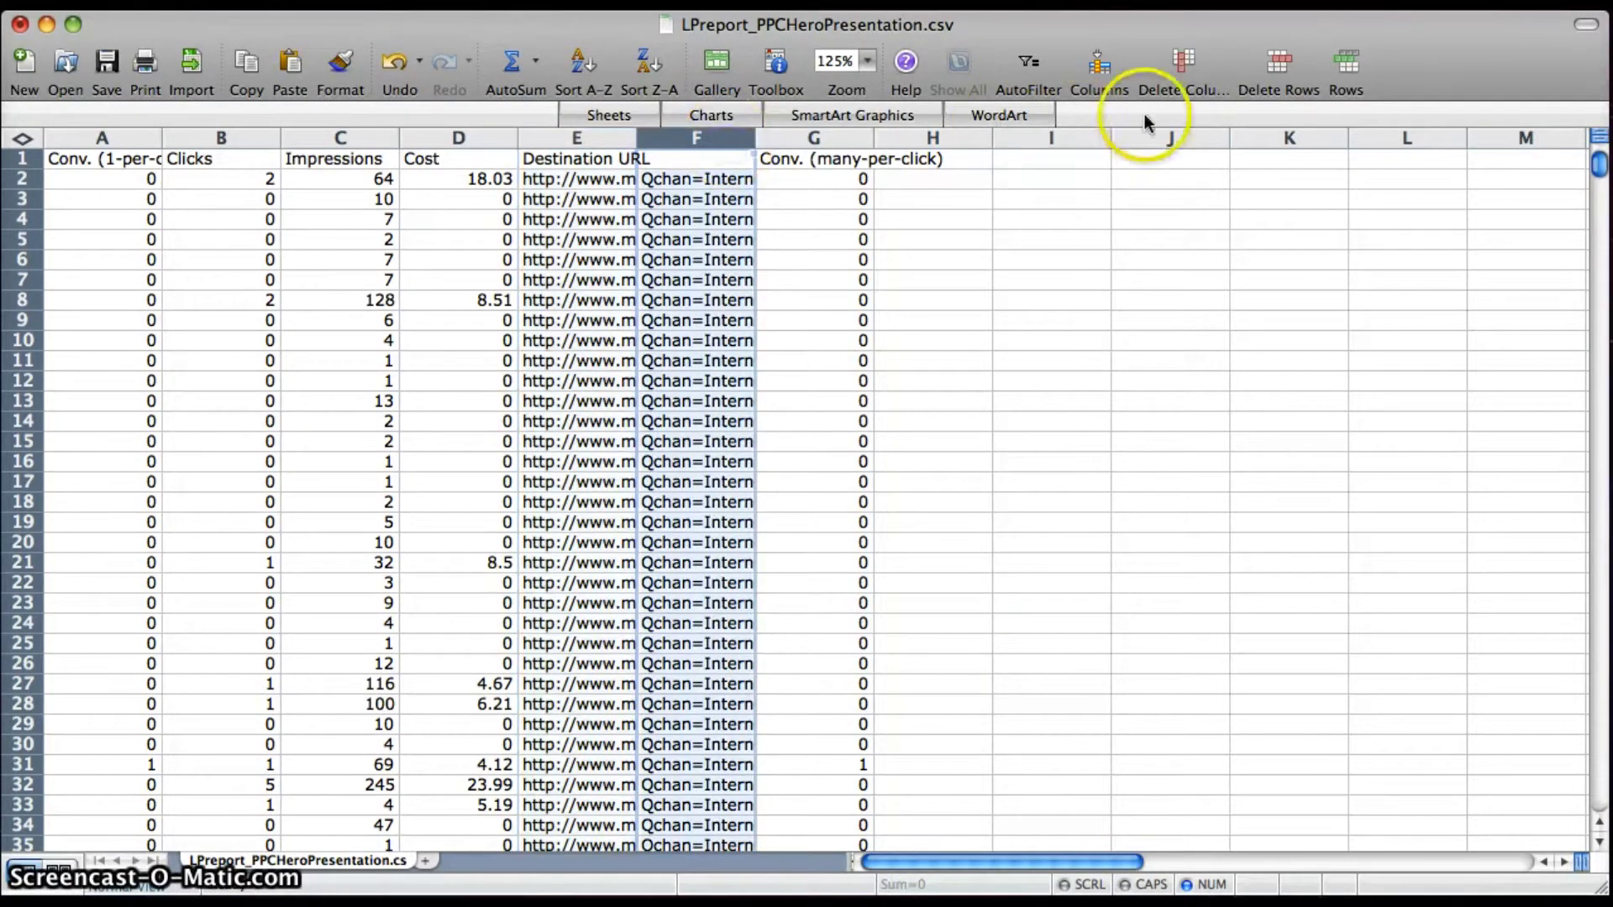
click(1184, 60)
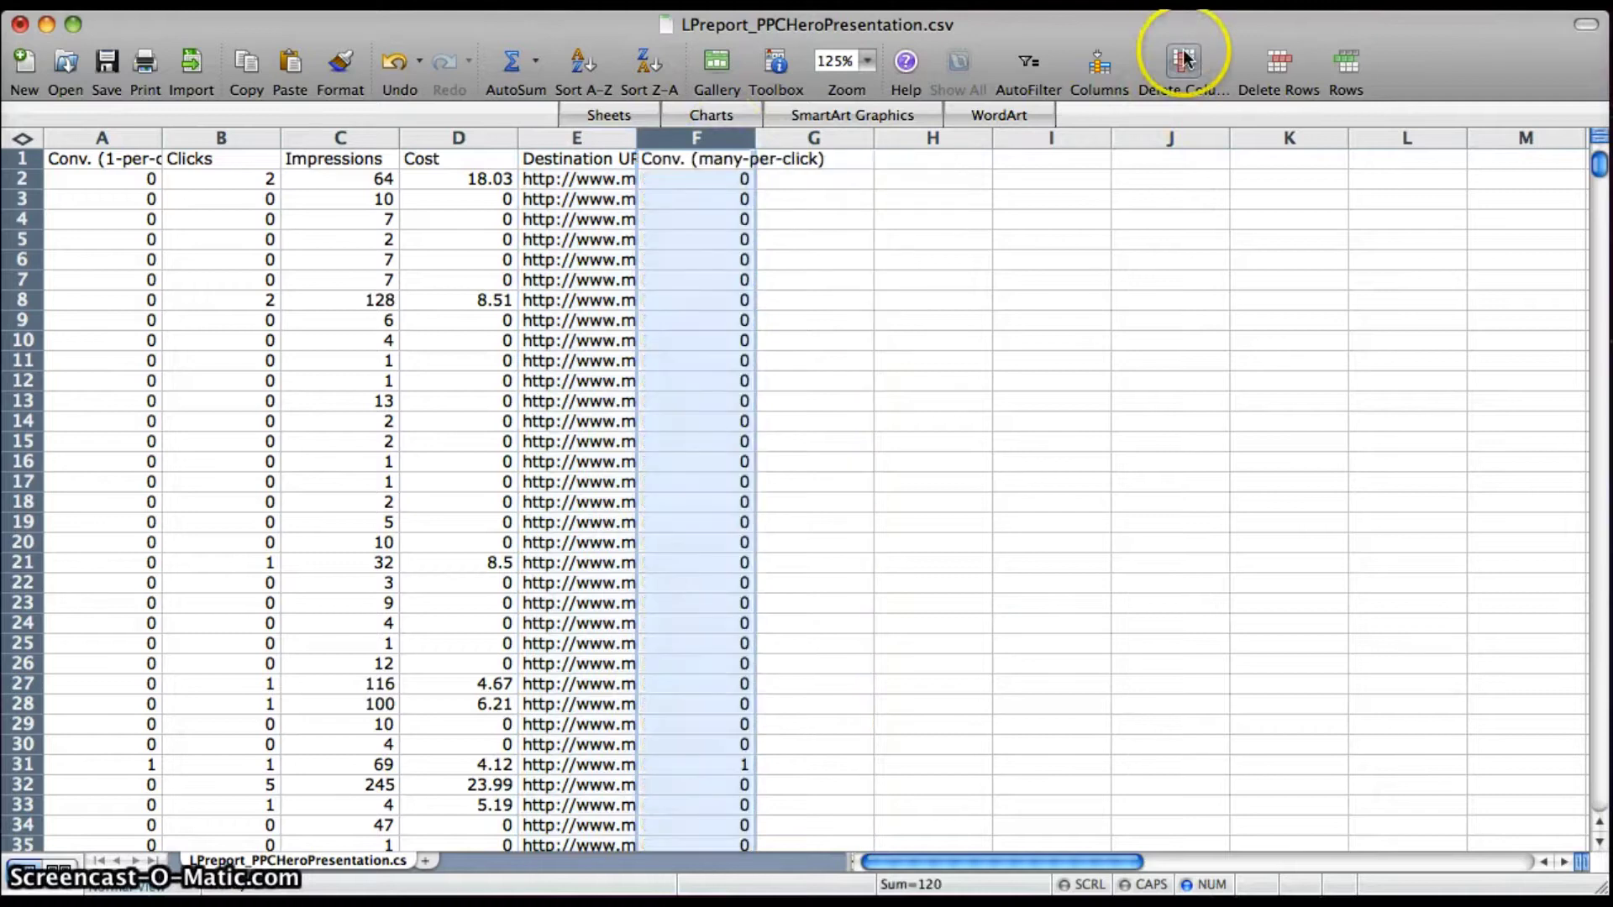
double_click(638, 140)
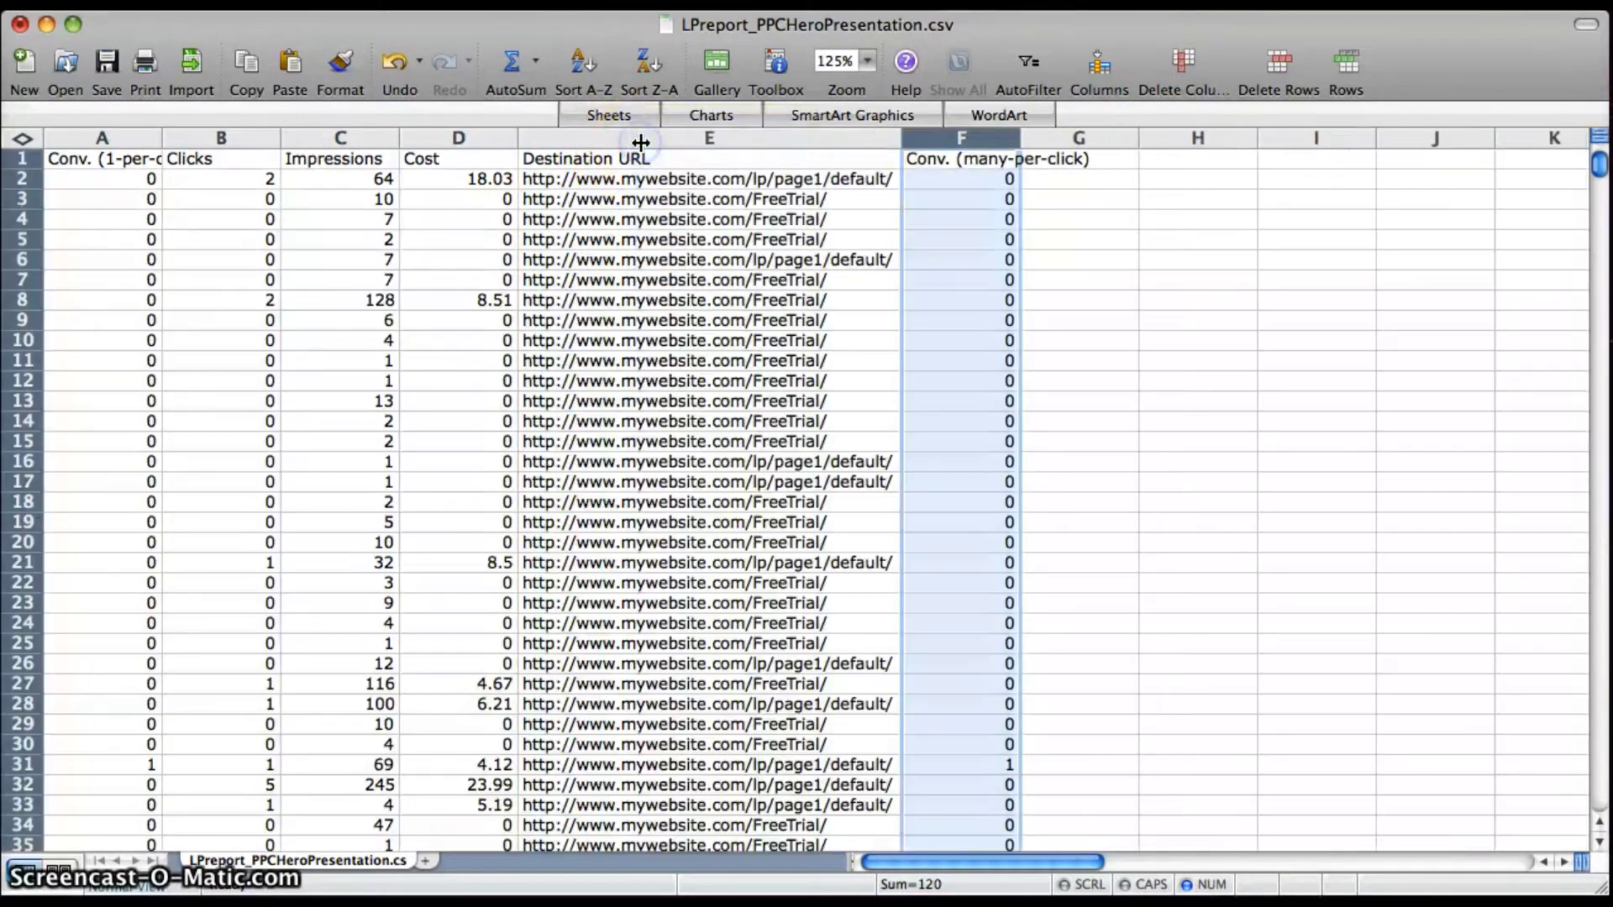
click(760, 238)
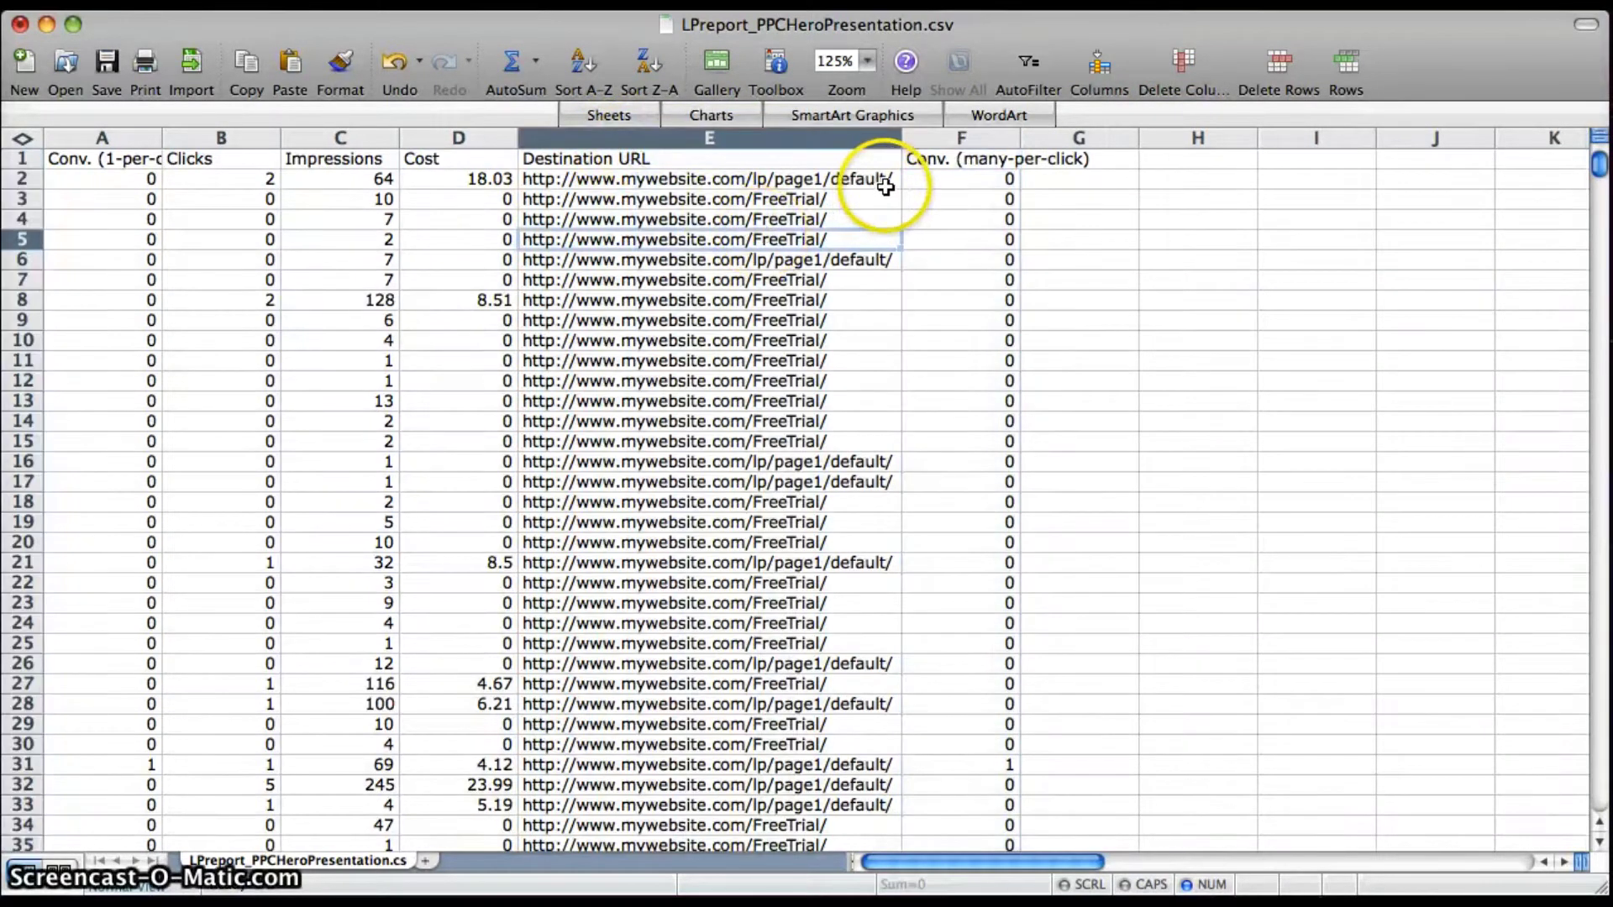
- Turn on AutoFilter for the header row and sort rows by Destination URL ascending
click(23, 160)
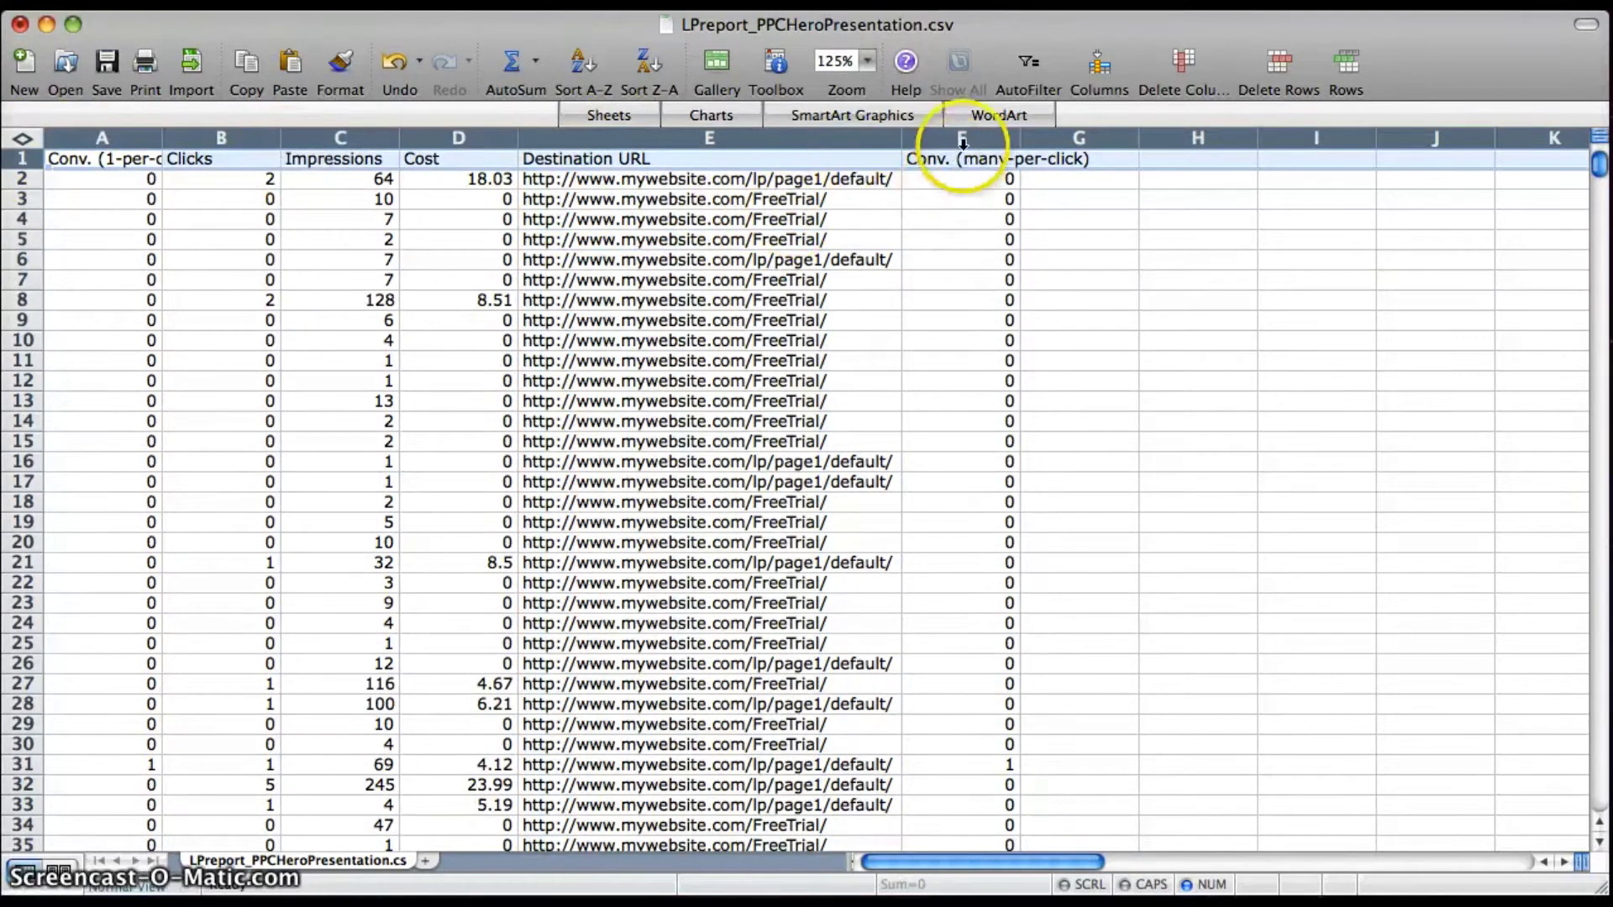
click(1040, 67)
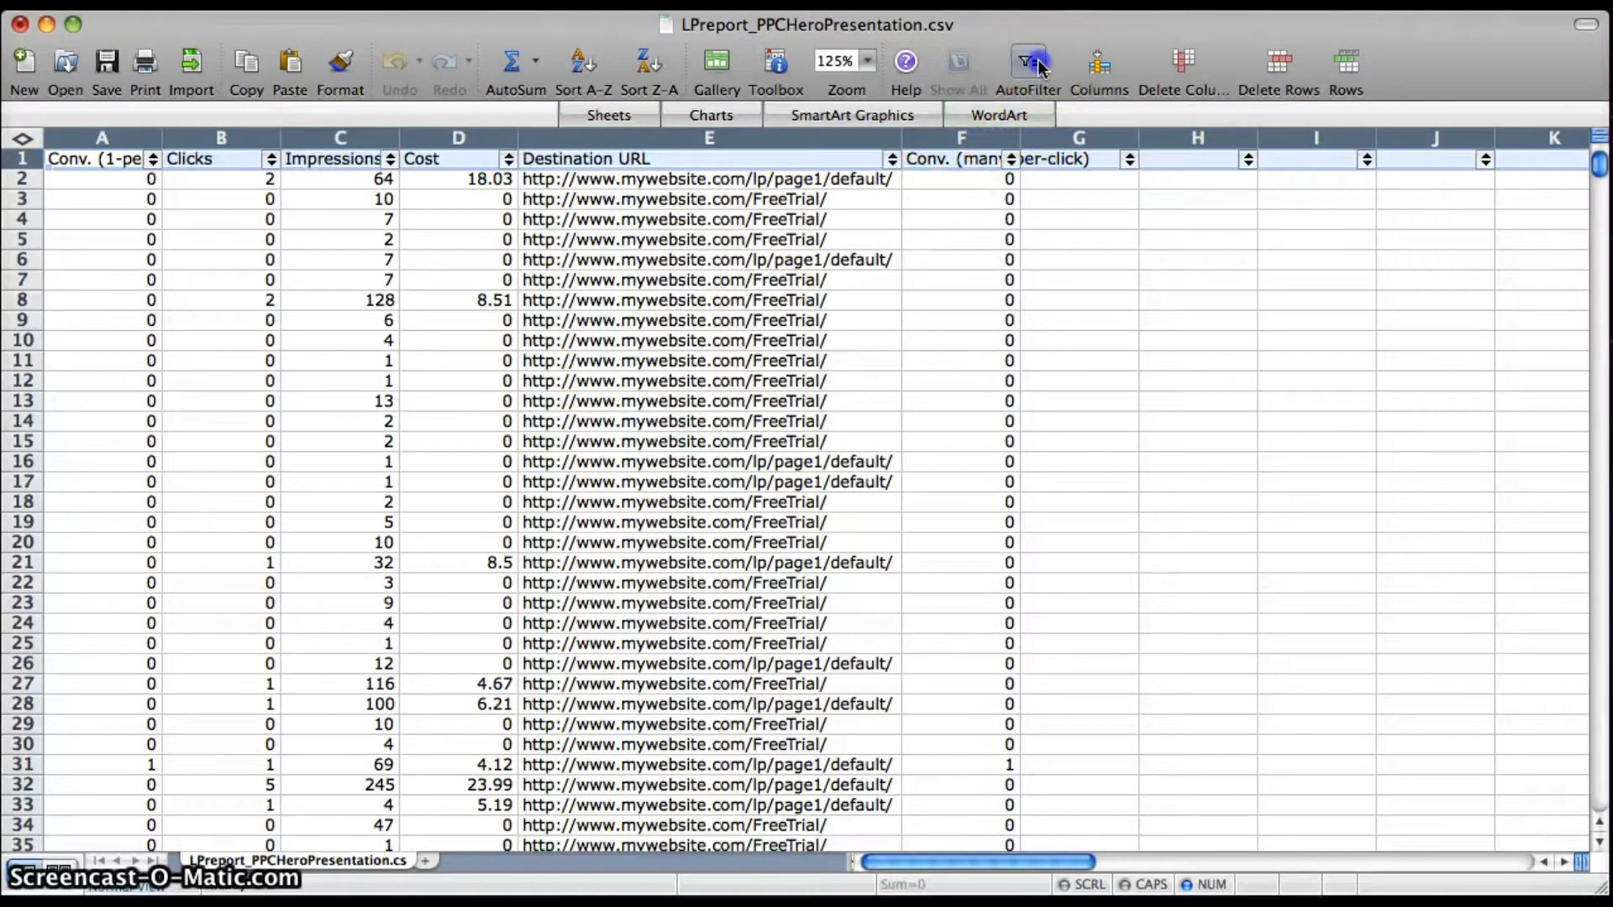
click(886, 178)
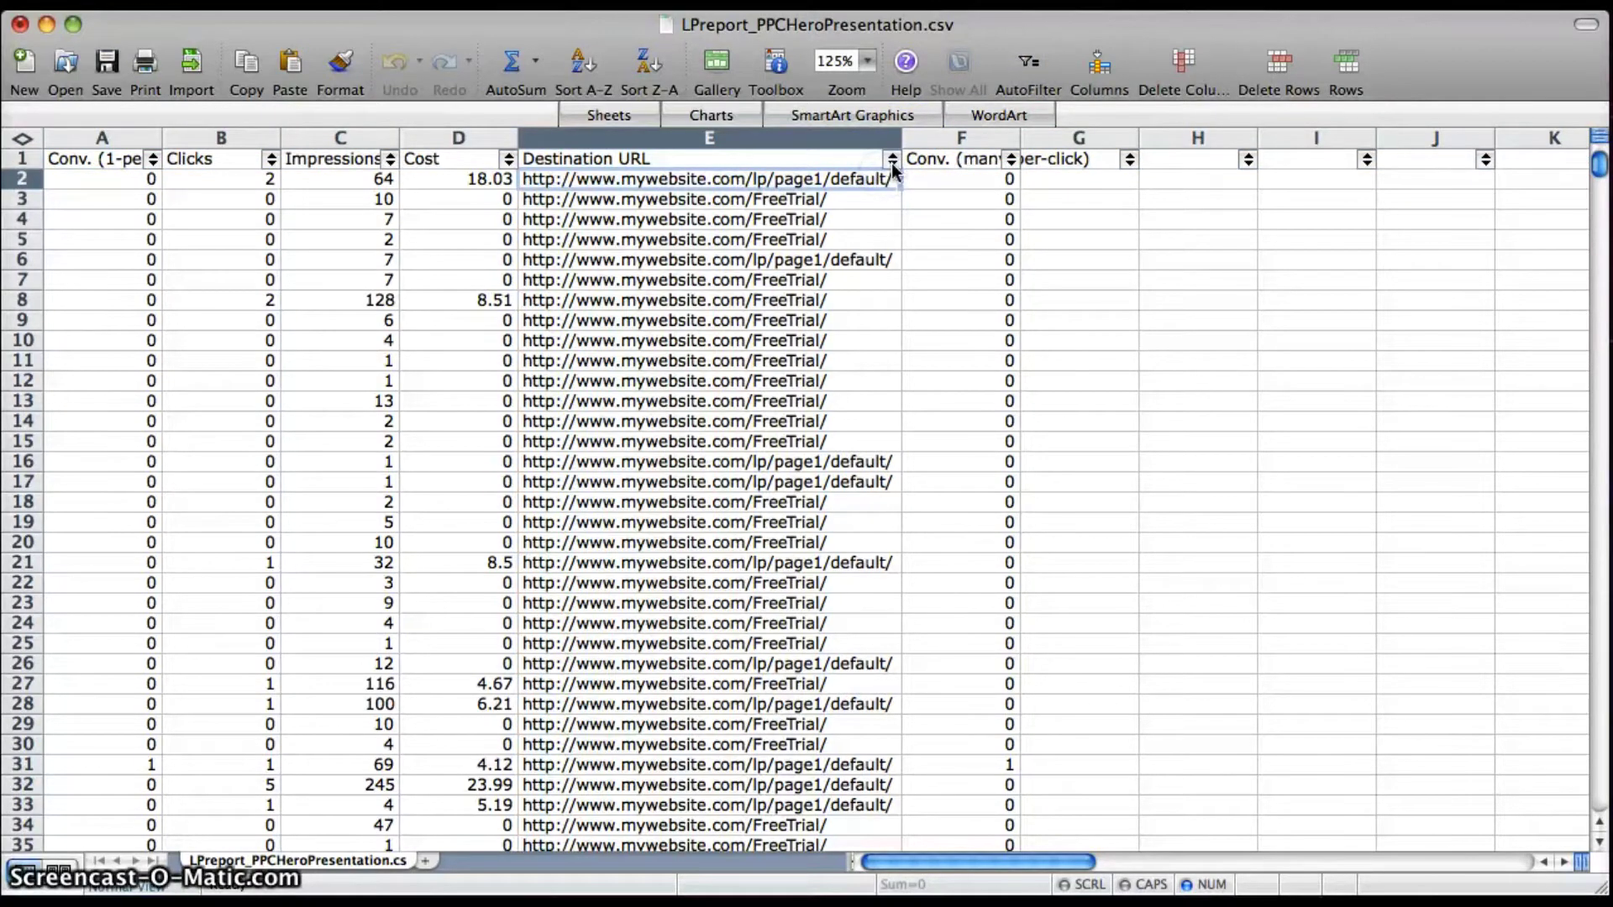
click(892, 166)
click(865, 181)
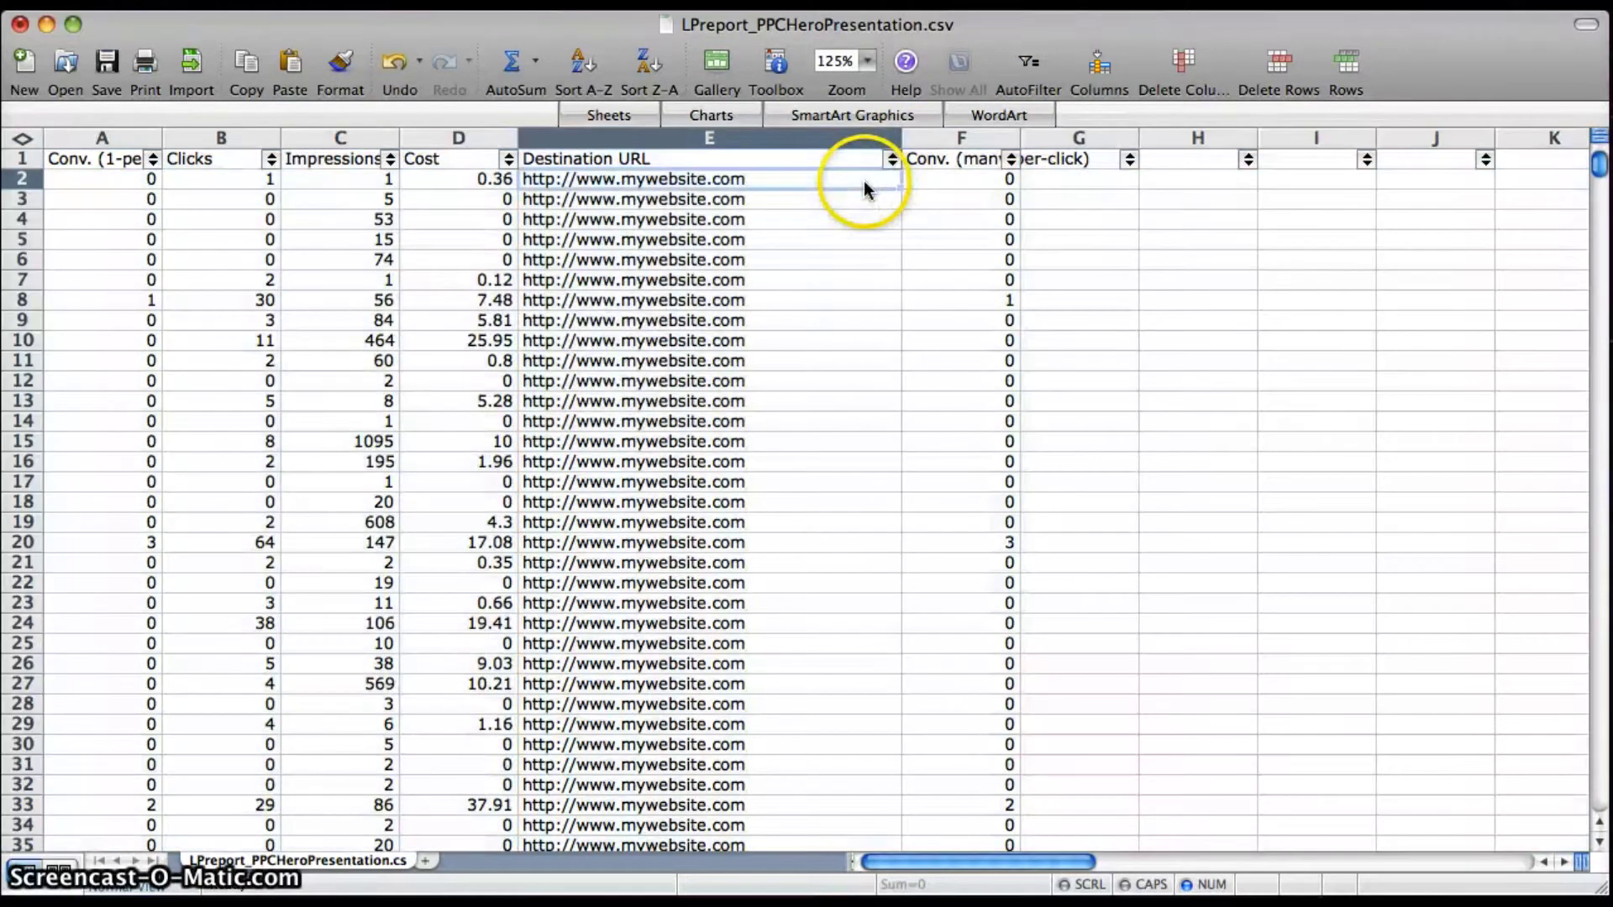
click(892, 159)
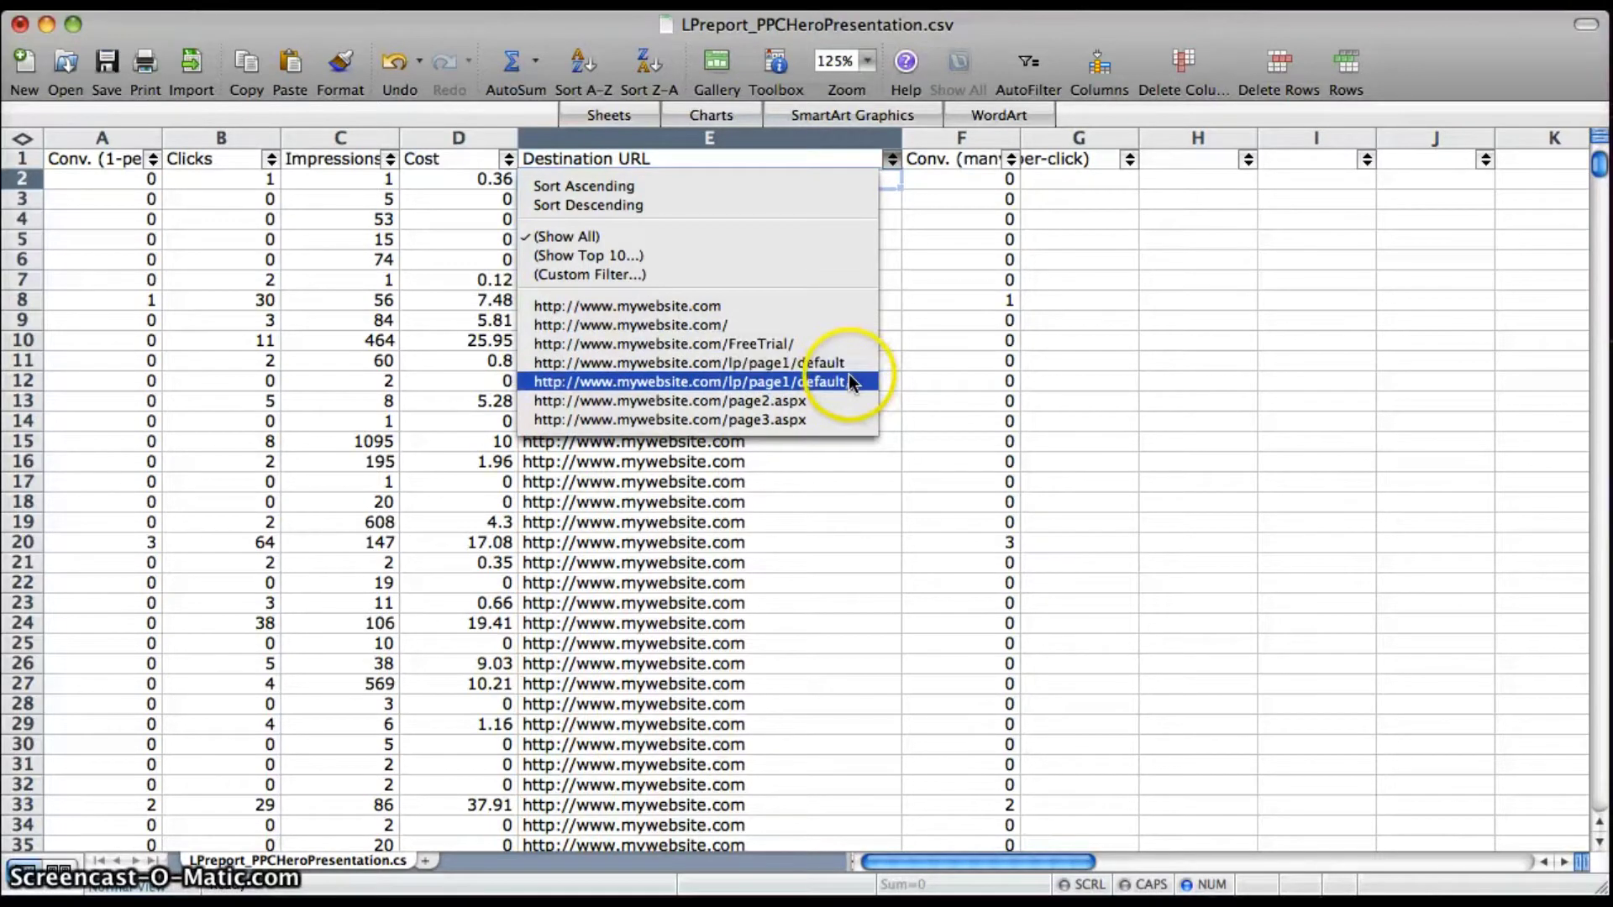
click(896, 355)
click(760, 138)
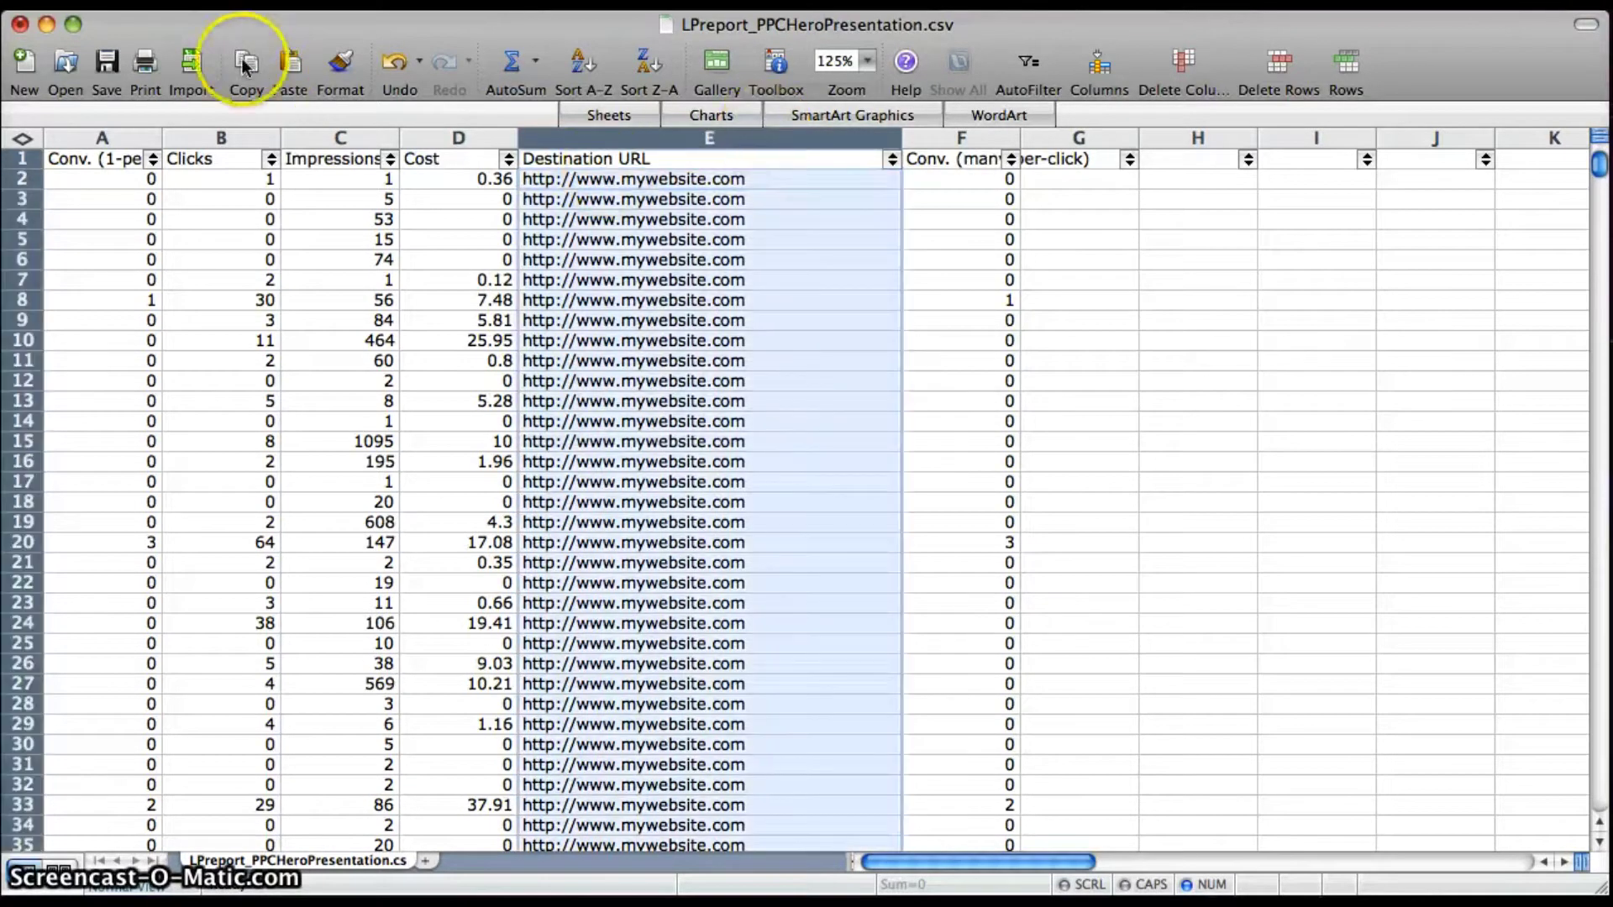
click(199, 2)
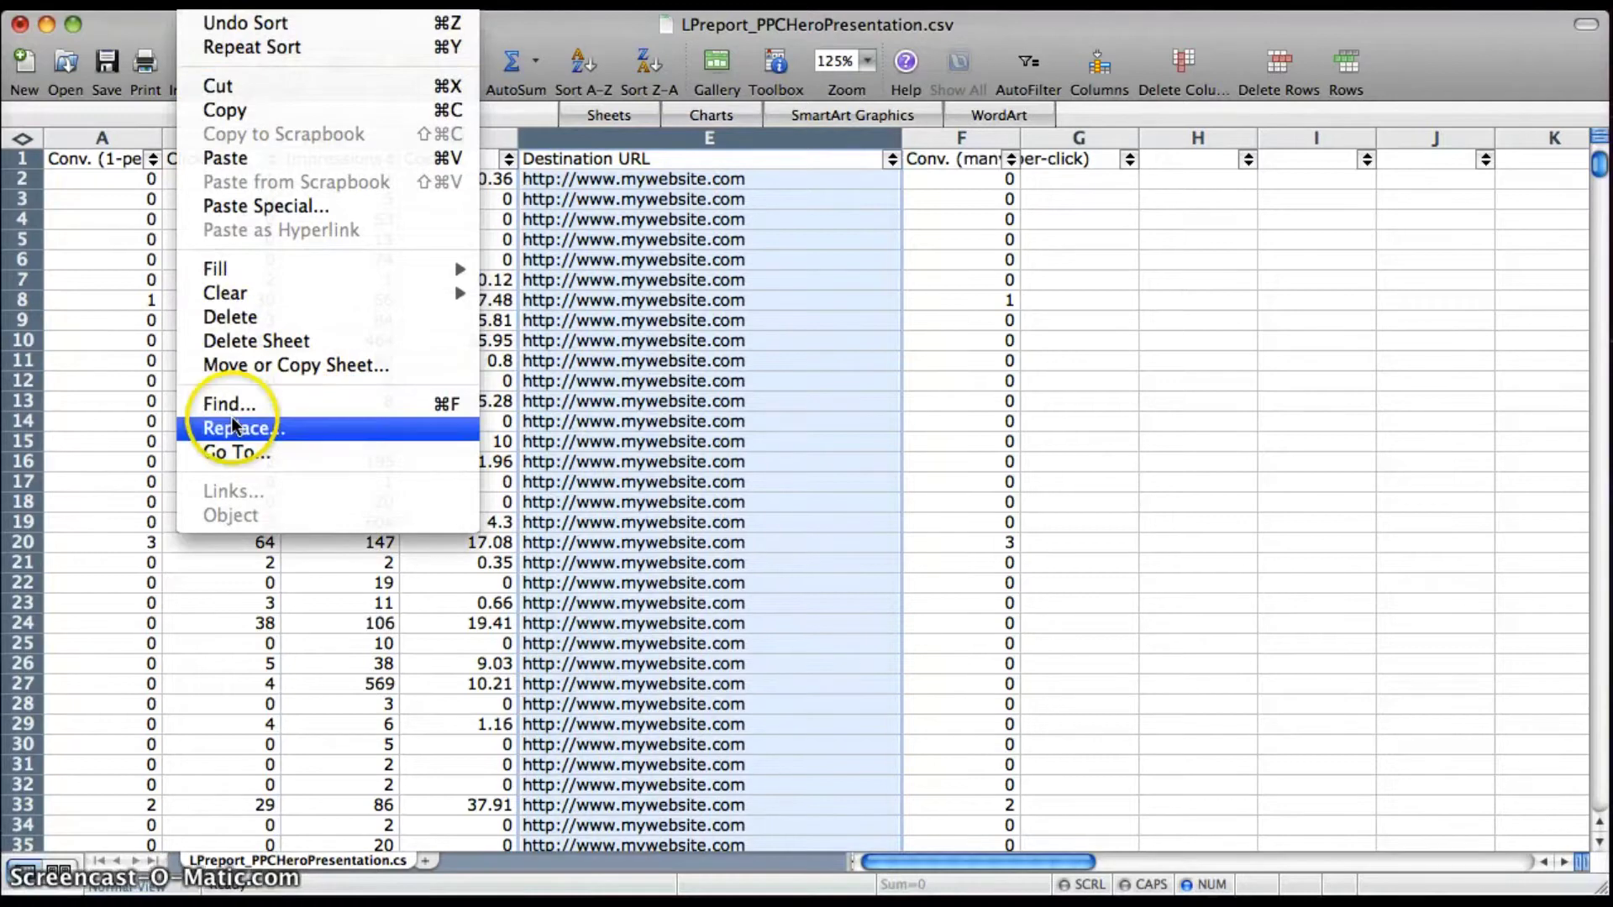
- Replace all 'default/' with 'default' across the sheet
click(236, 431)
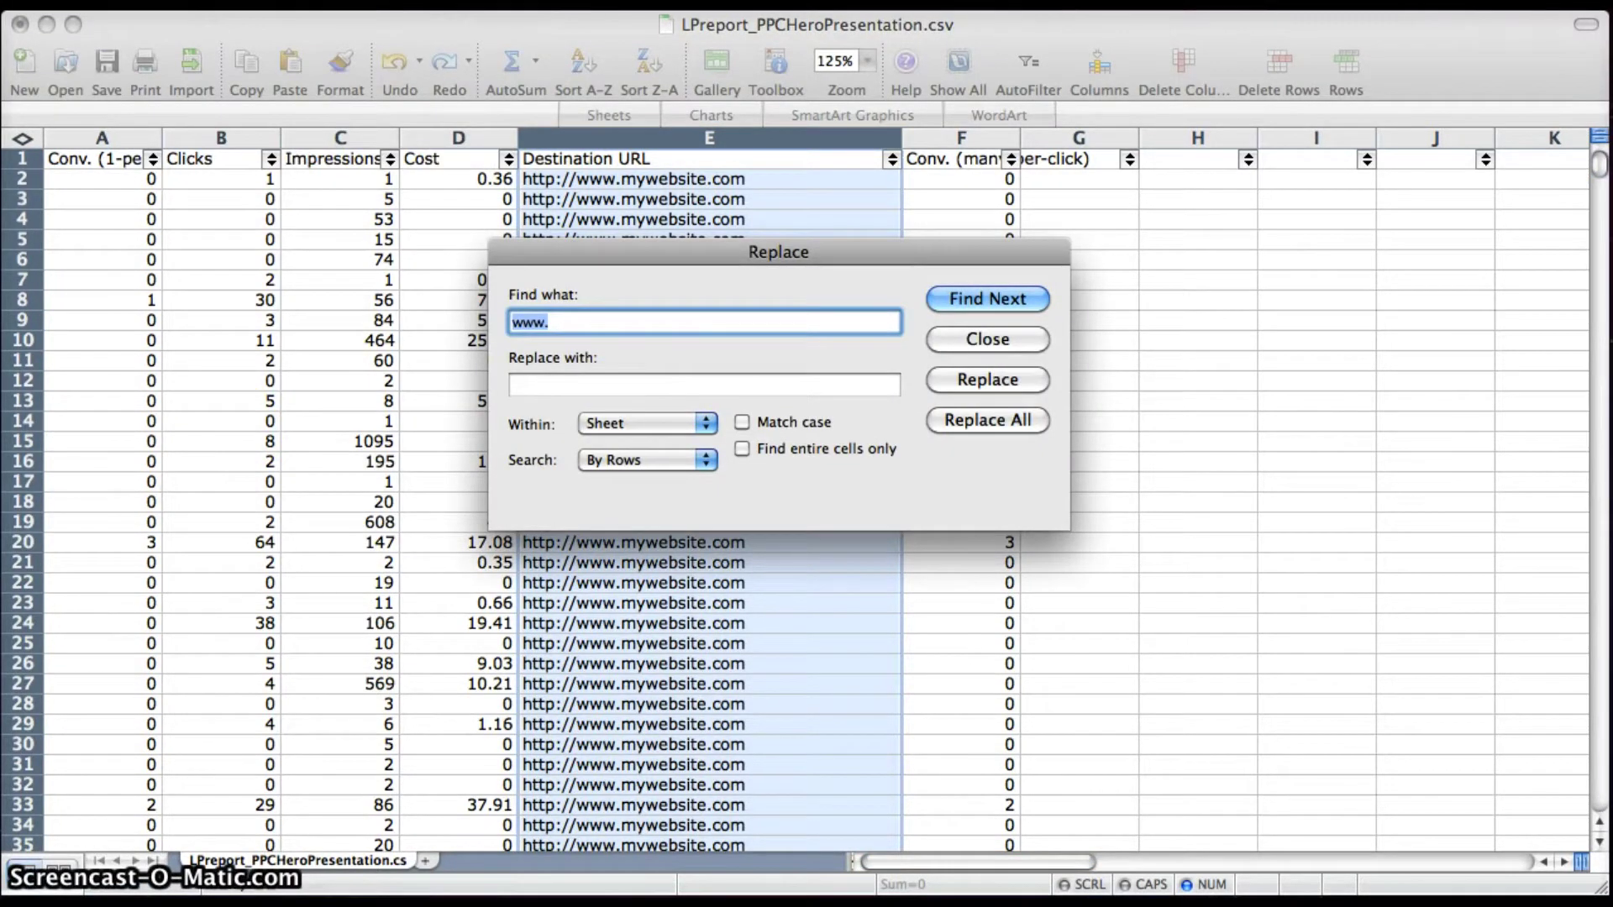
text(de)
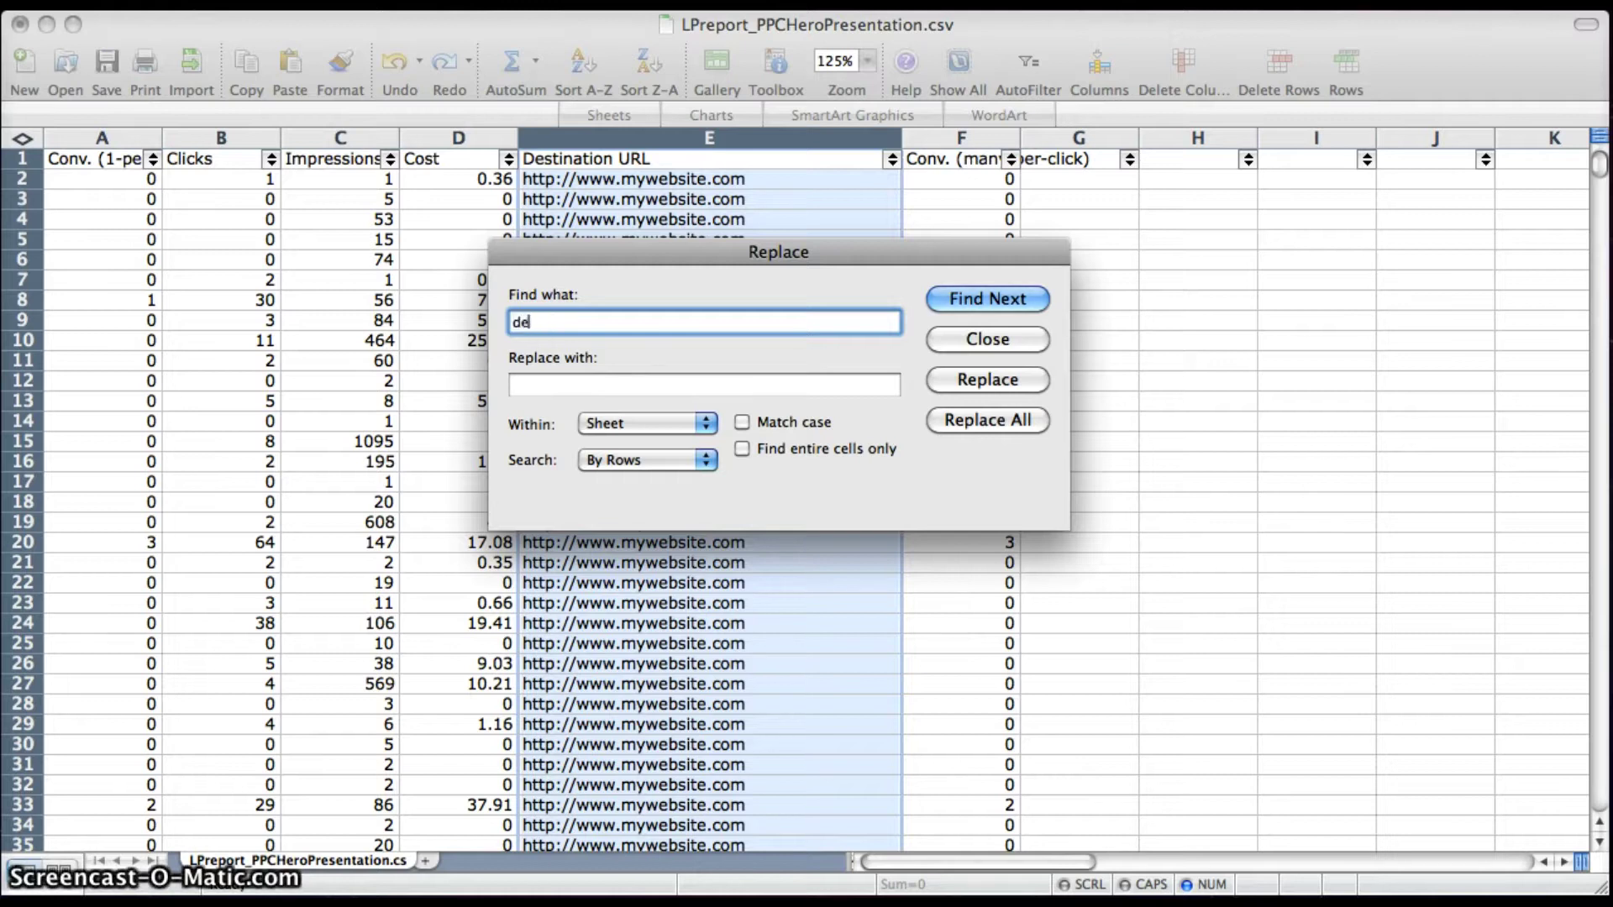
text(fault/)
click(672, 386)
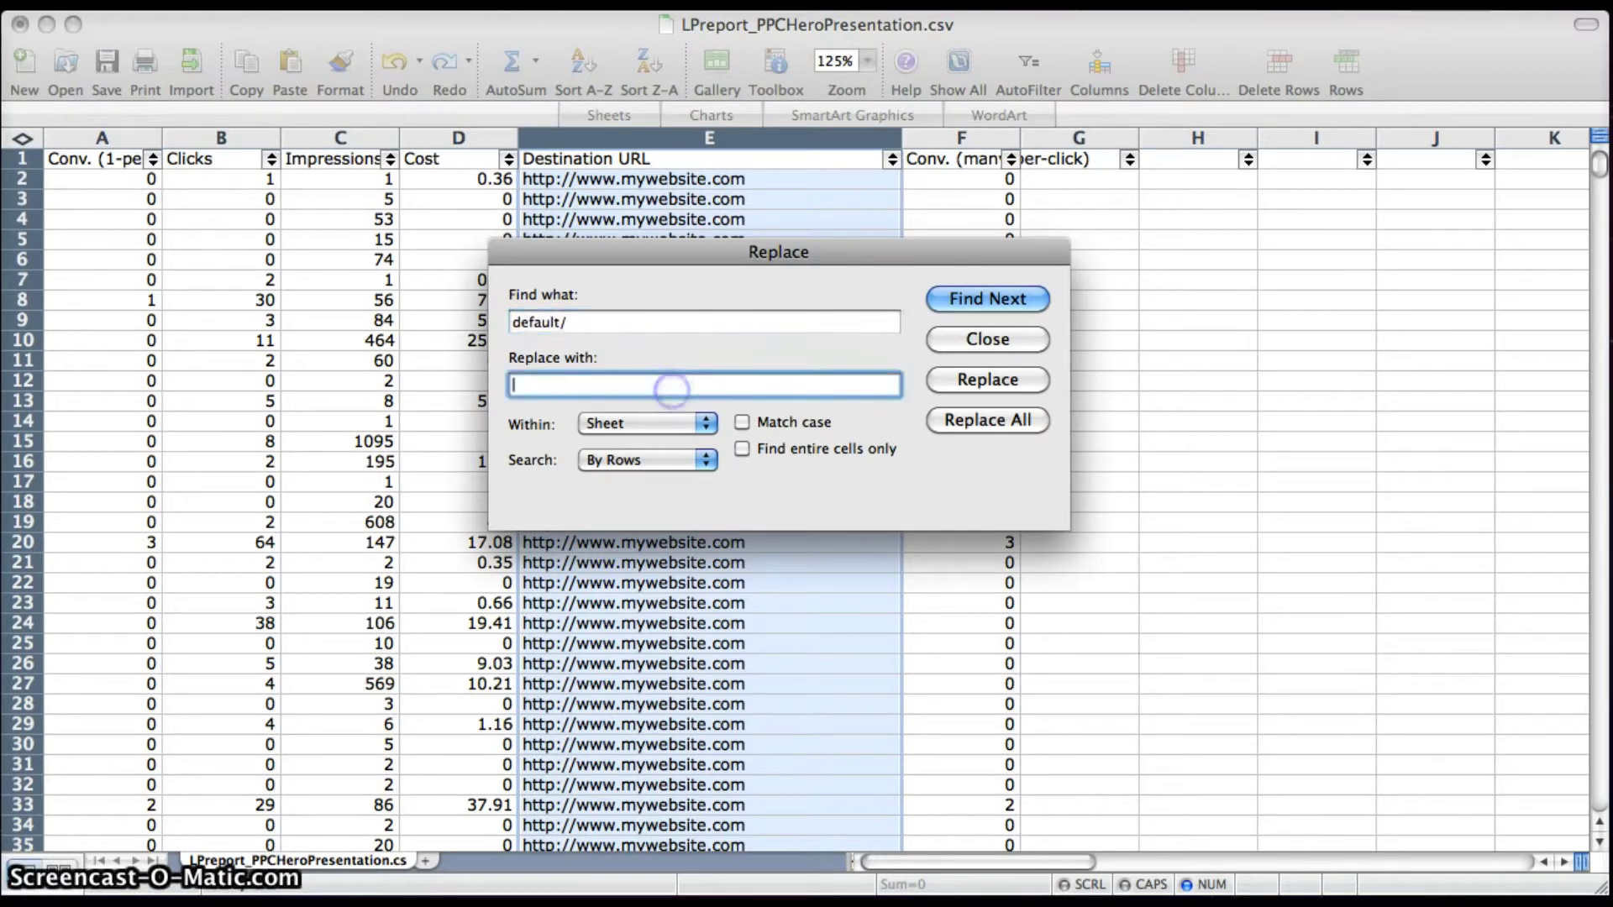
text(default)
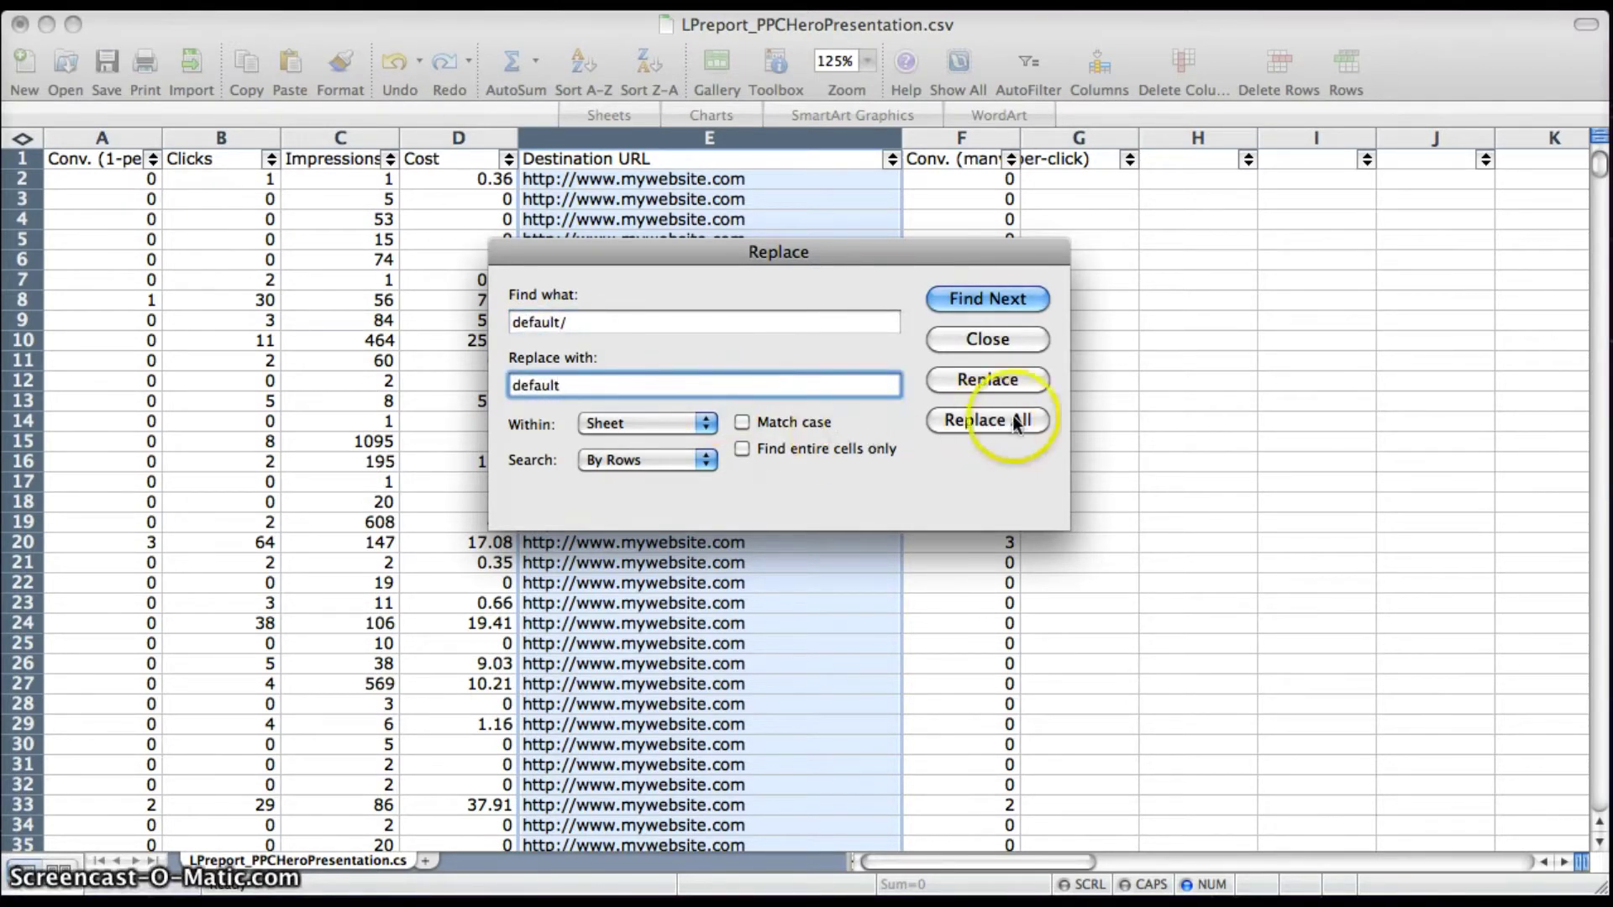
click(1012, 420)
click(1041, 520)
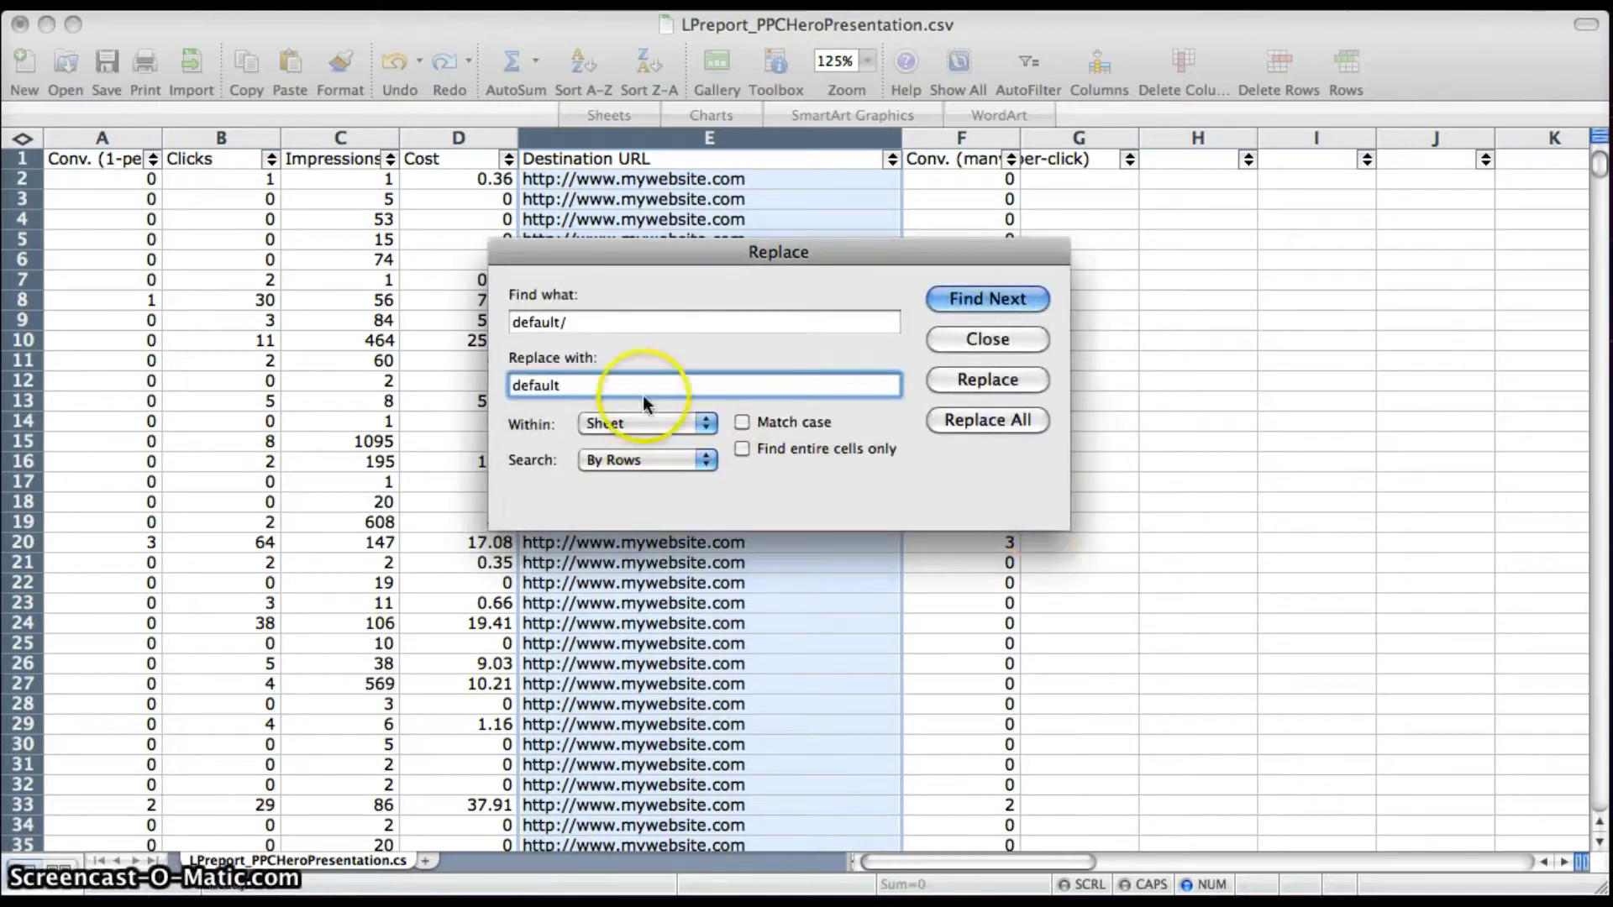
triple_click(635, 321)
text(www.)
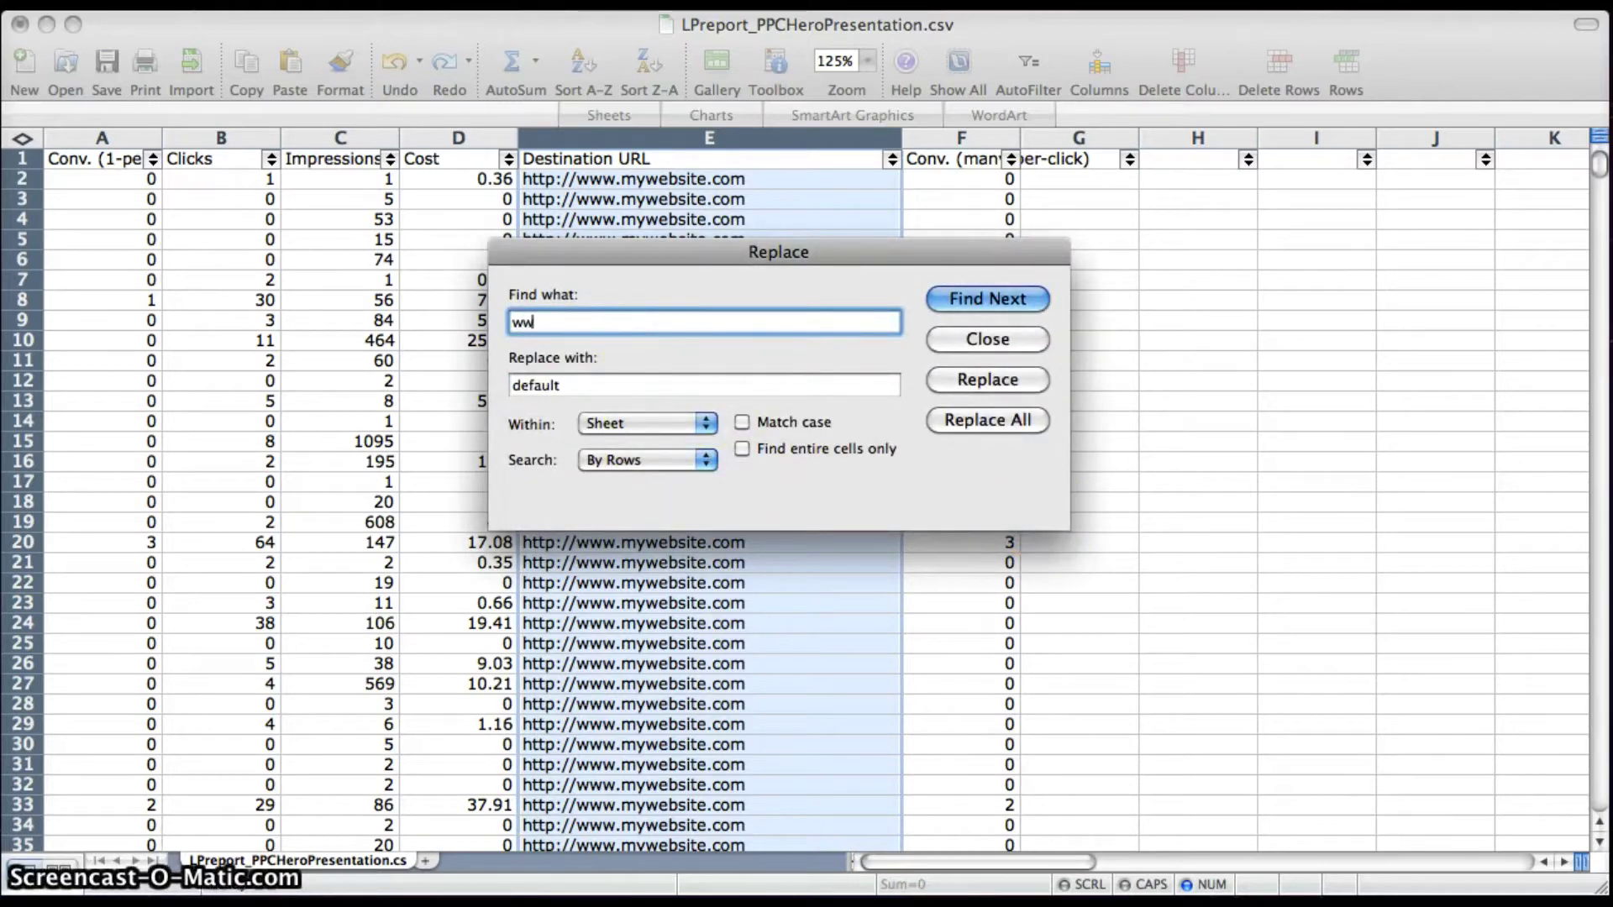
double_click(615, 380)
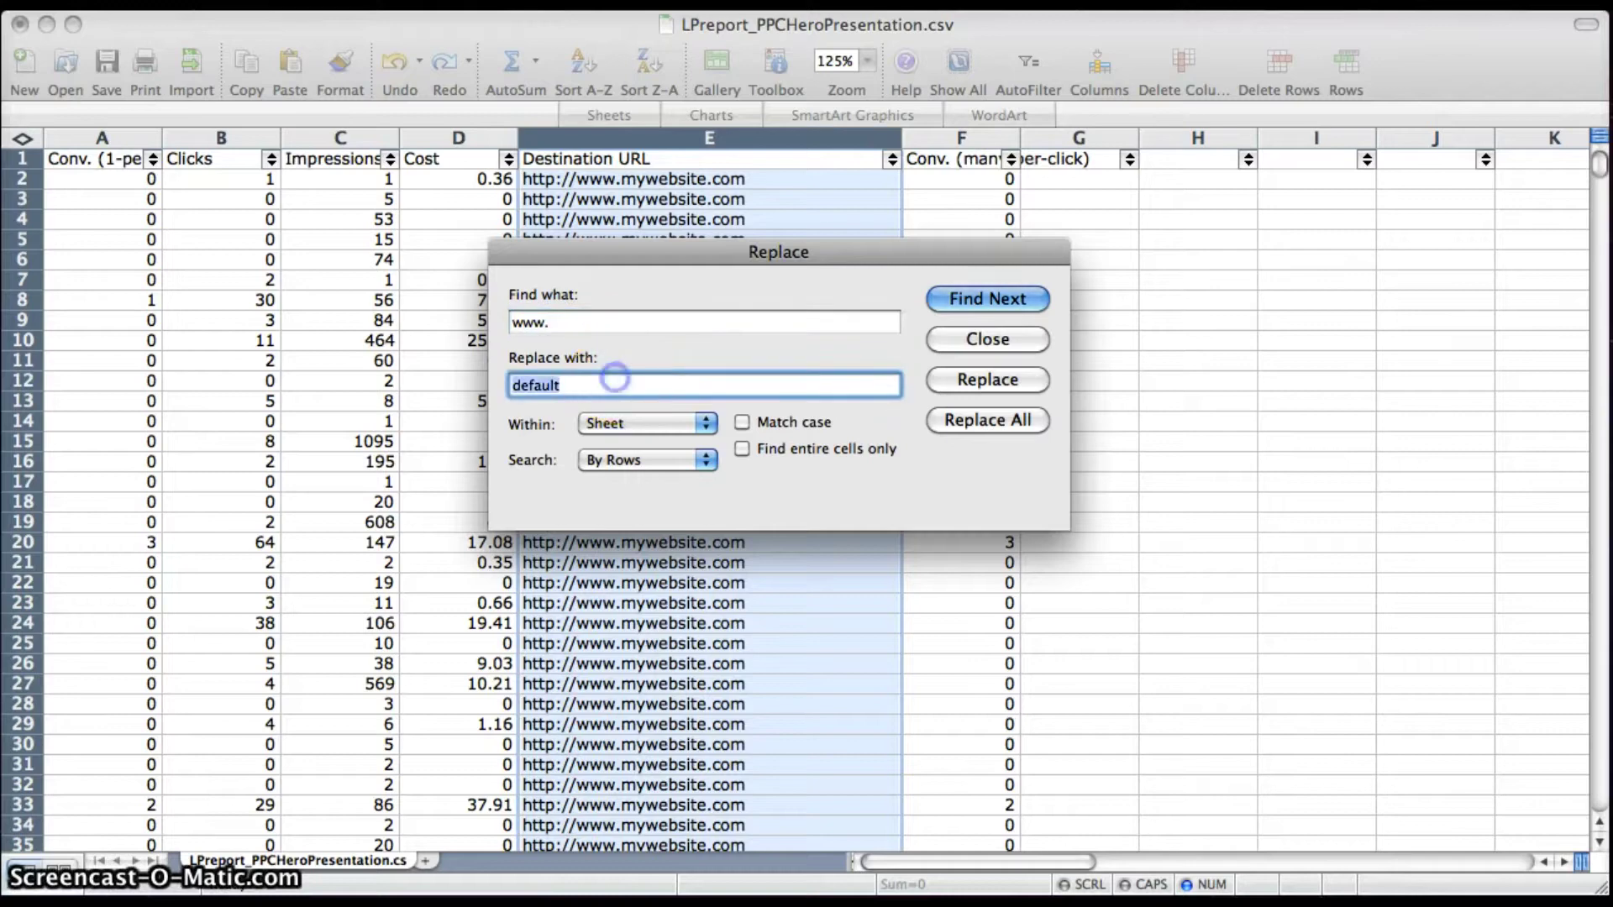
click(988, 420)
click(1015, 515)
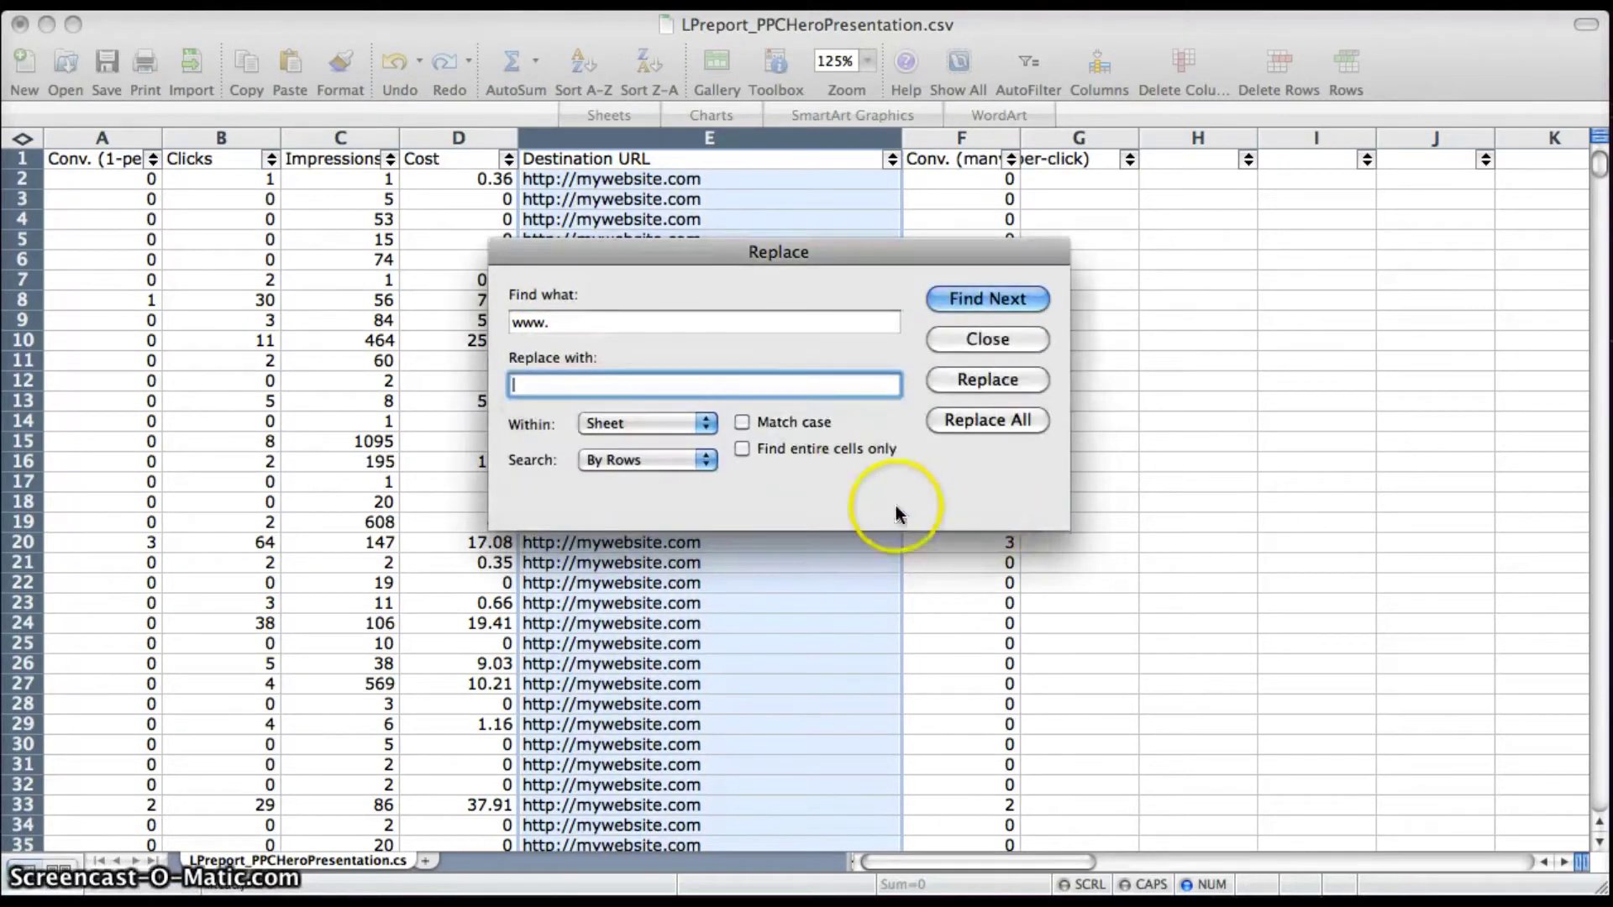
double_click(611, 320)
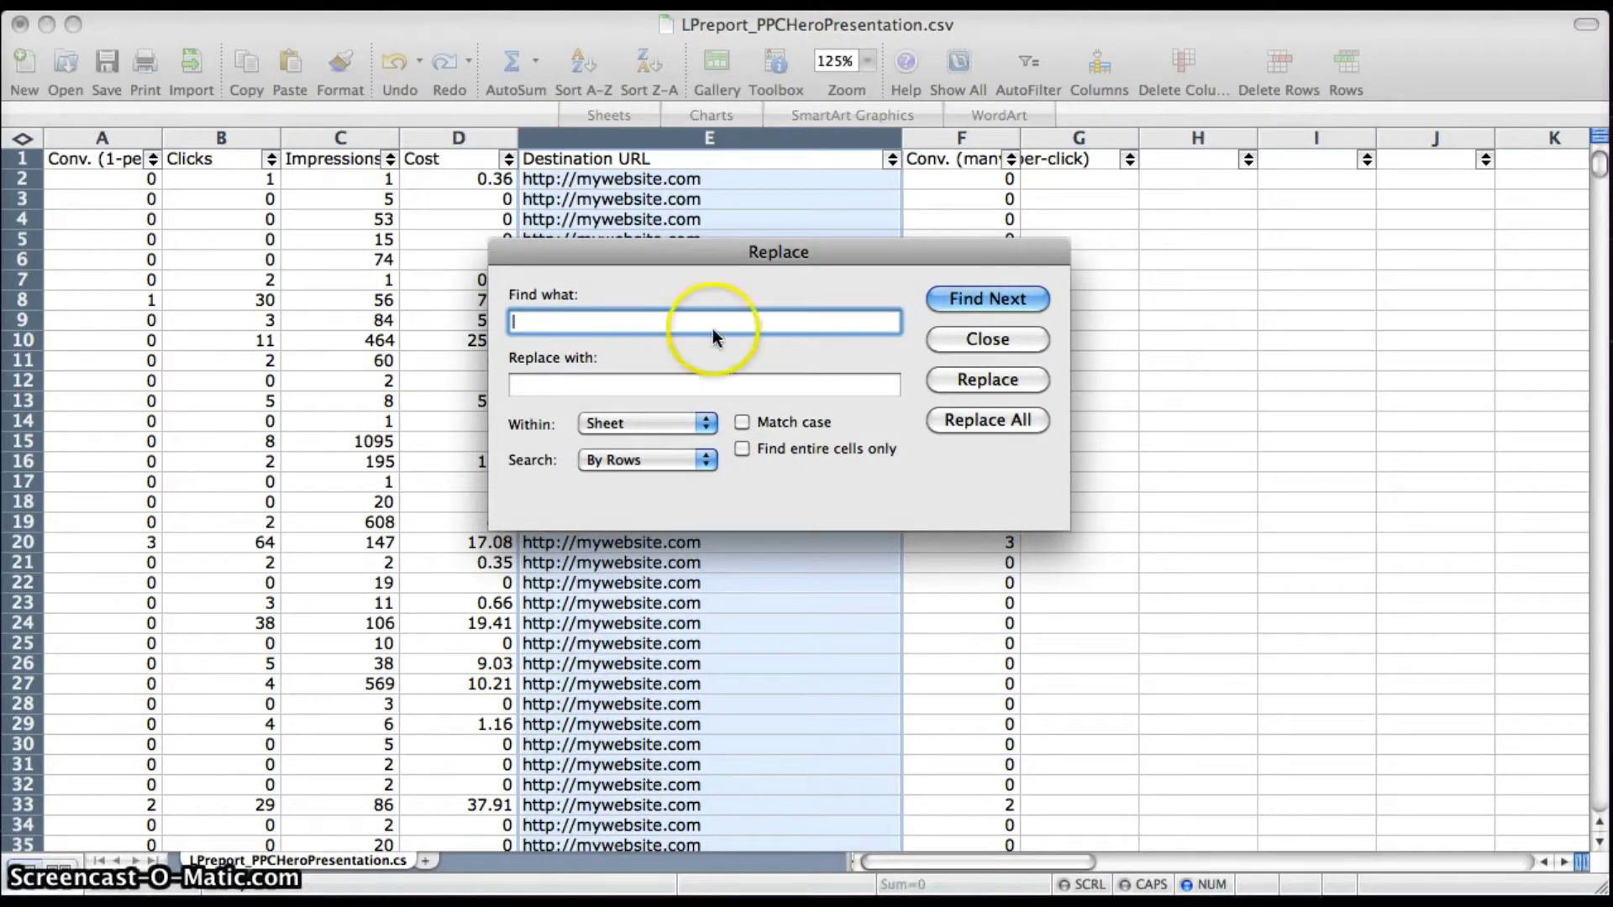
click(979, 340)
click(861, 273)
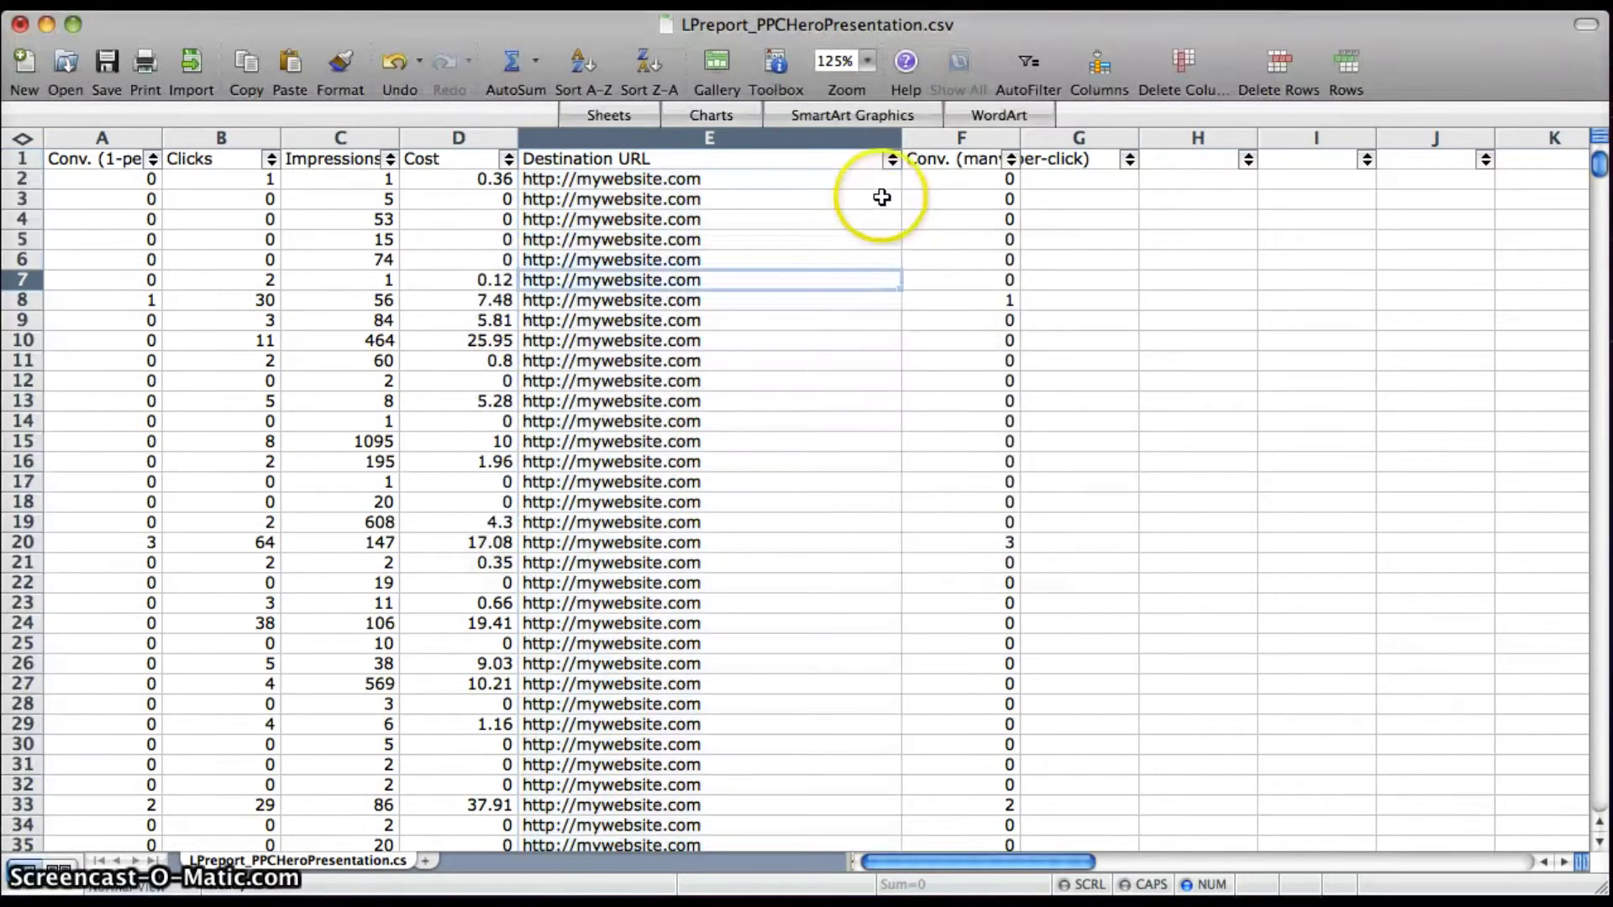
click(890, 159)
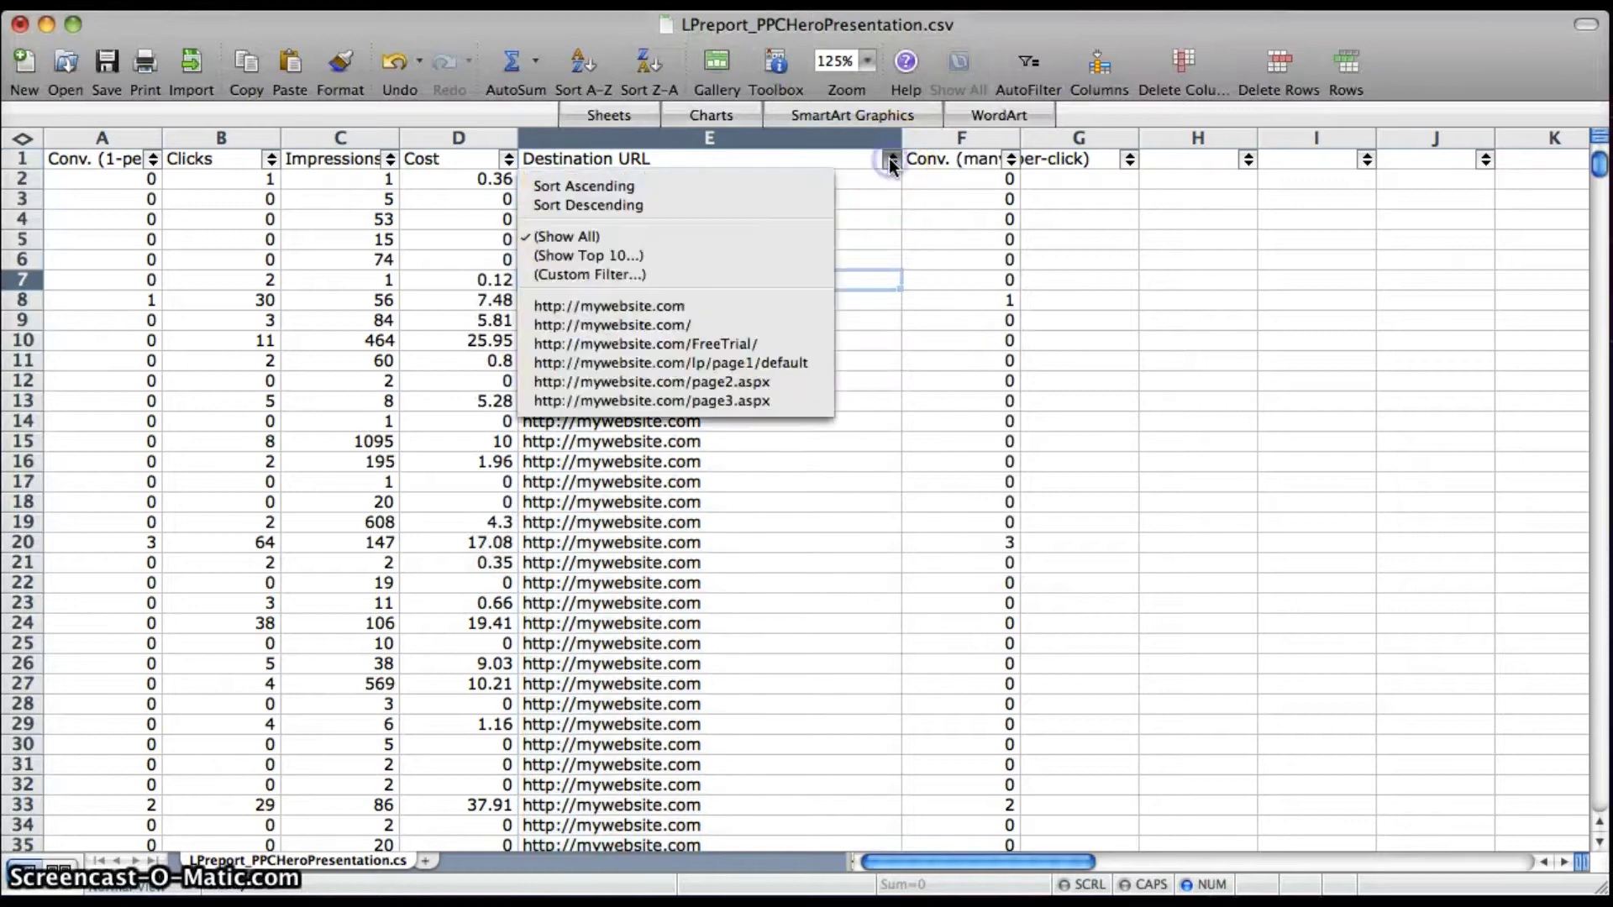
click(773, 325)
double_click(725, 183)
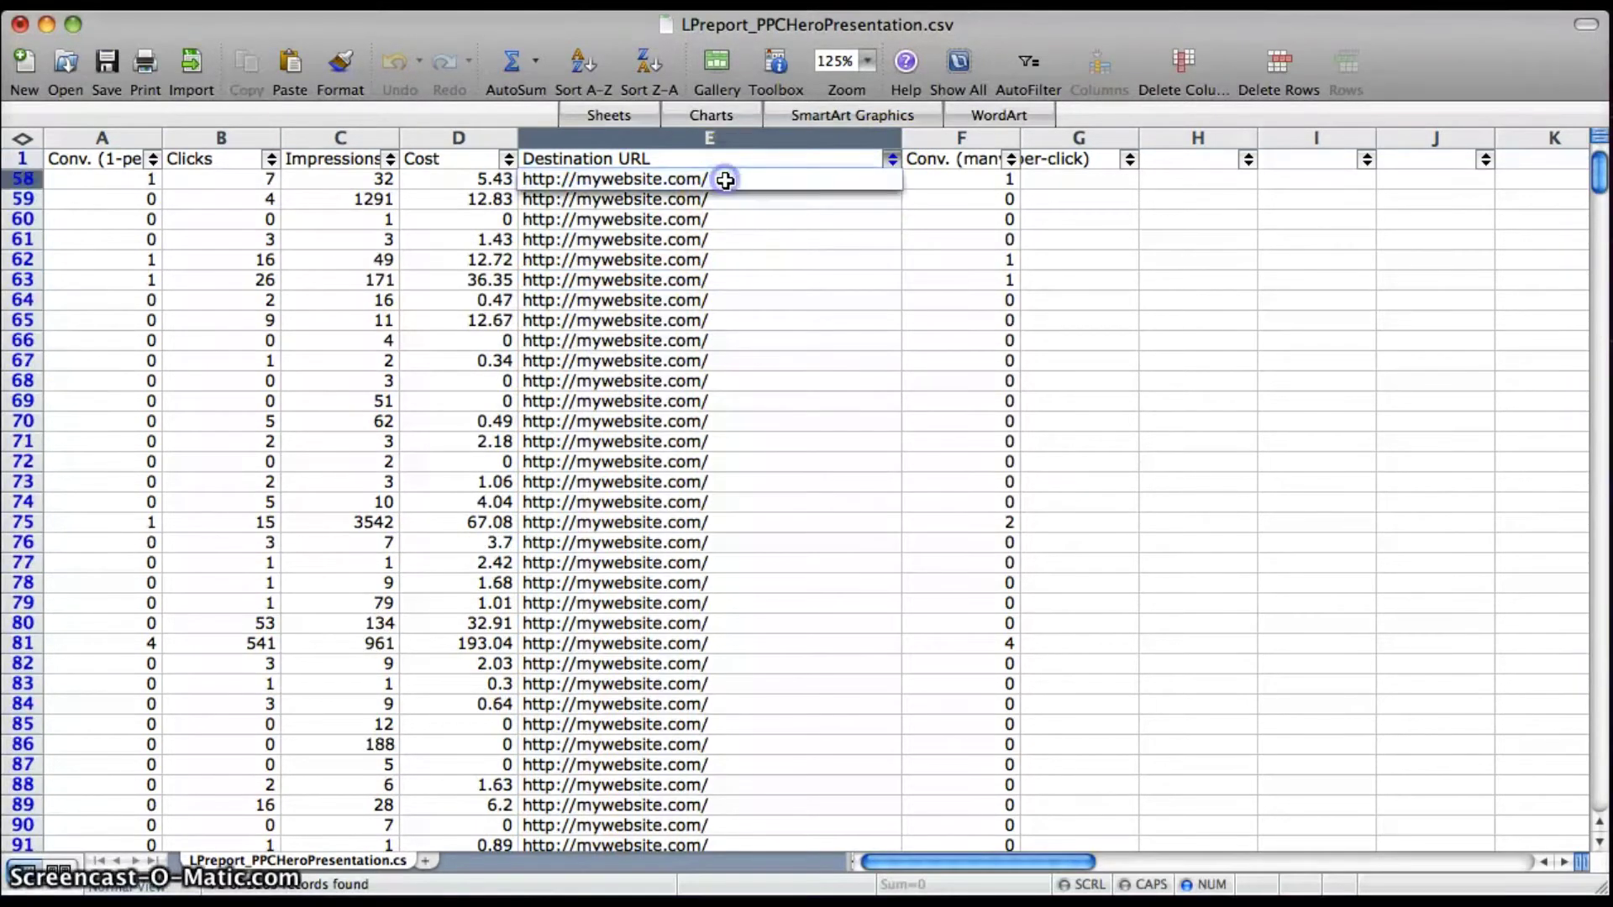
key(BackSpace)
key(Return)
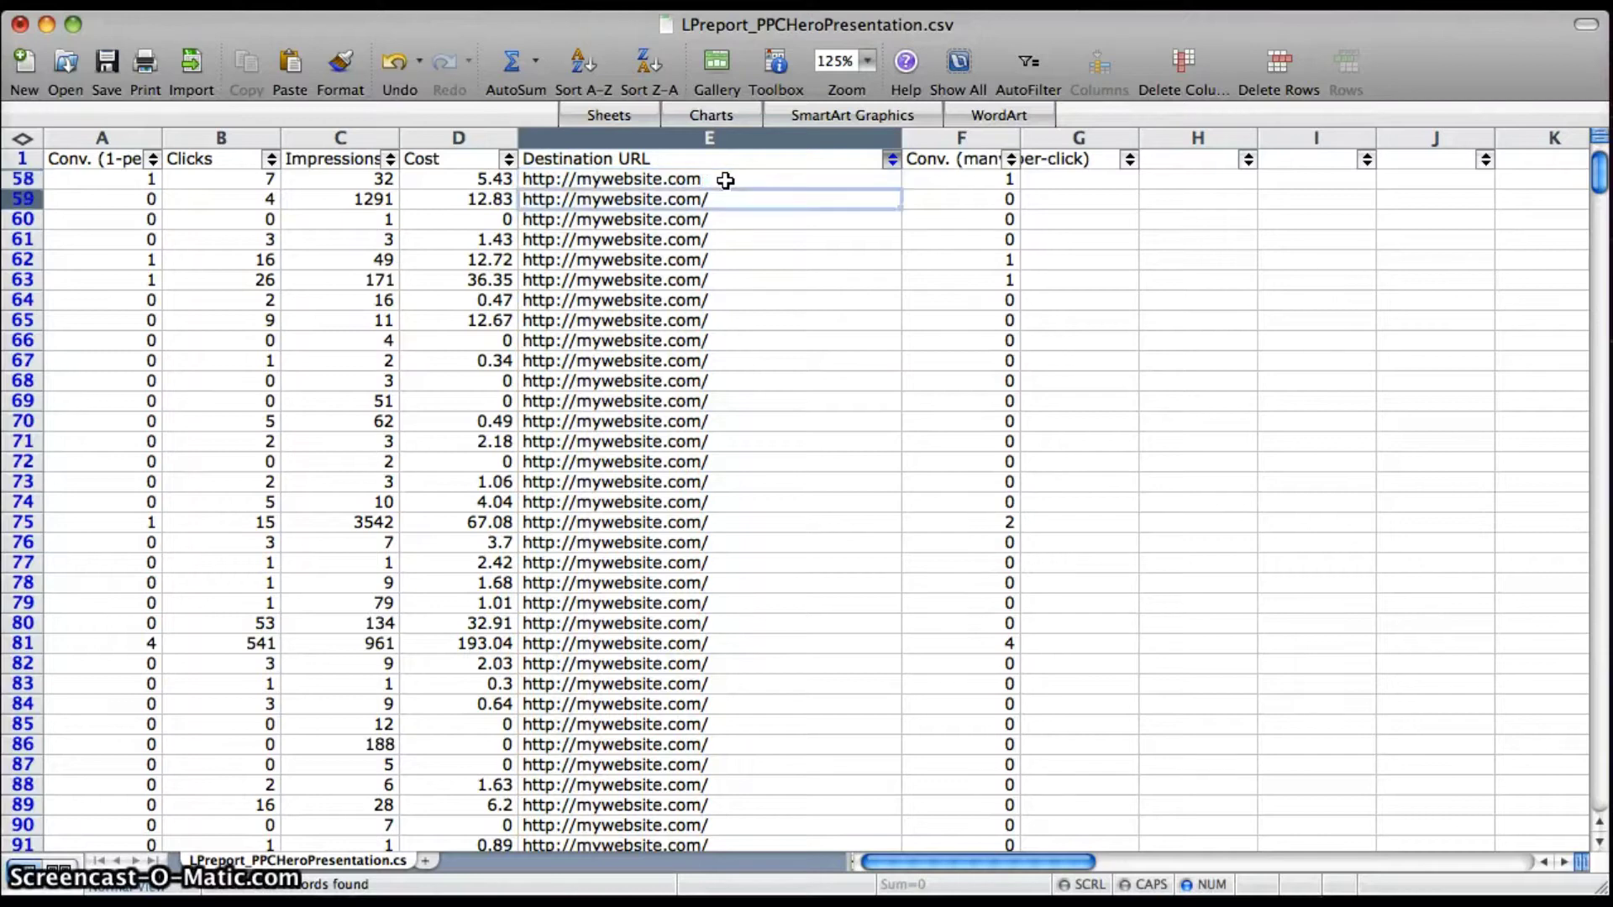
click(725, 180)
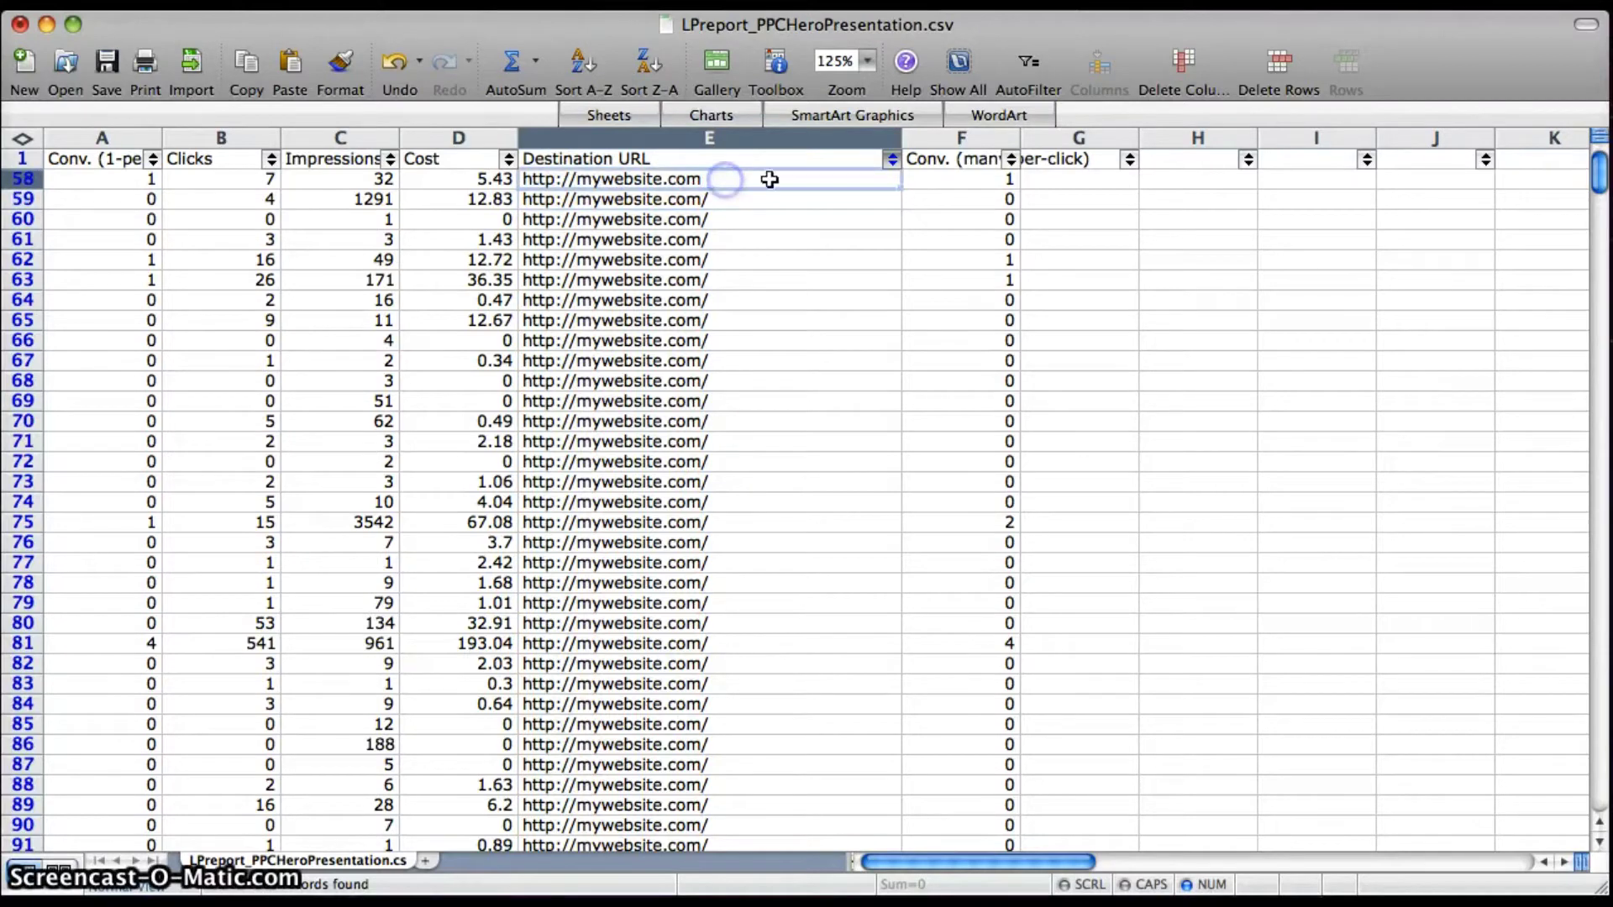
double_click(901, 187)
click(857, 241)
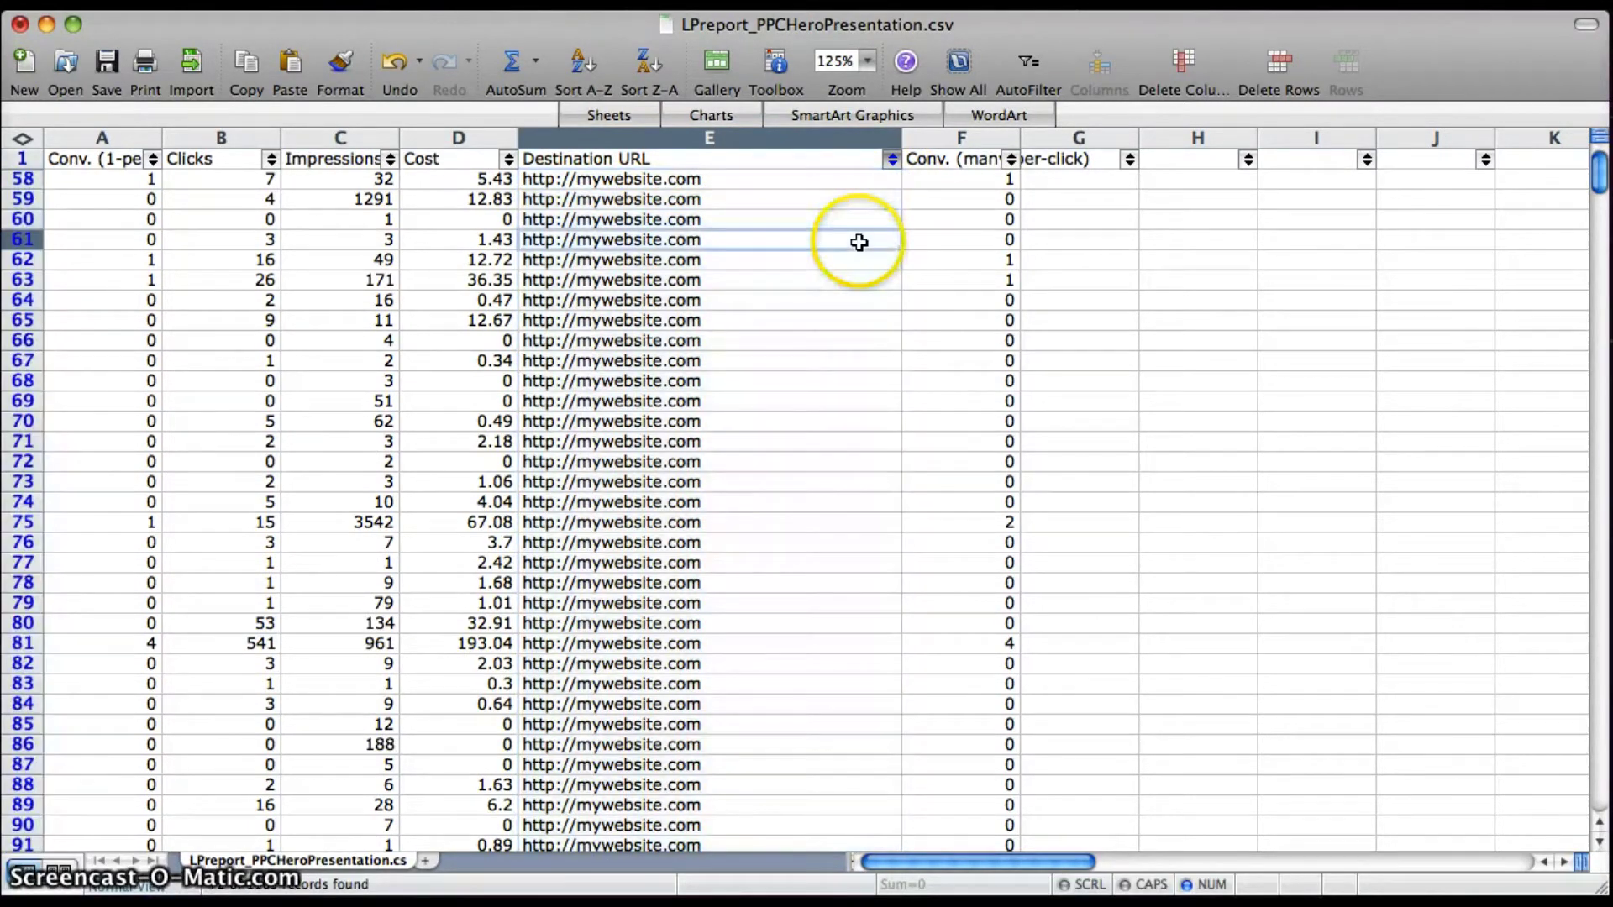
- Show all rows again and sort the data by Destination URL ascending
click(958, 69)
click(884, 198)
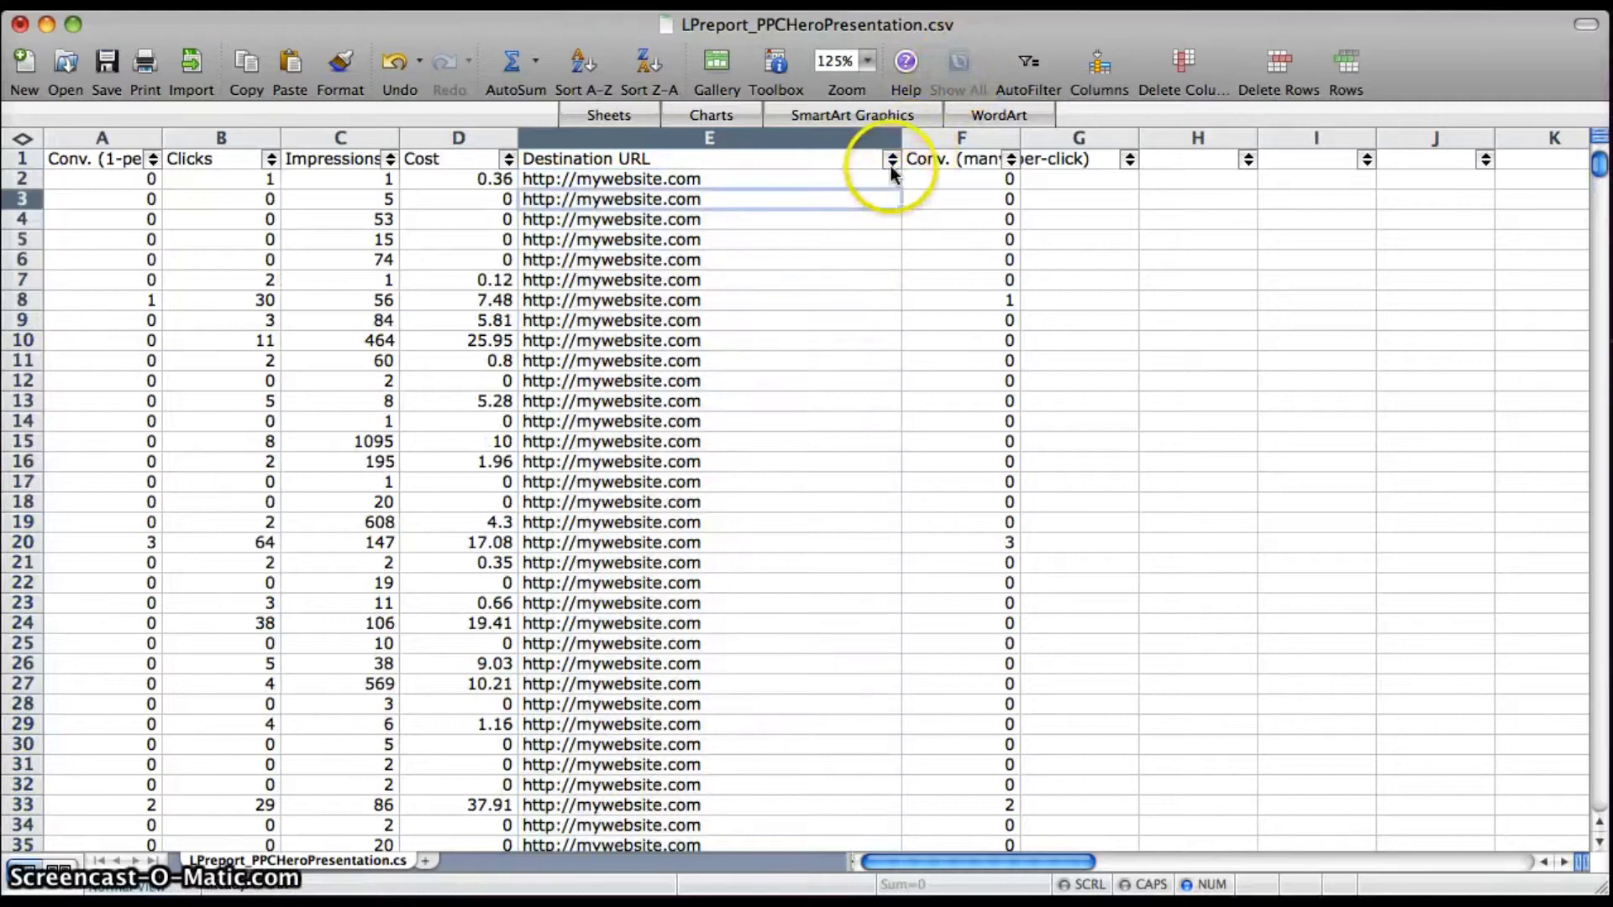
click(891, 165)
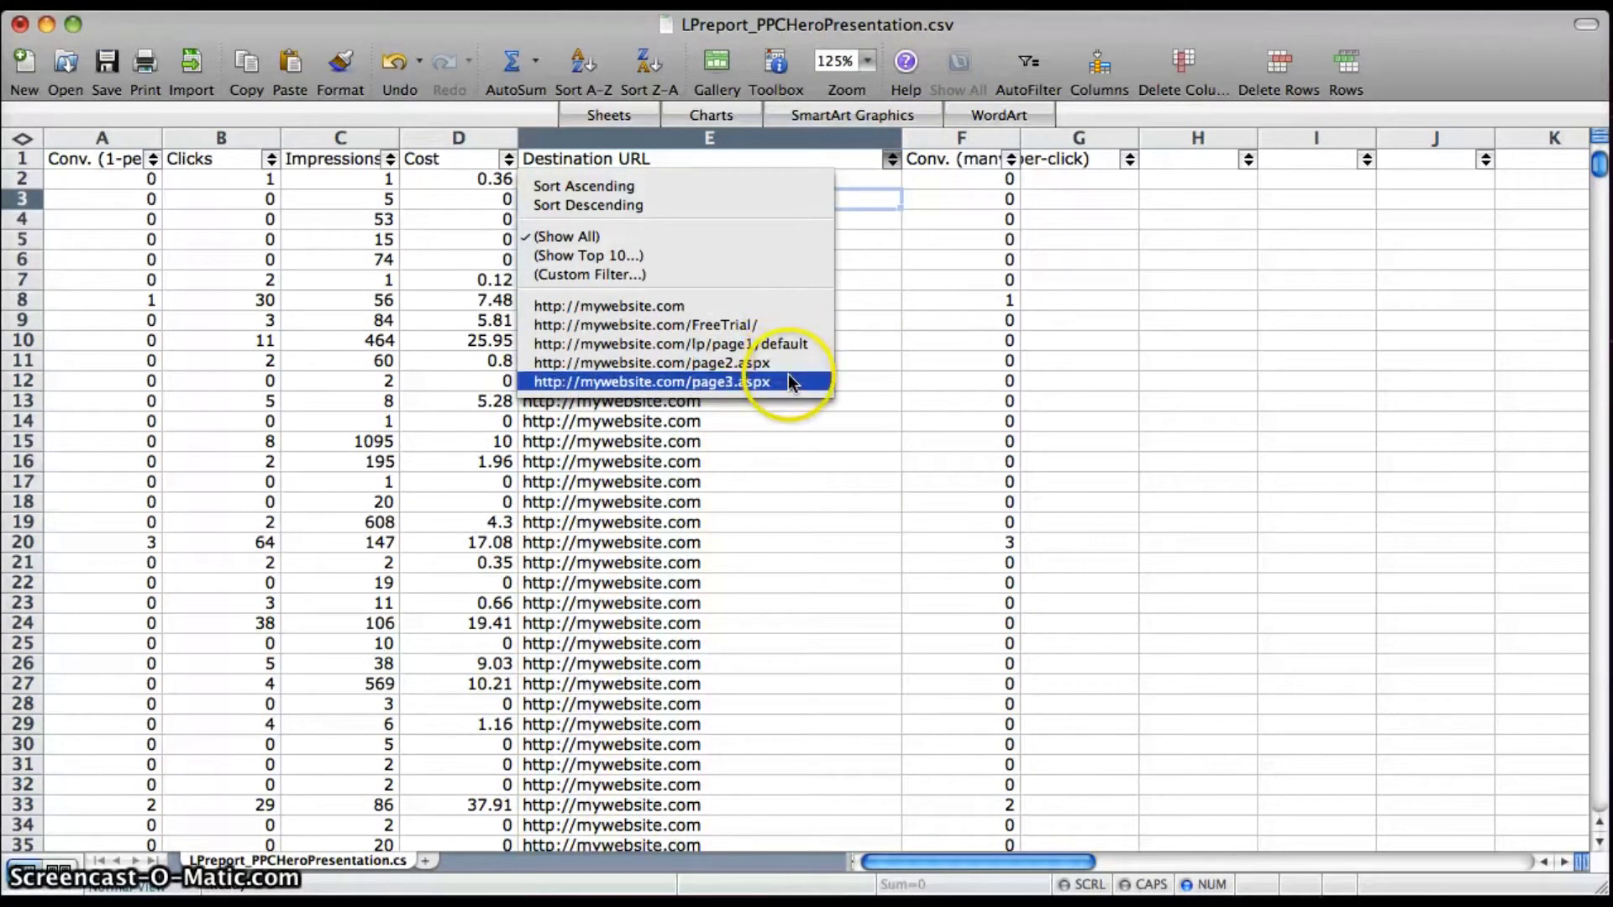
click(618, 188)
click(694, 198)
click(731, 214)
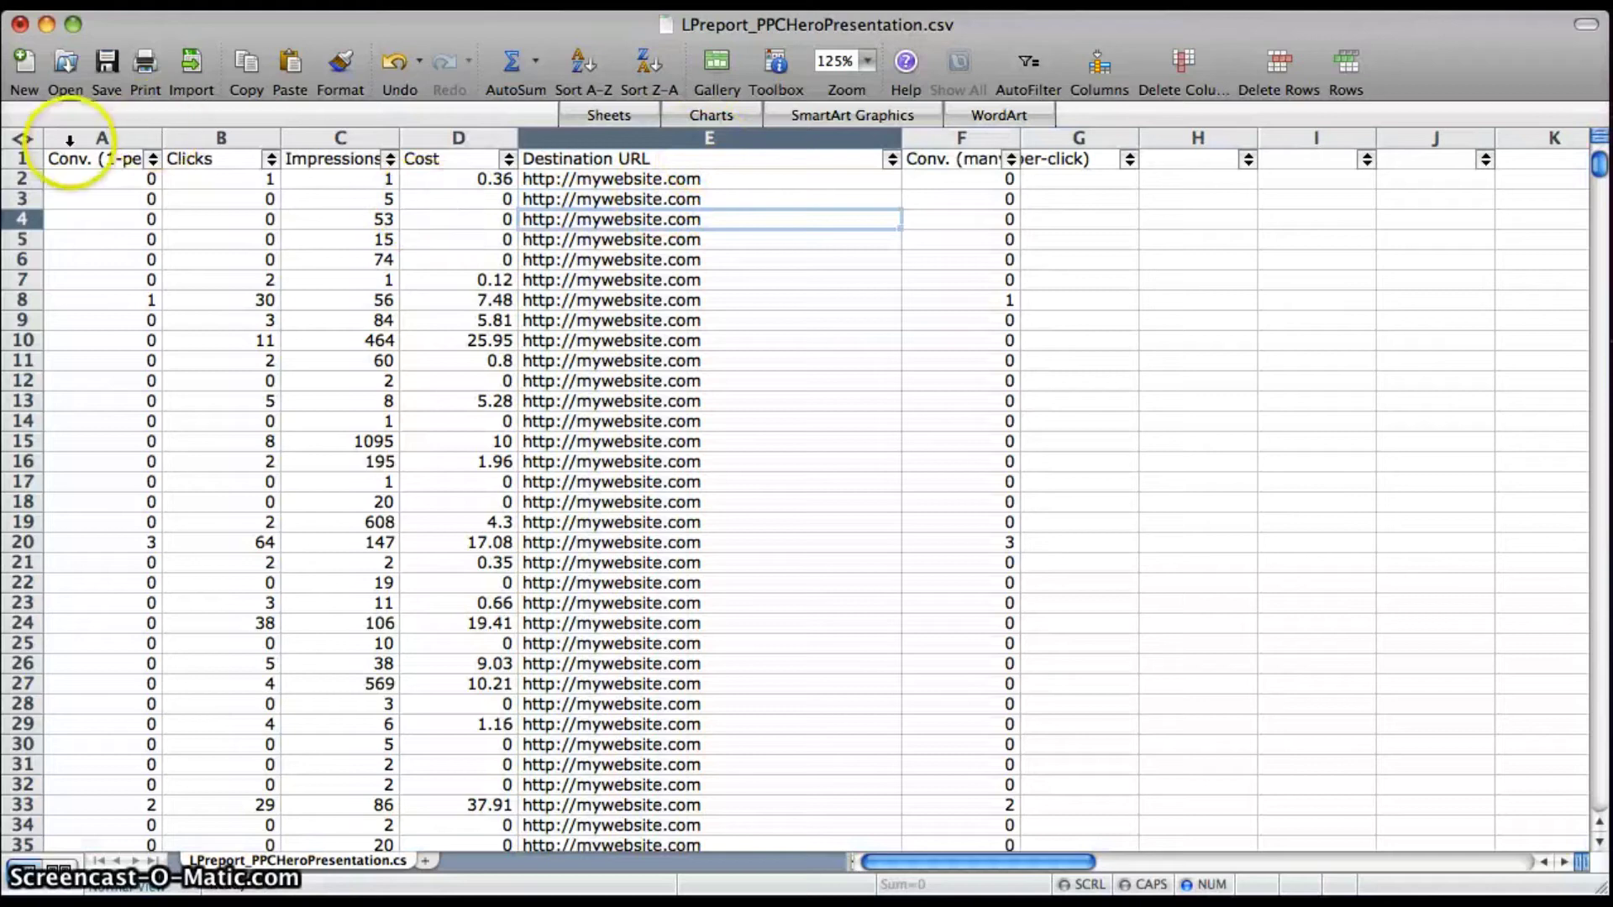
- Select the whole sheet and set up Subtotal grouped by each change in Destination URL
click(35, 138)
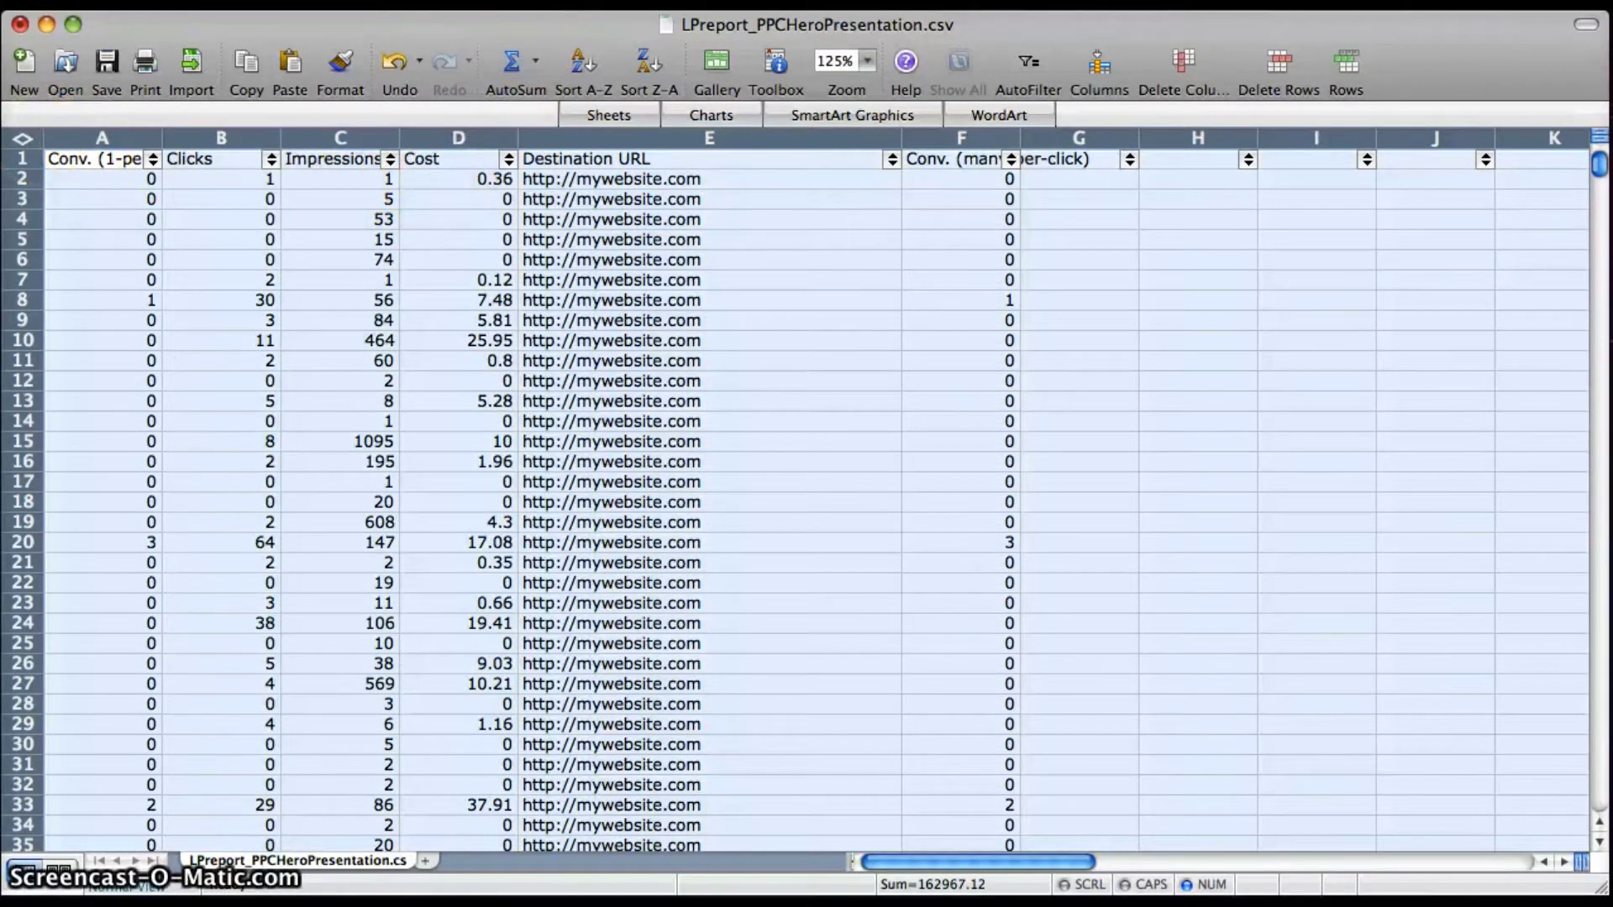
click(542, 2)
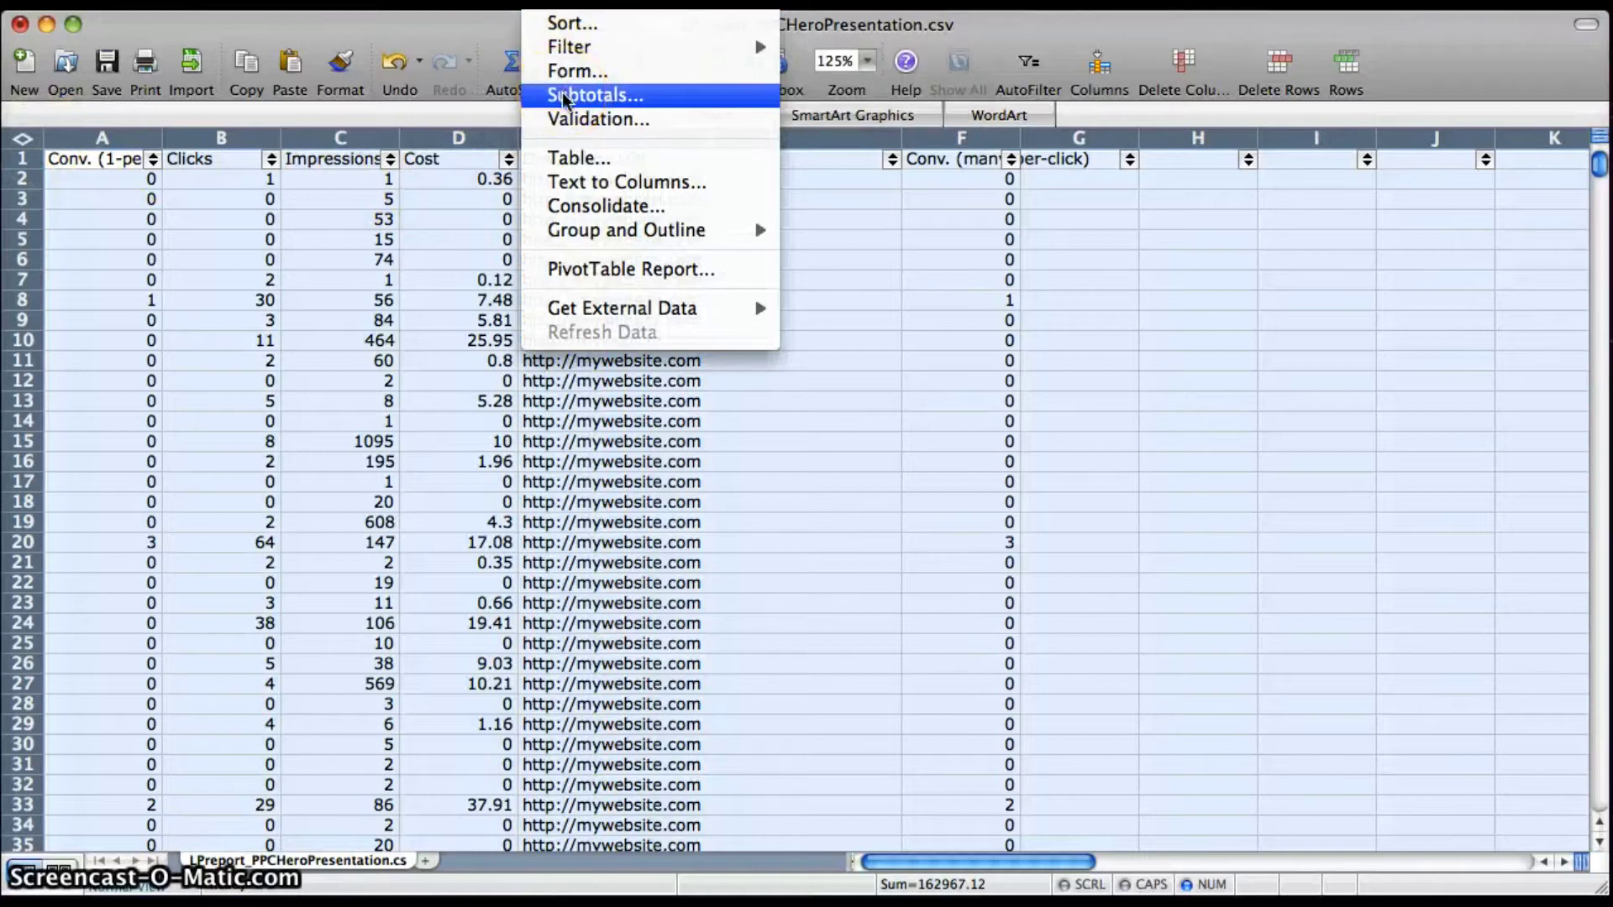
click(626, 103)
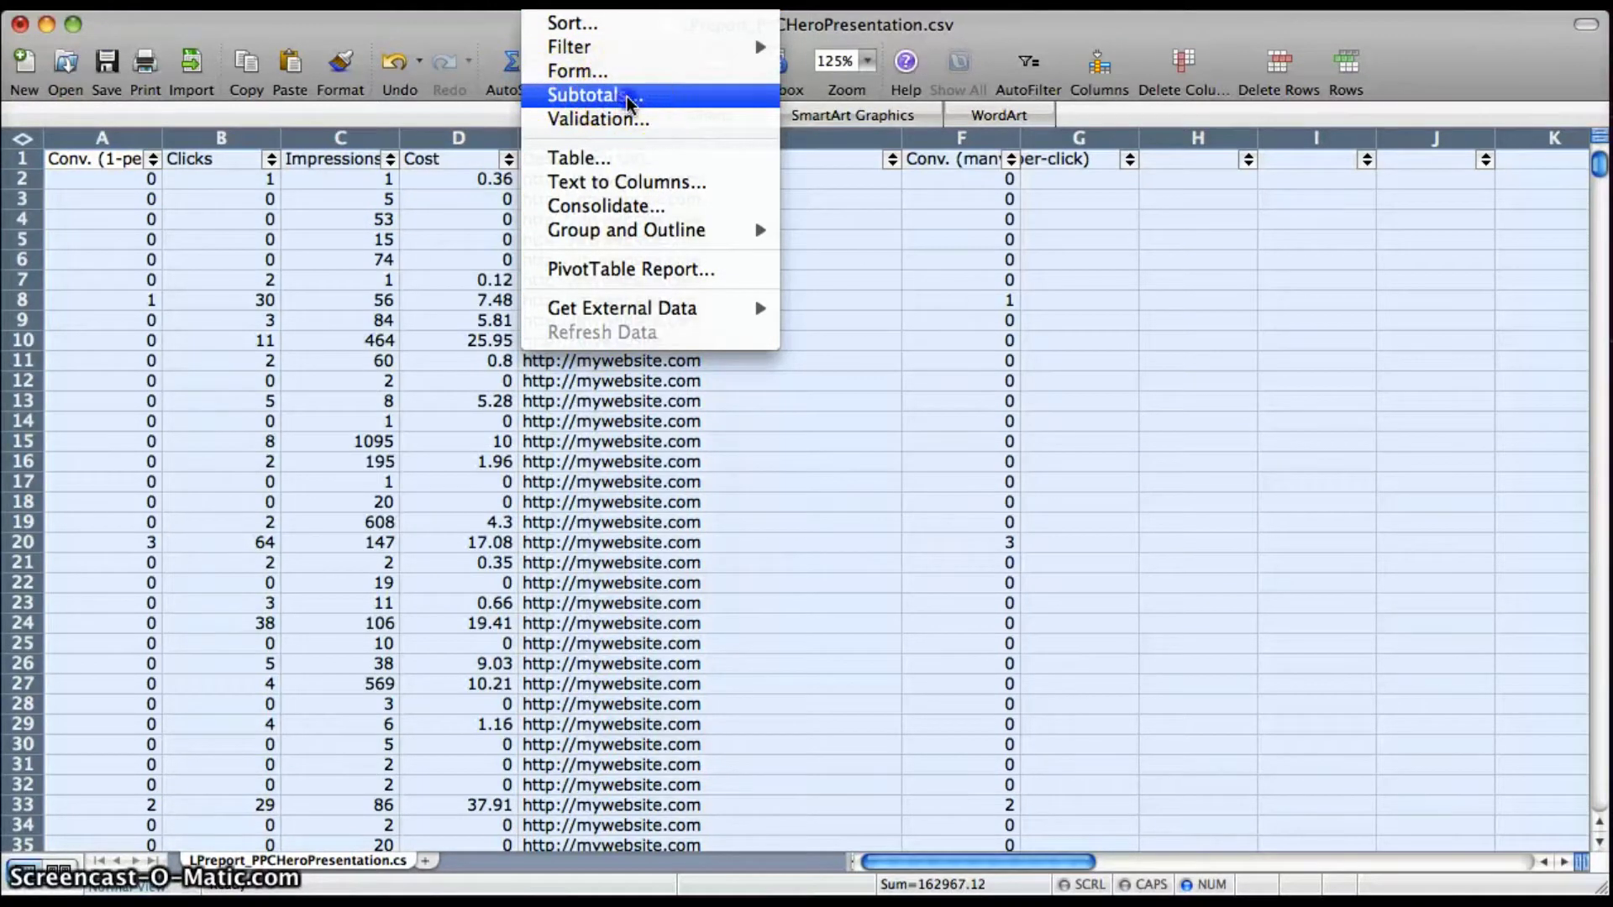
click(1021, 566)
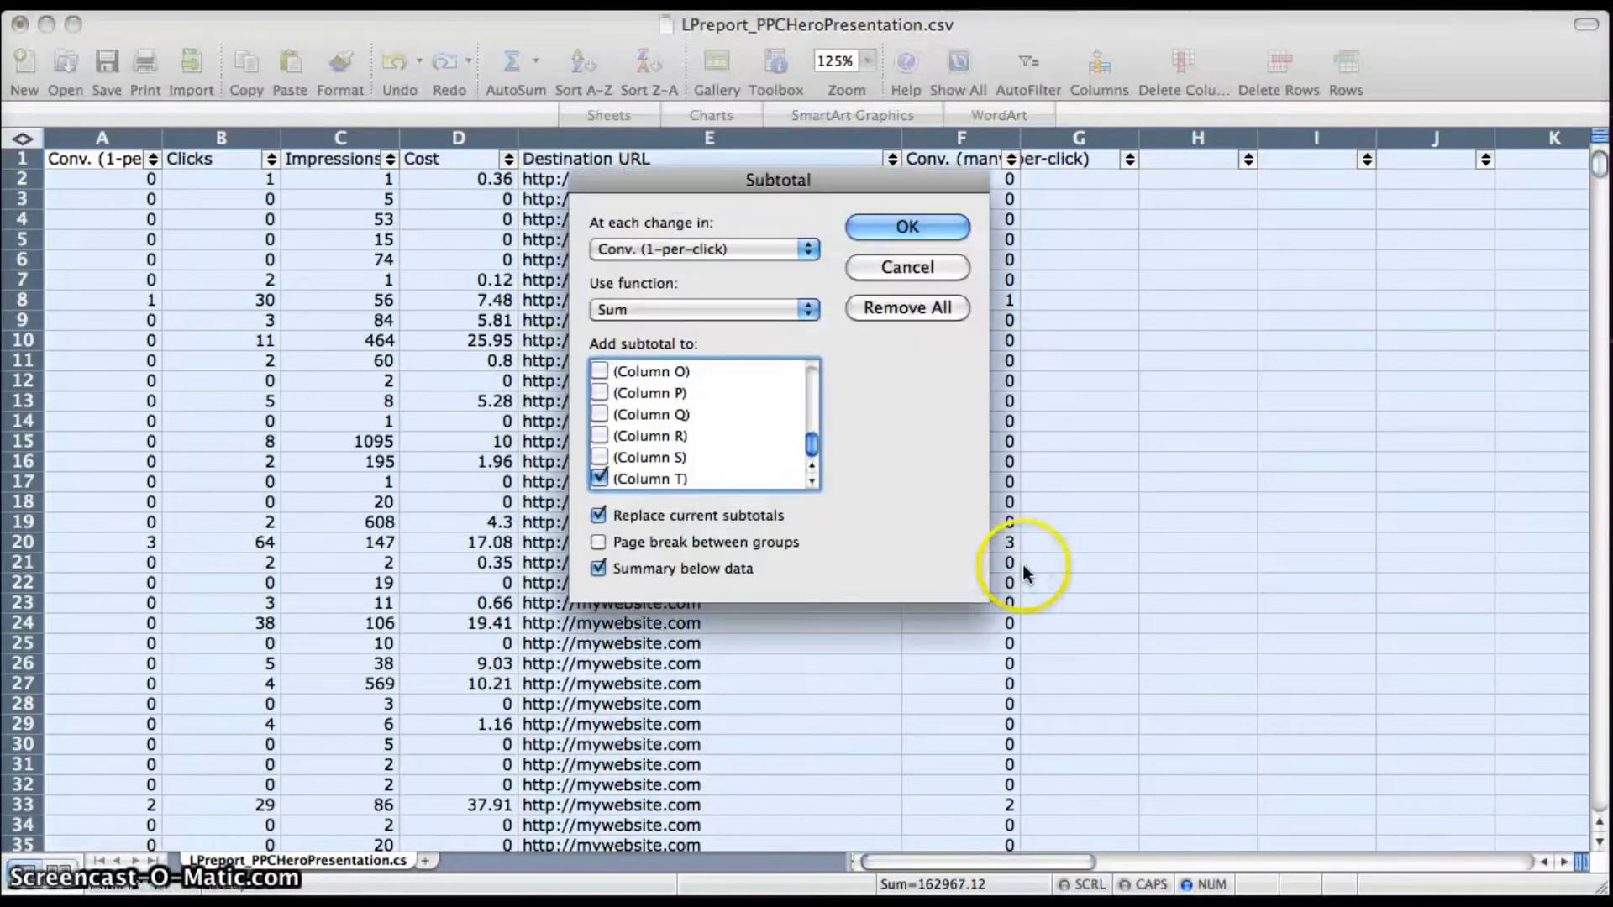
click(650, 250)
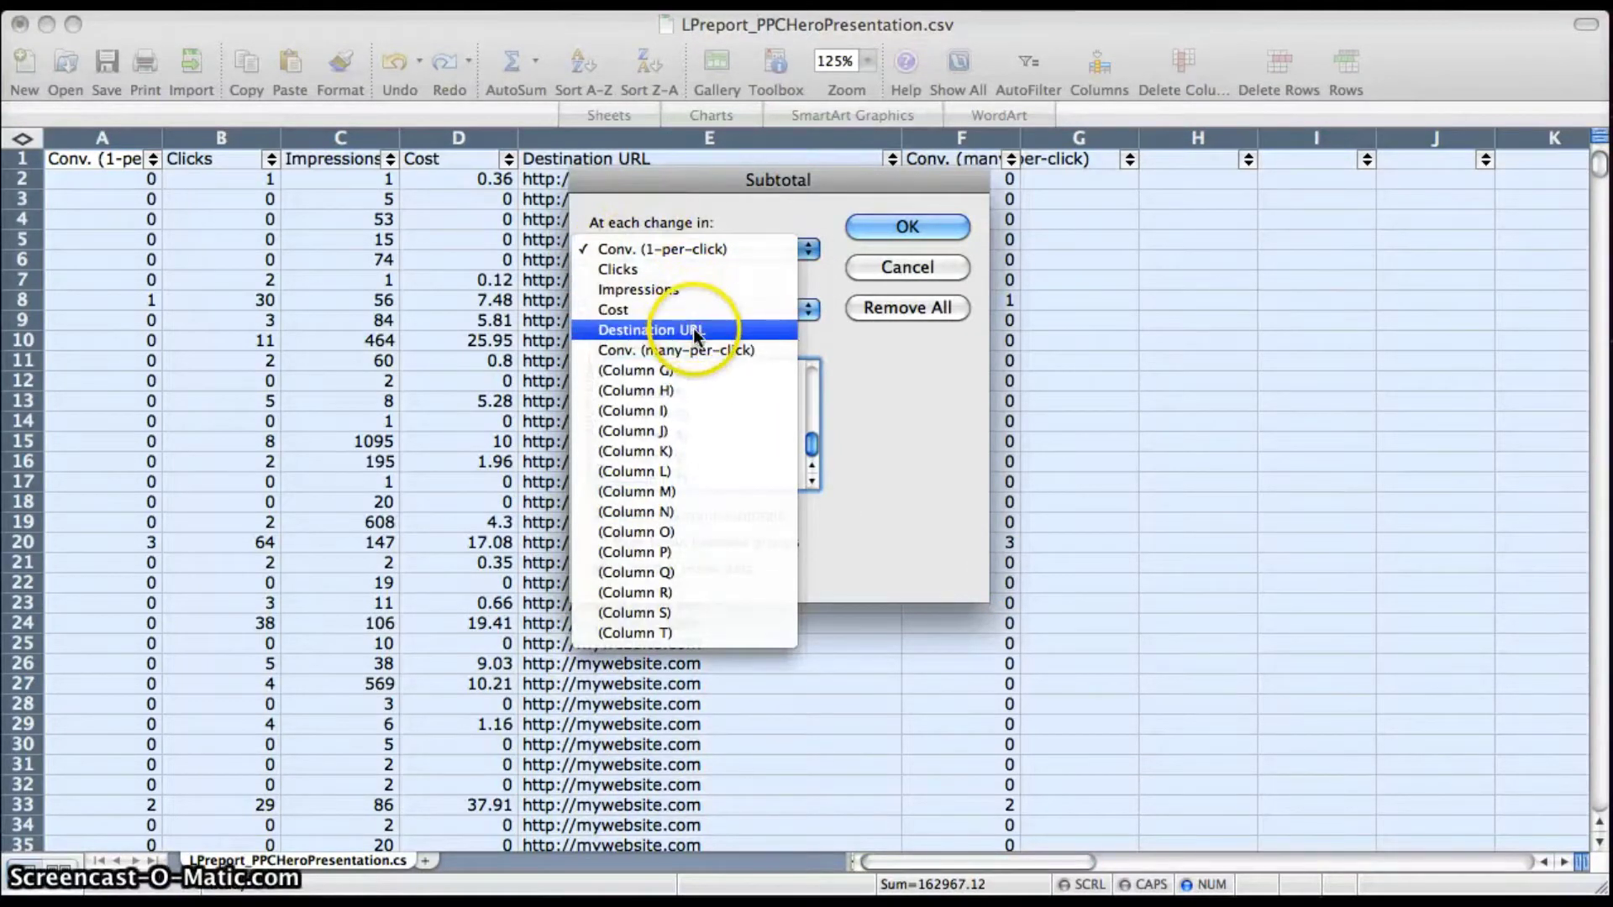
click(722, 329)
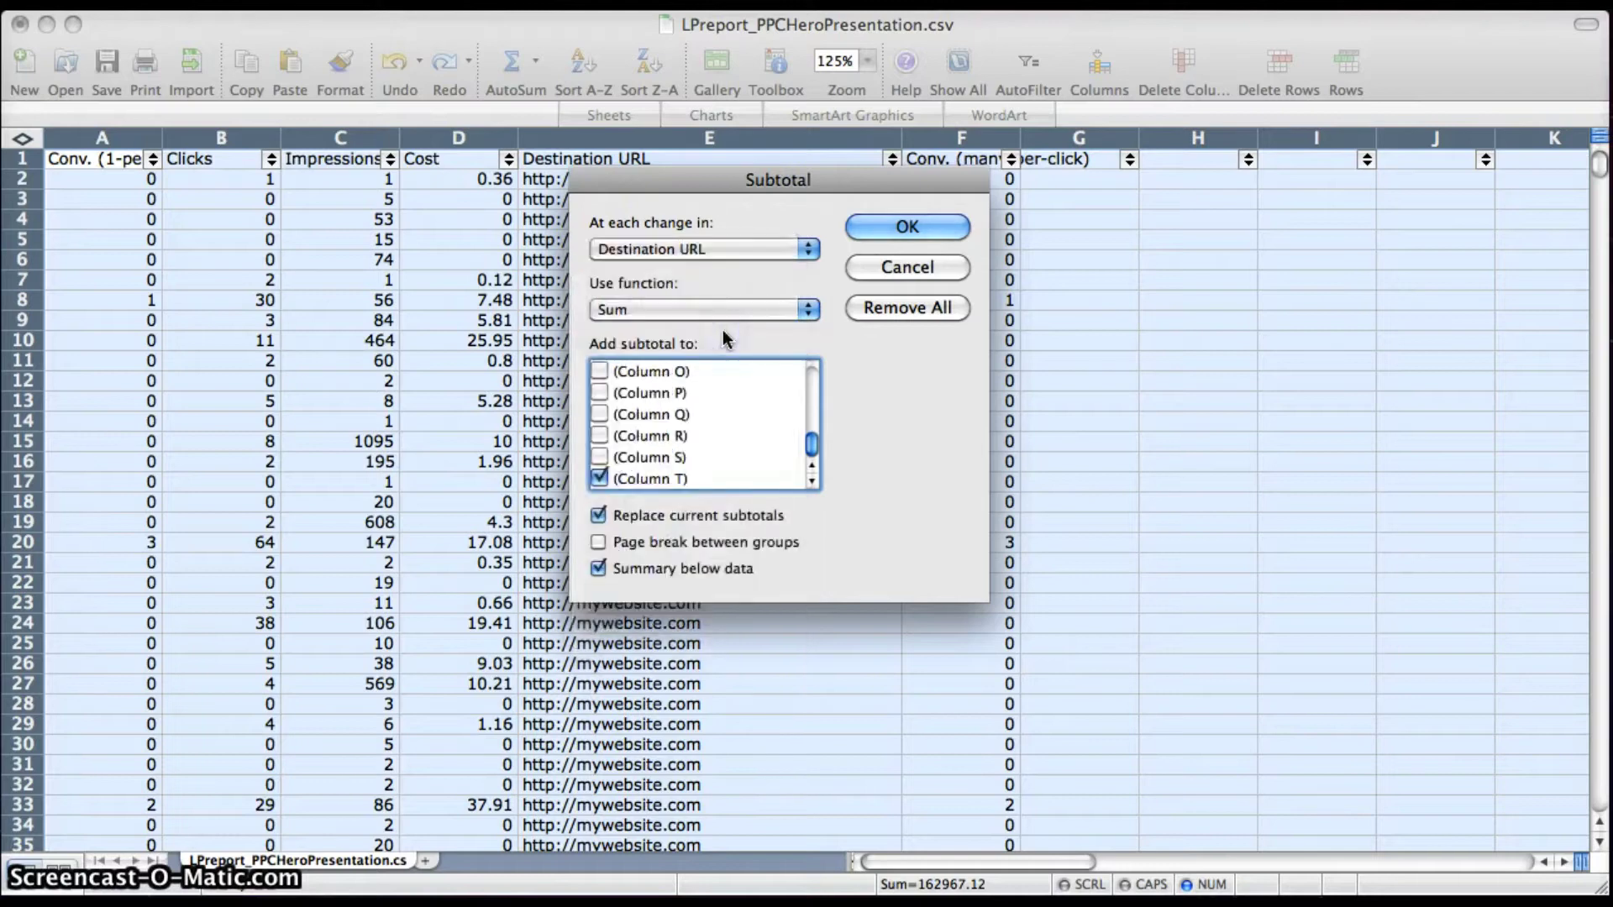
- Sum Conv. (1-per-click), Clicks, Impressions, Cost and Conv. (many-per-click) instead of column T, and apply
click(599, 478)
scroll(639, 475, up, 2)
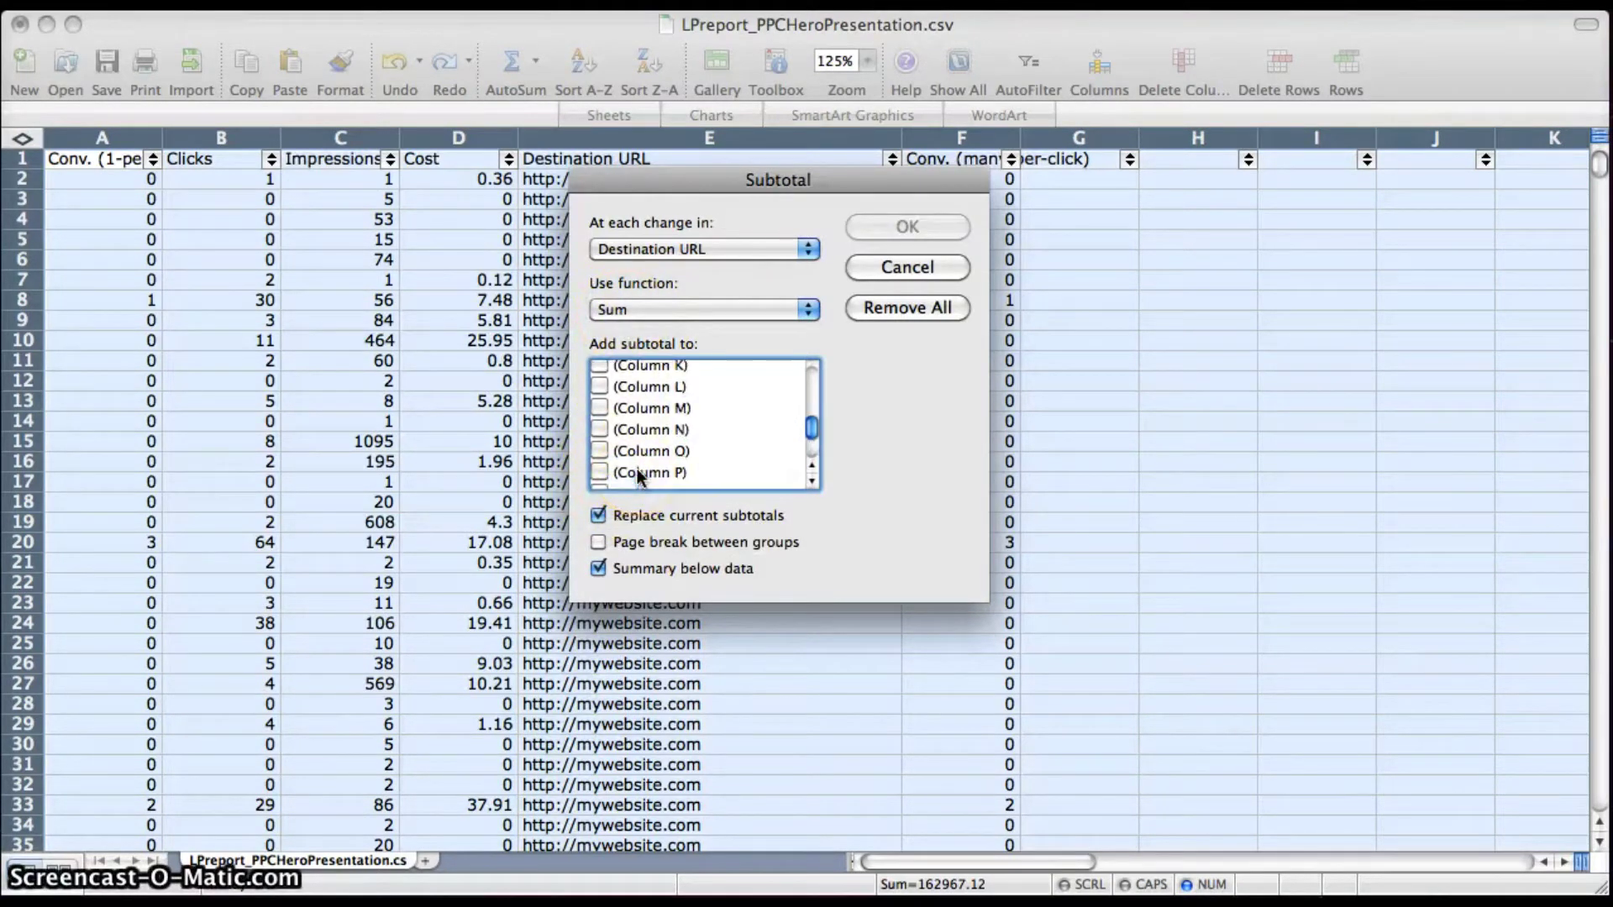
scroll(639, 475, up, 4)
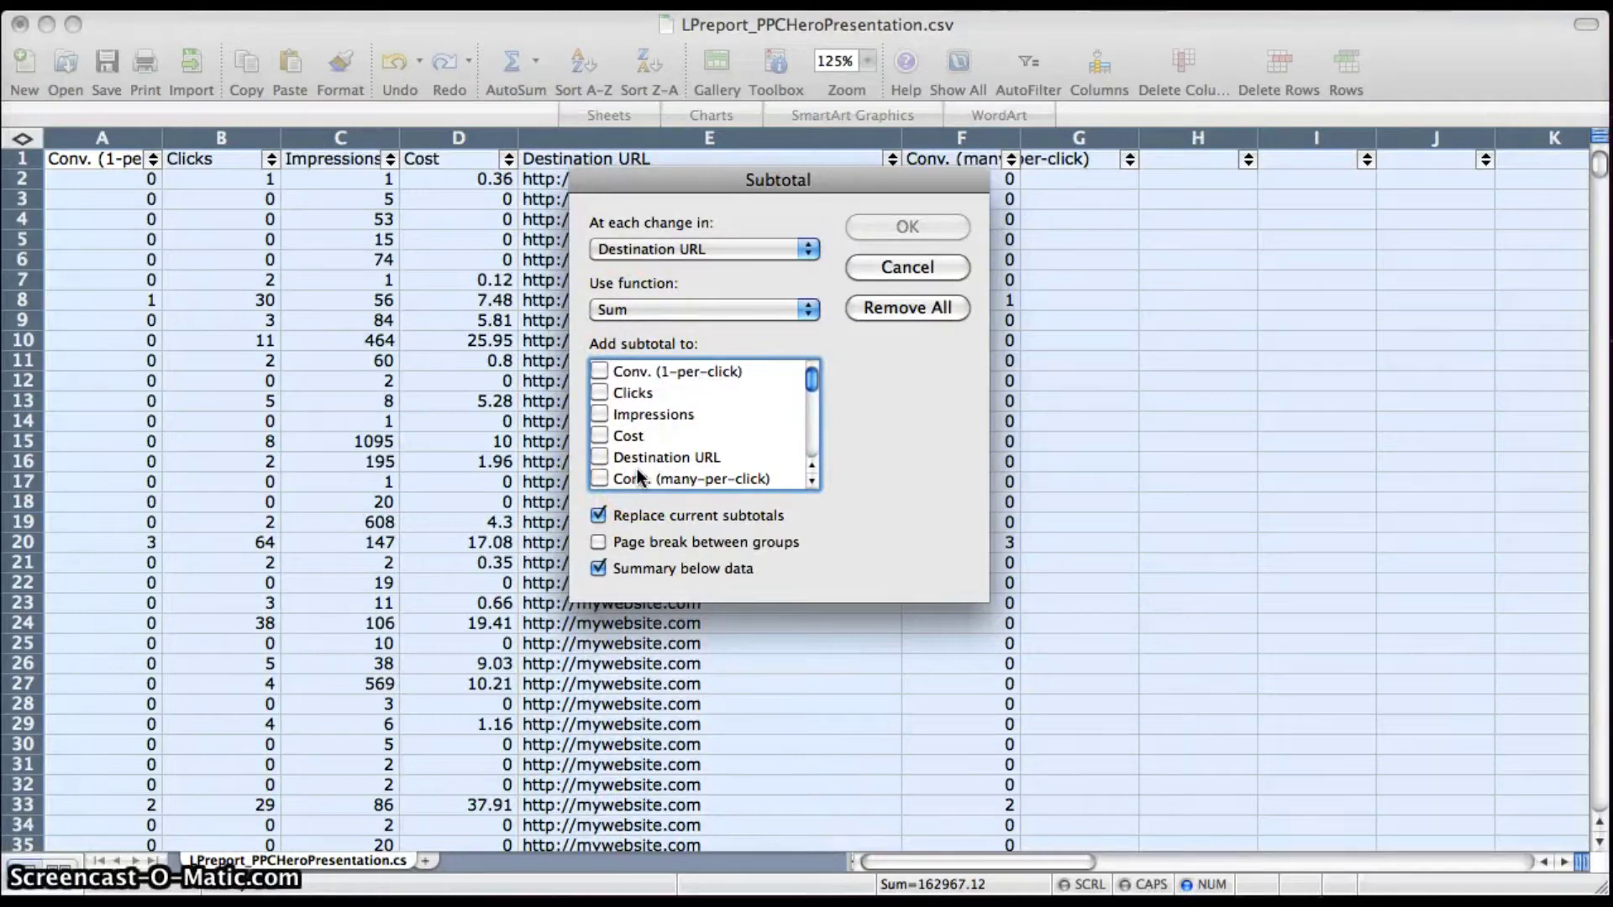
click(599, 370)
click(600, 393)
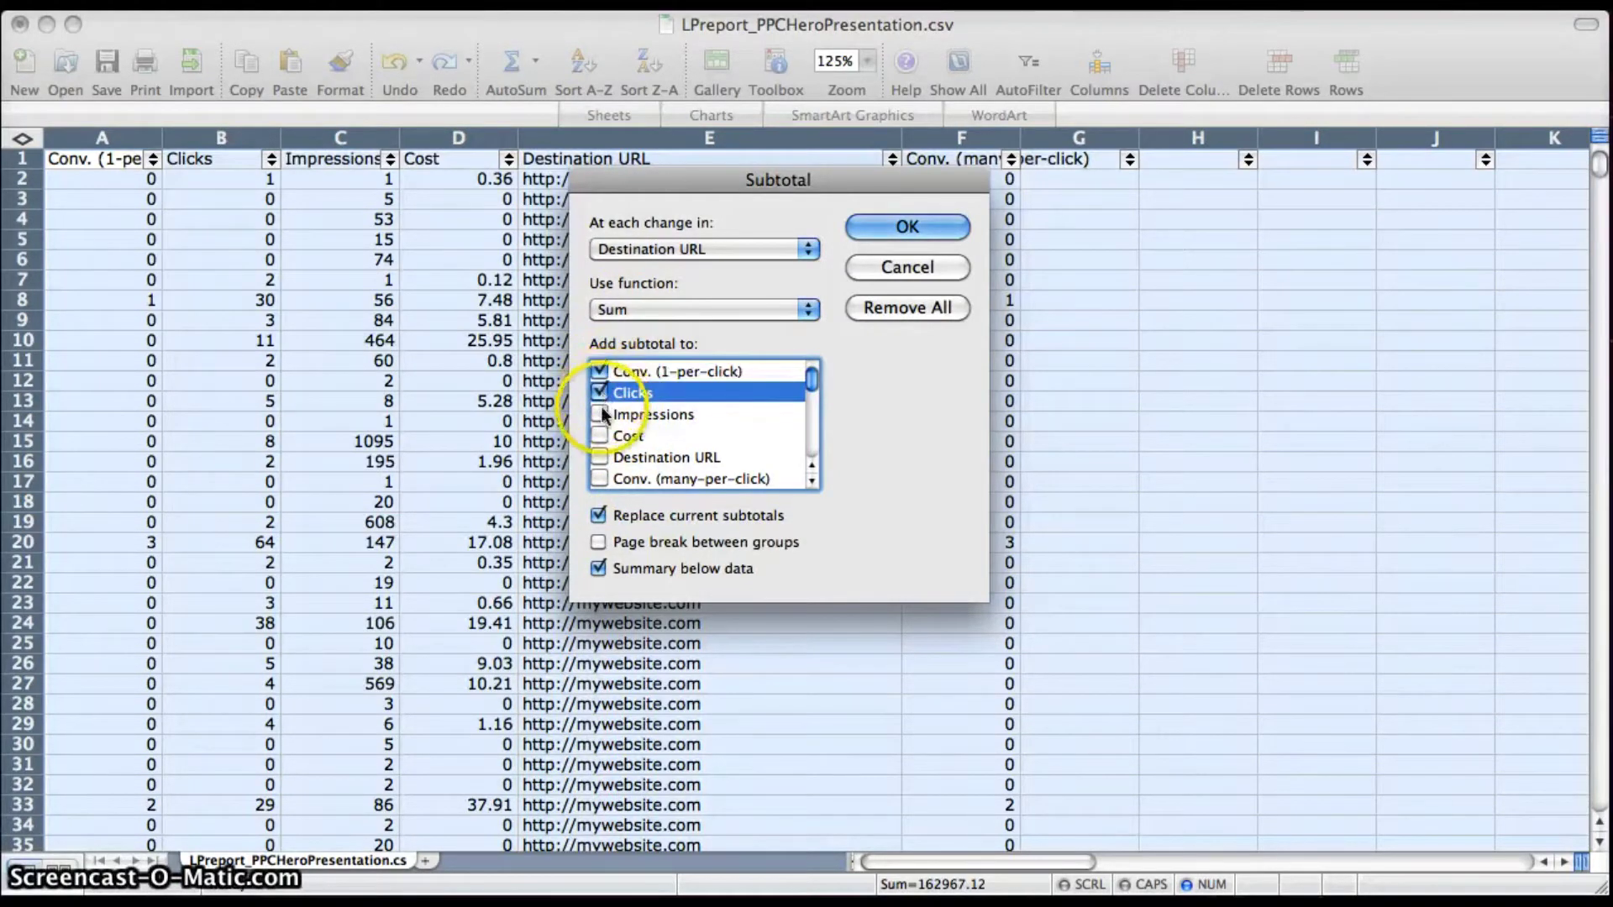
click(600, 412)
click(601, 436)
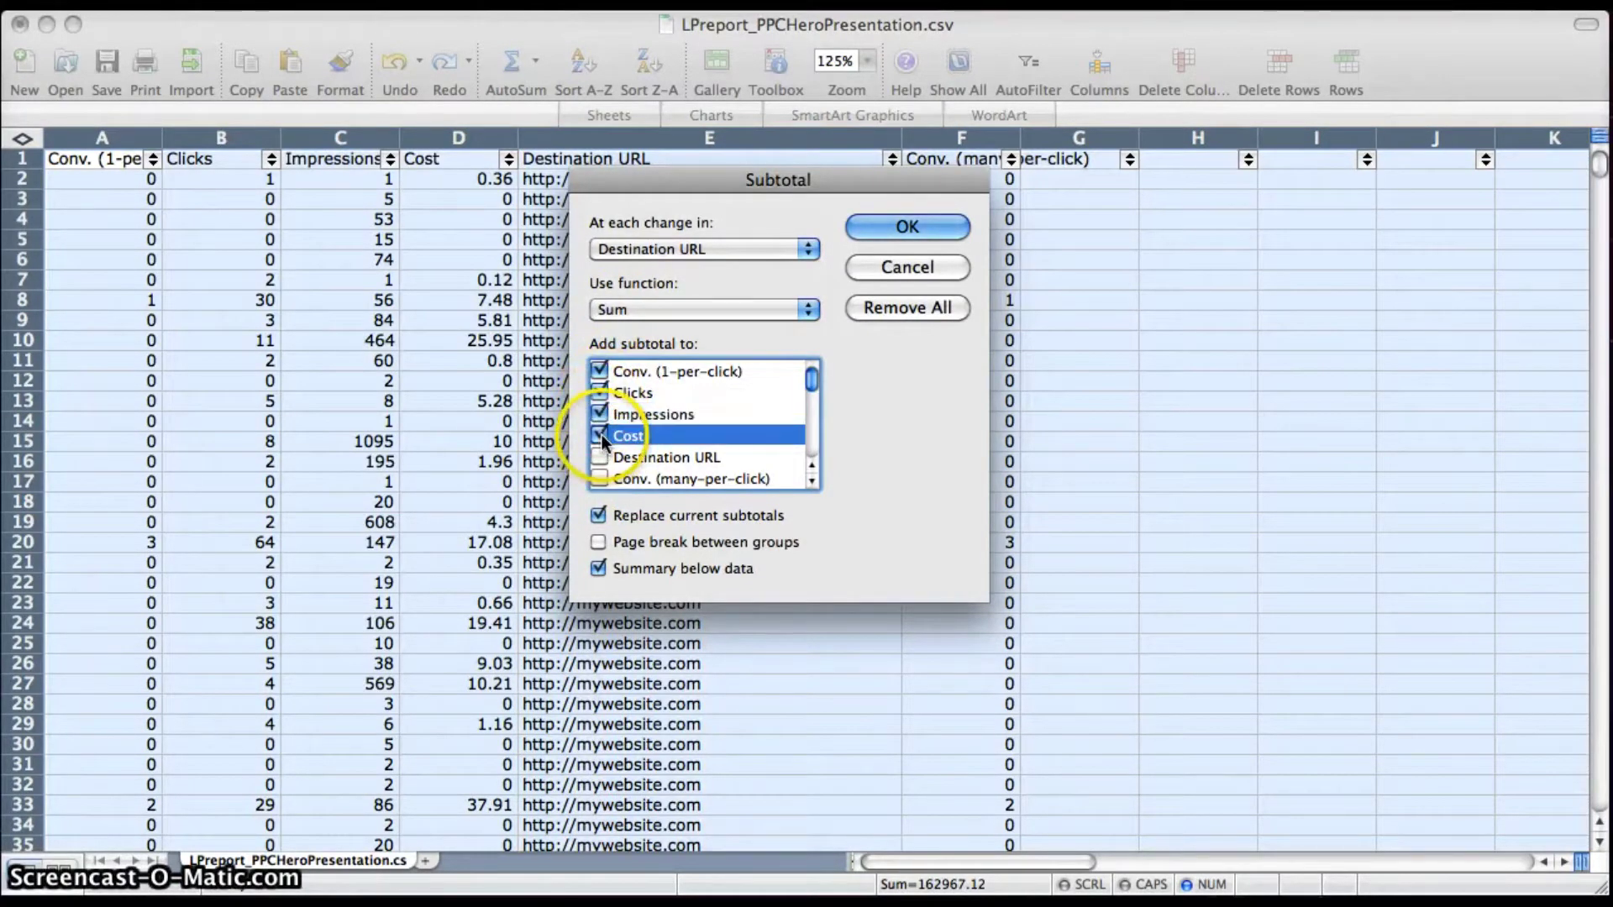
click(600, 478)
scroll(658, 429, down, 1)
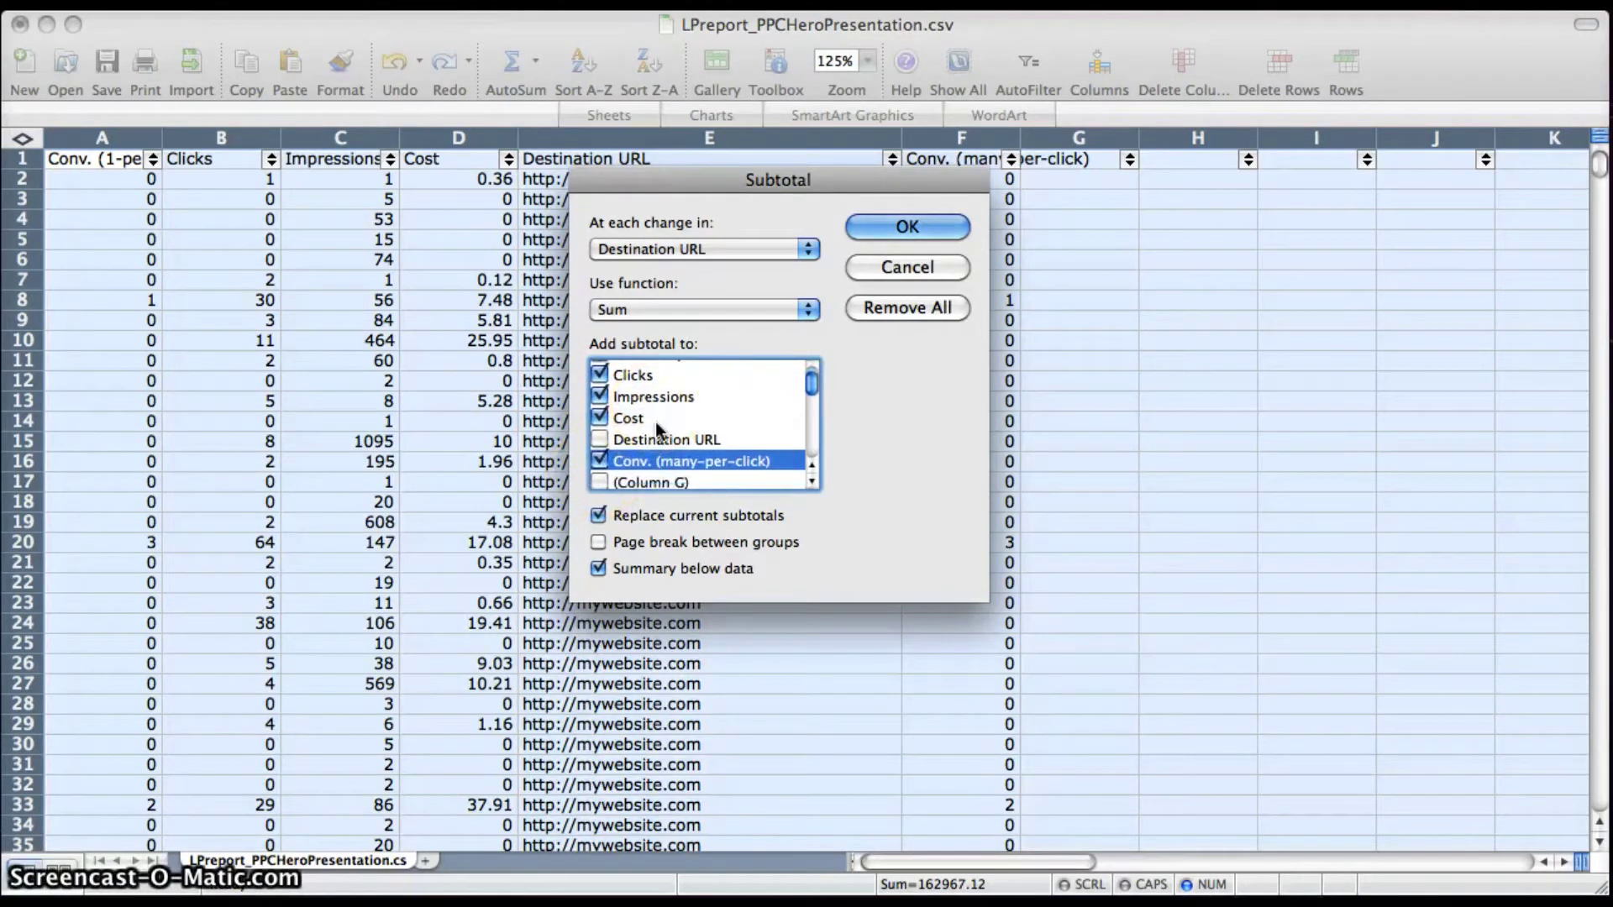
scroll(658, 429, up, 1)
click(934, 510)
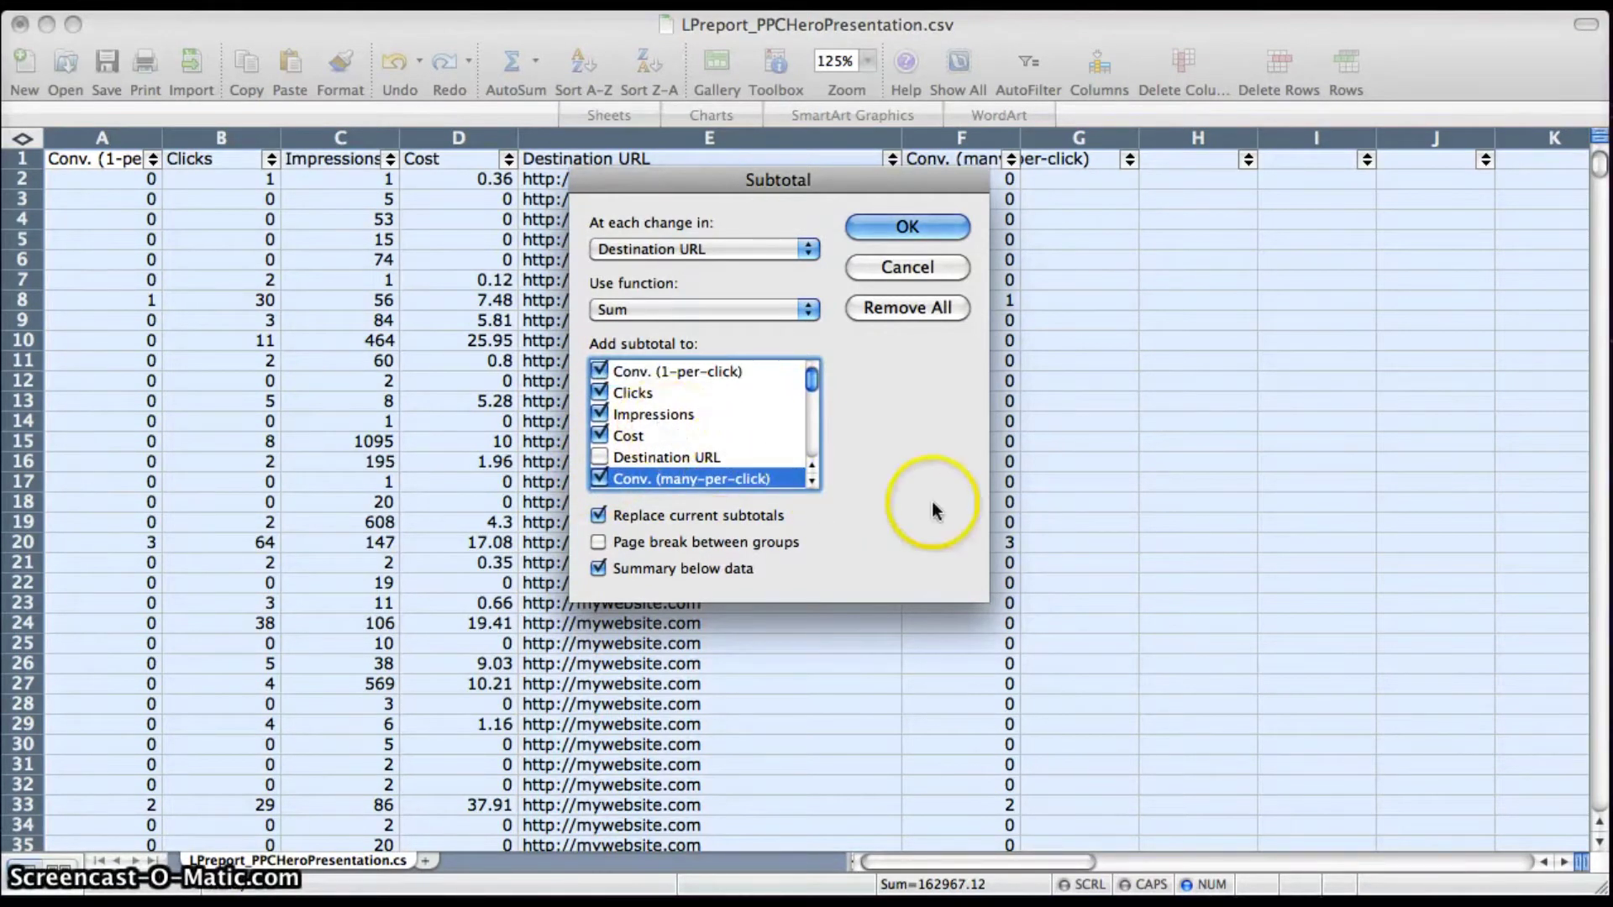
click(924, 224)
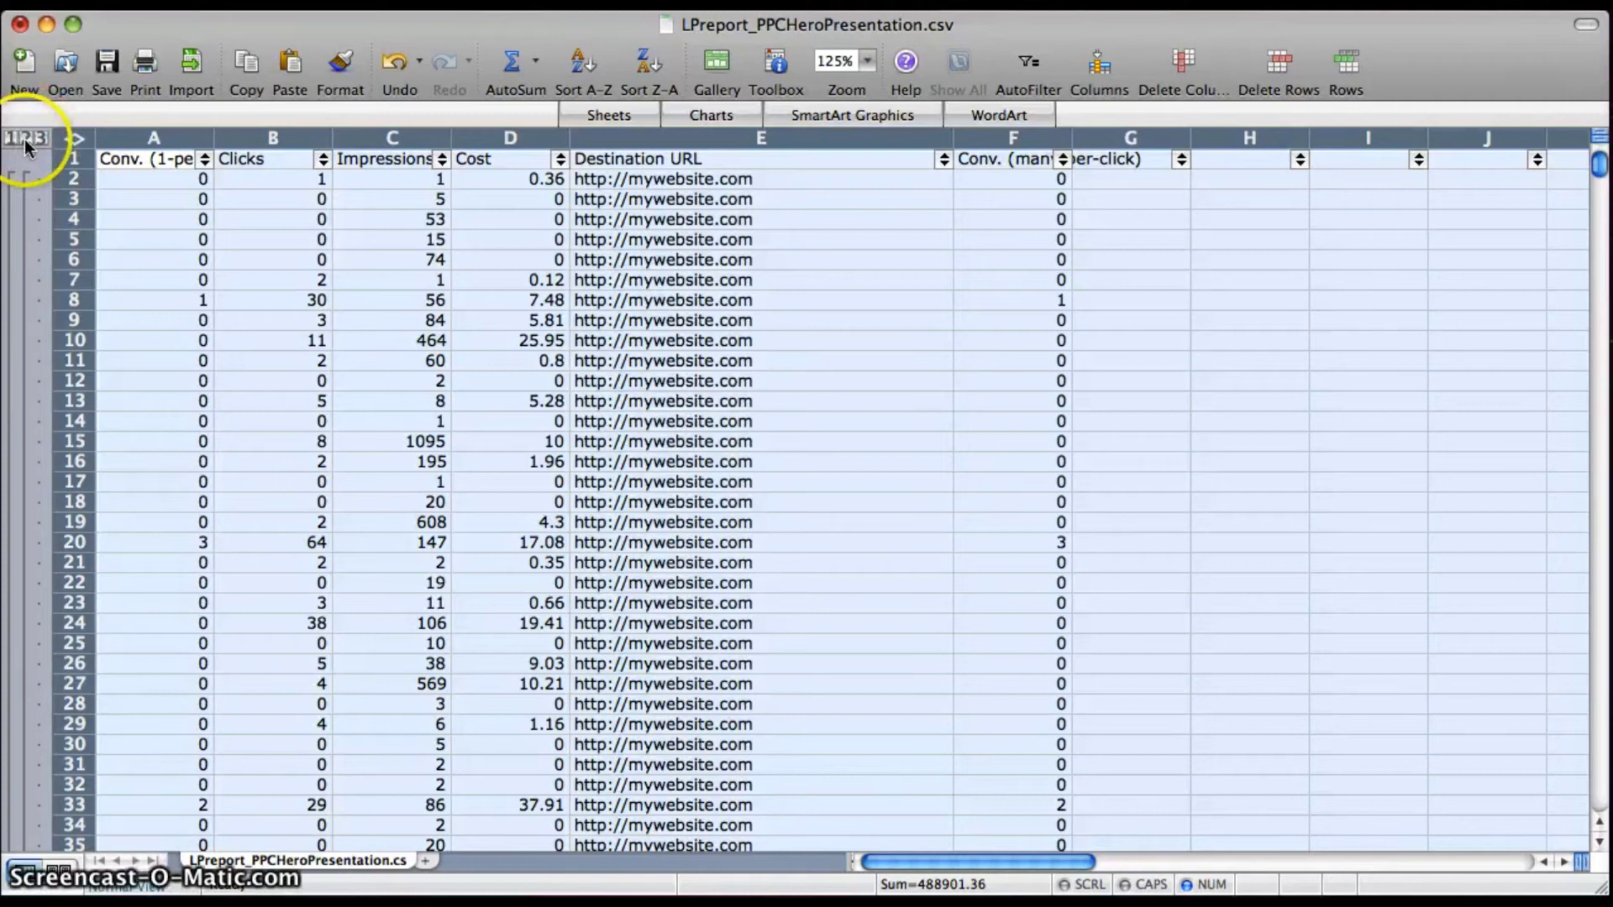
- Collapse to outline level 2 showing the five URL totals and Grand Total, and open Go To
click(23, 139)
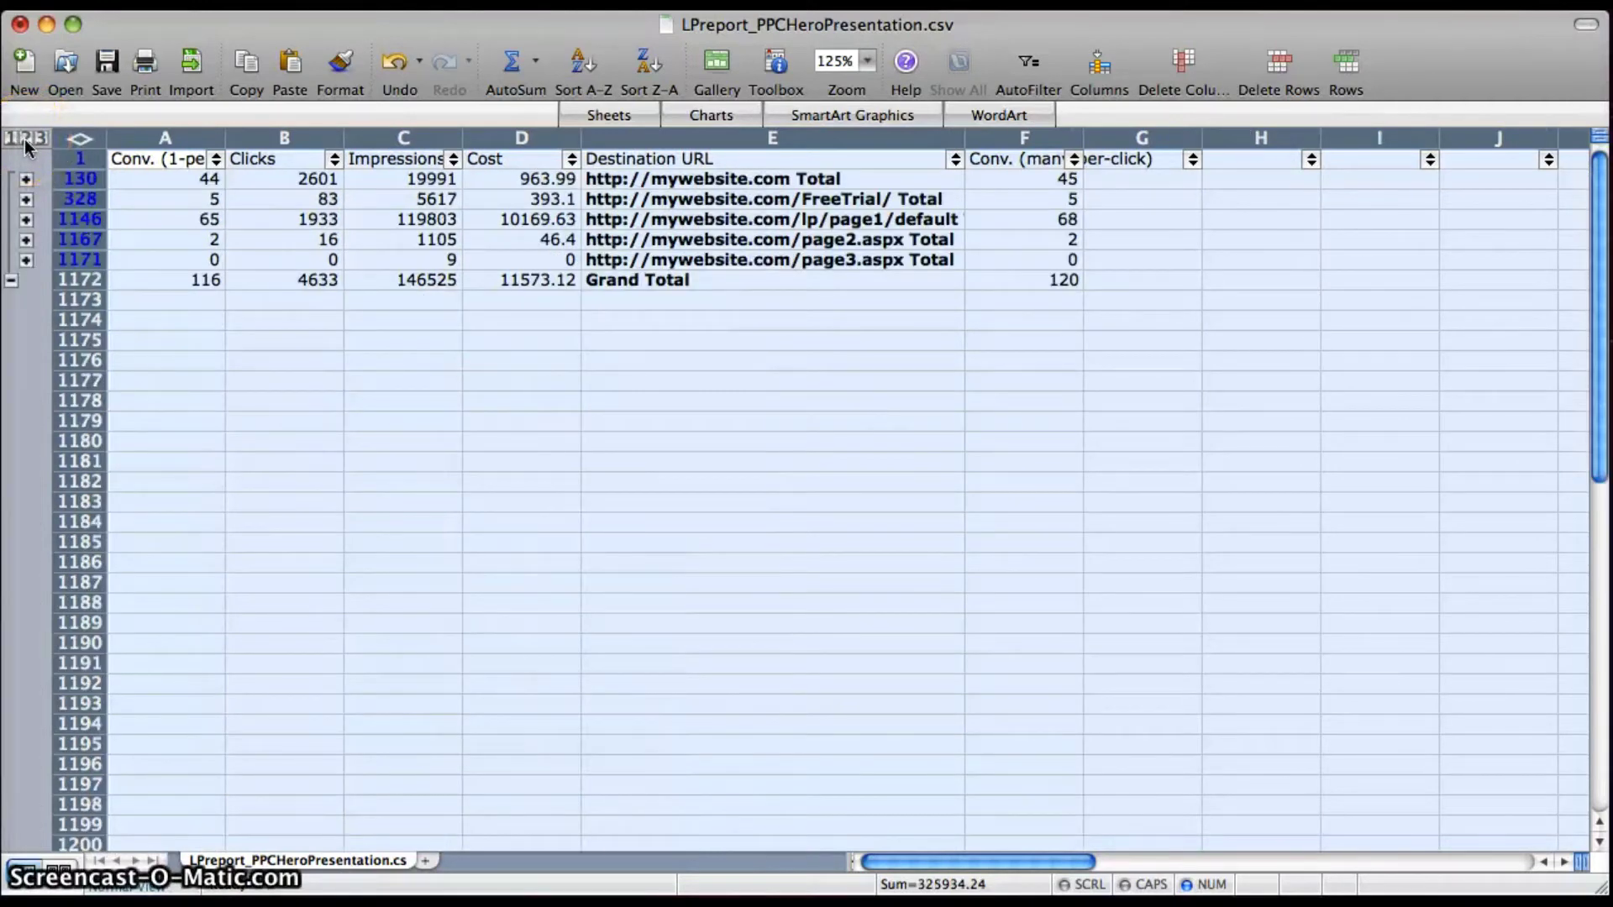
click(23, 139)
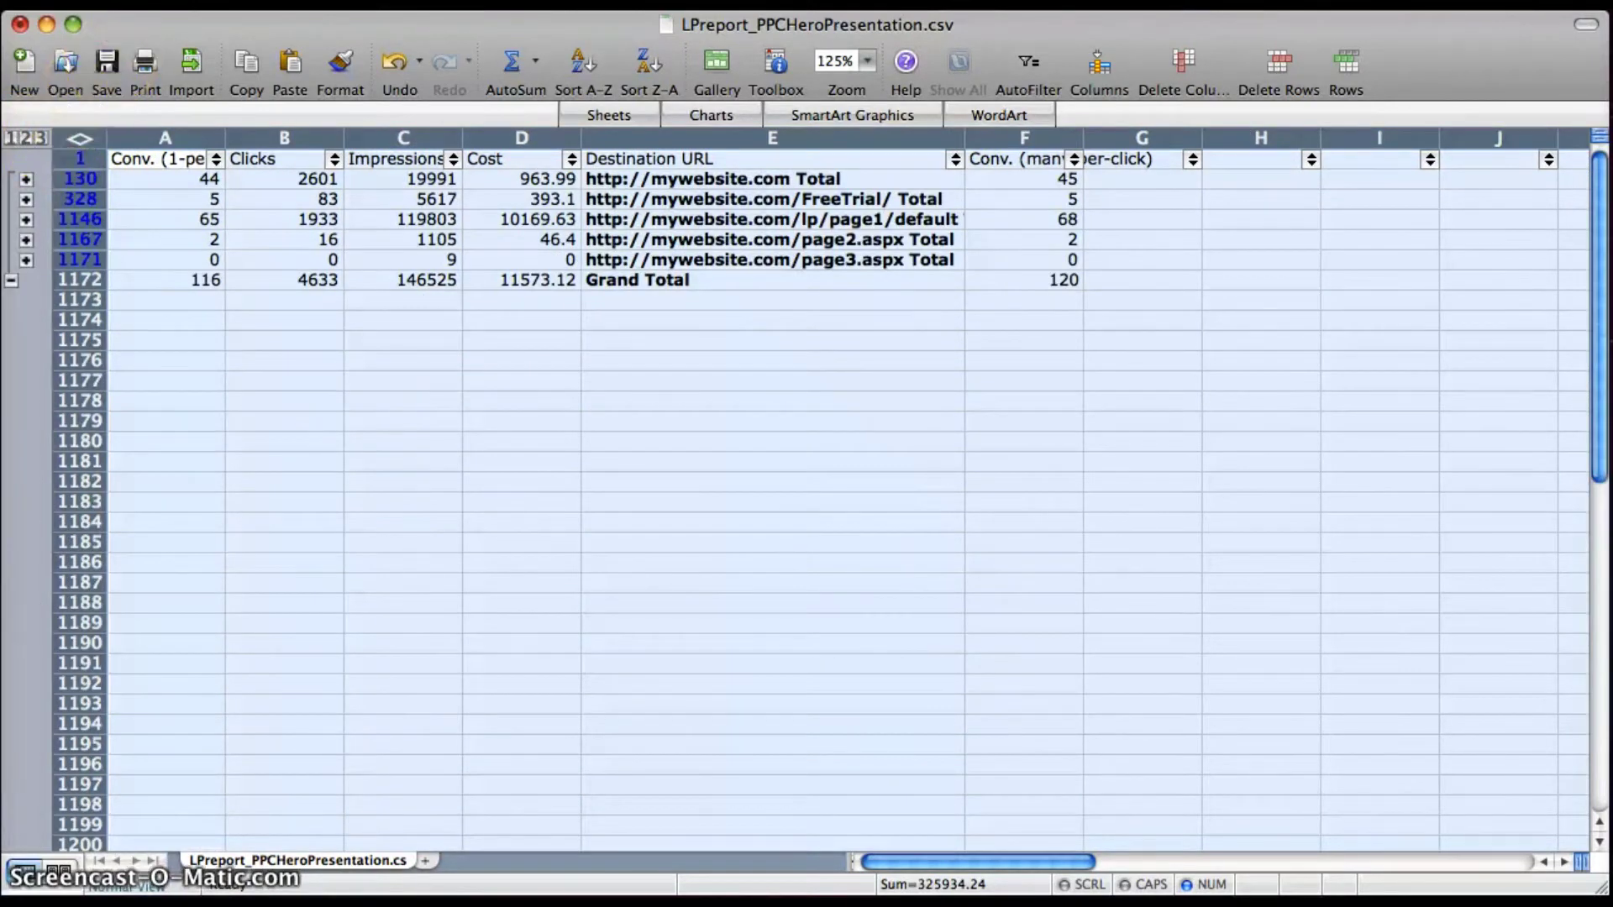
drag(197, 2, 306, 457)
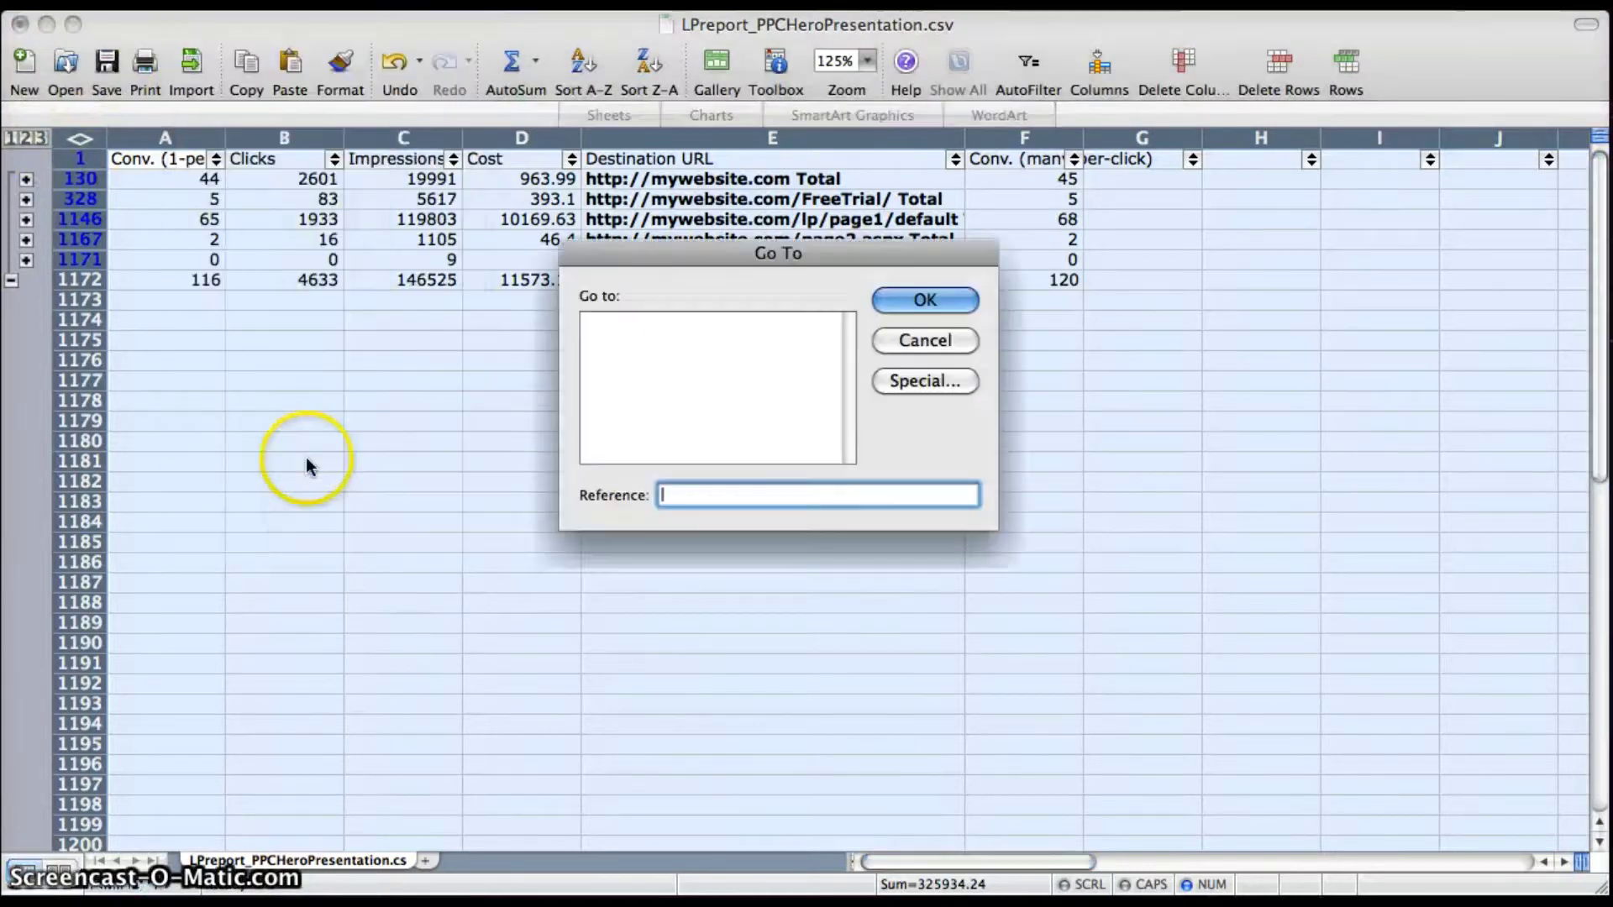
- Select visible cells only through Go To Special and copy the subtotal and Grand Total rows
click(925, 381)
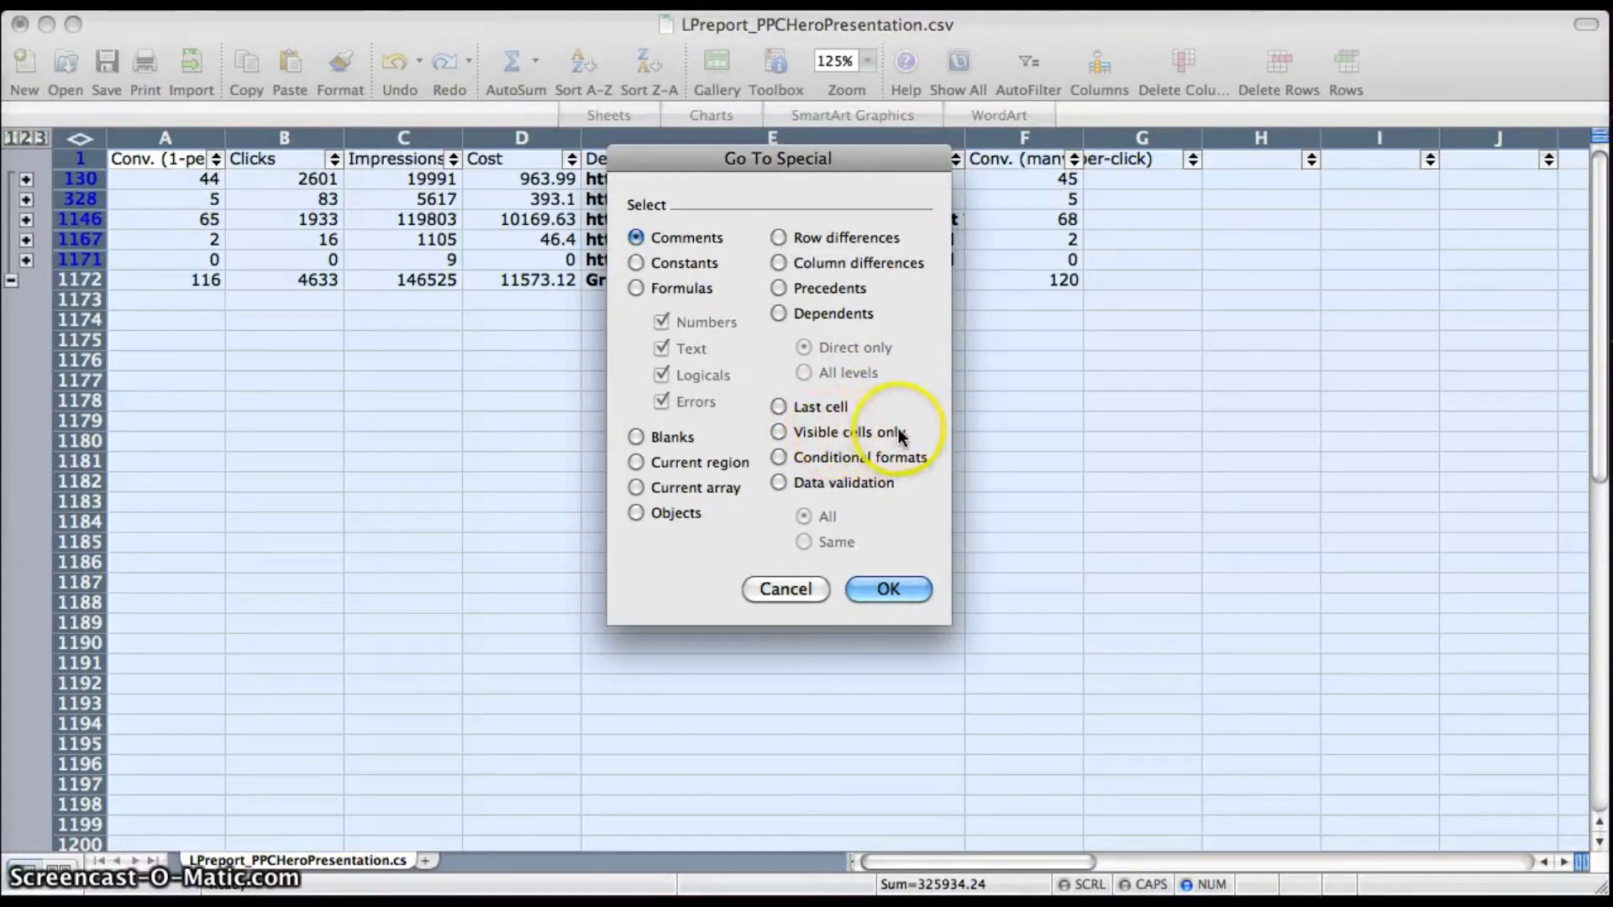
click(780, 432)
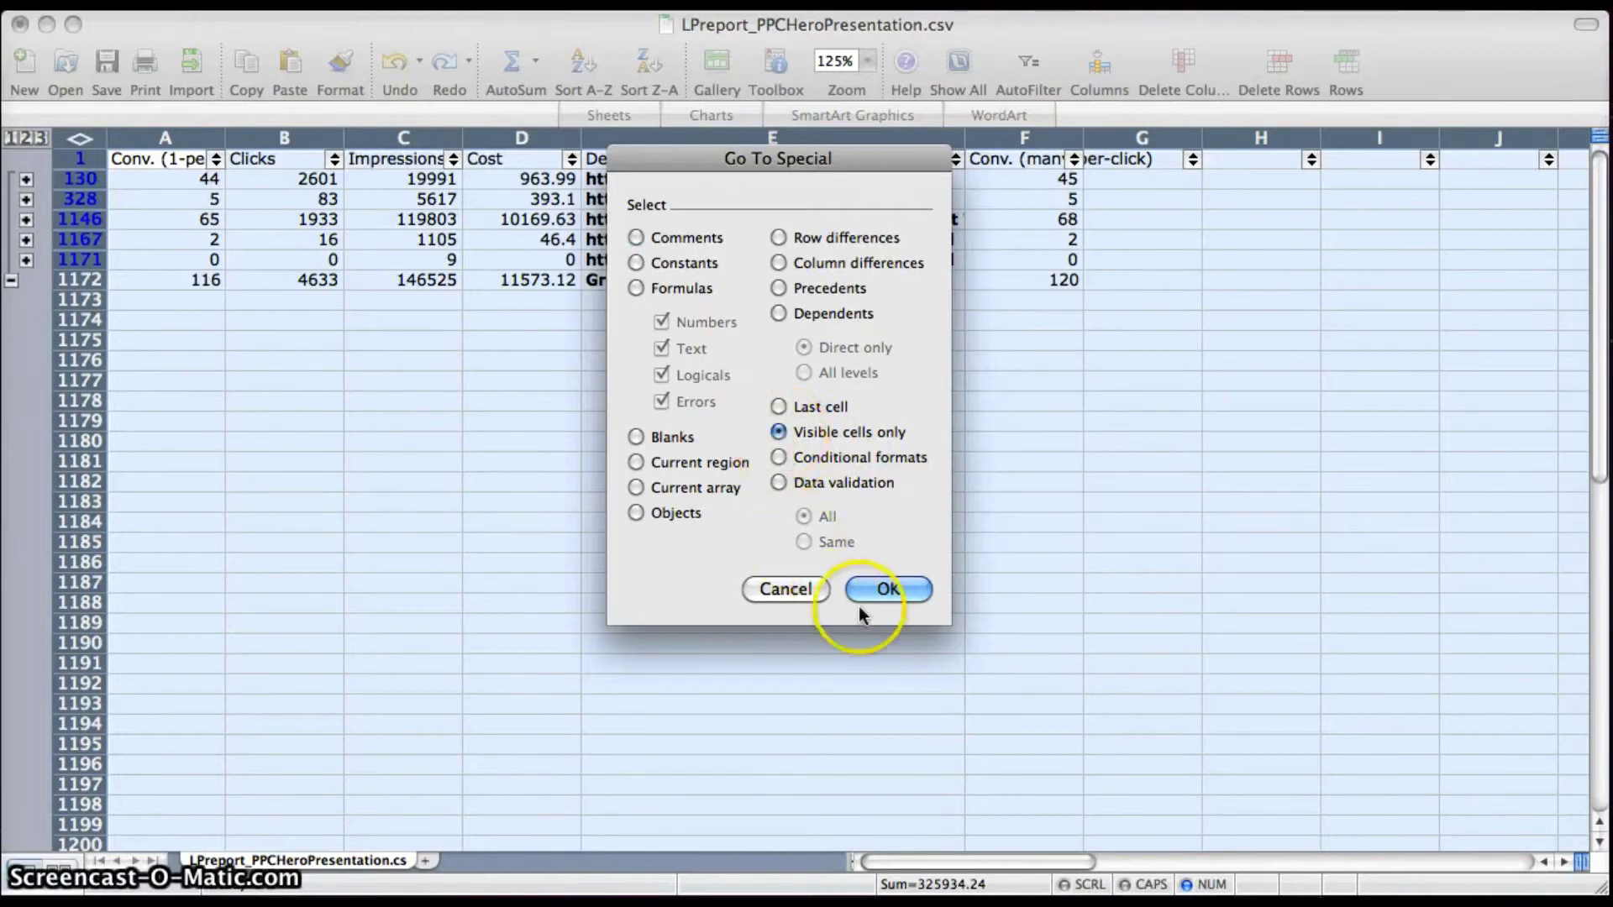
click(890, 589)
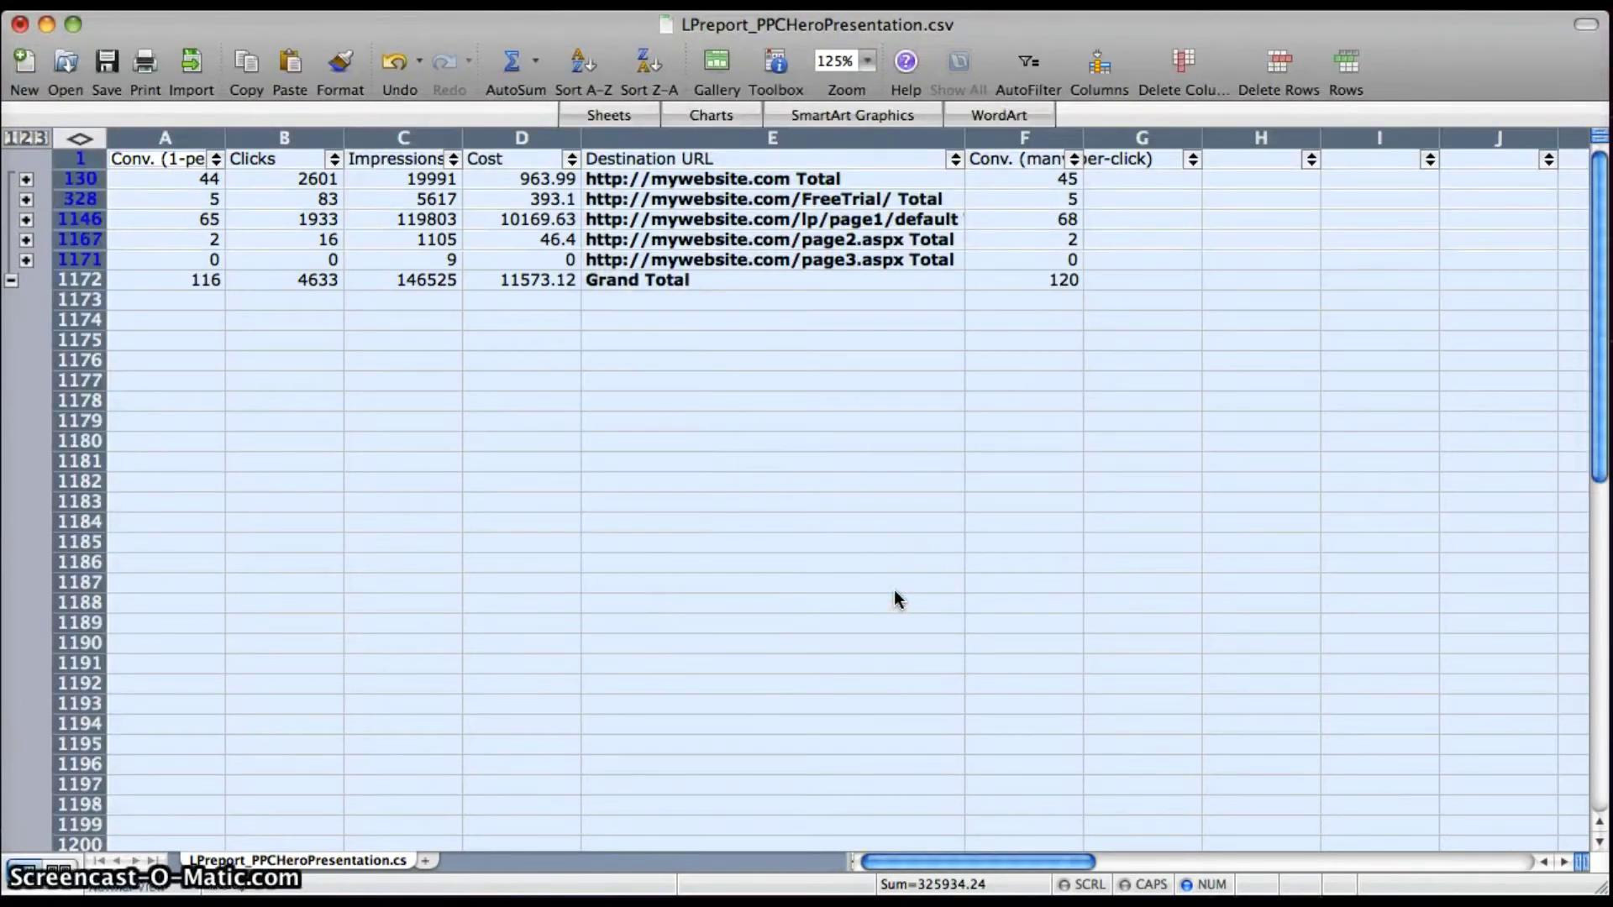
click(246, 67)
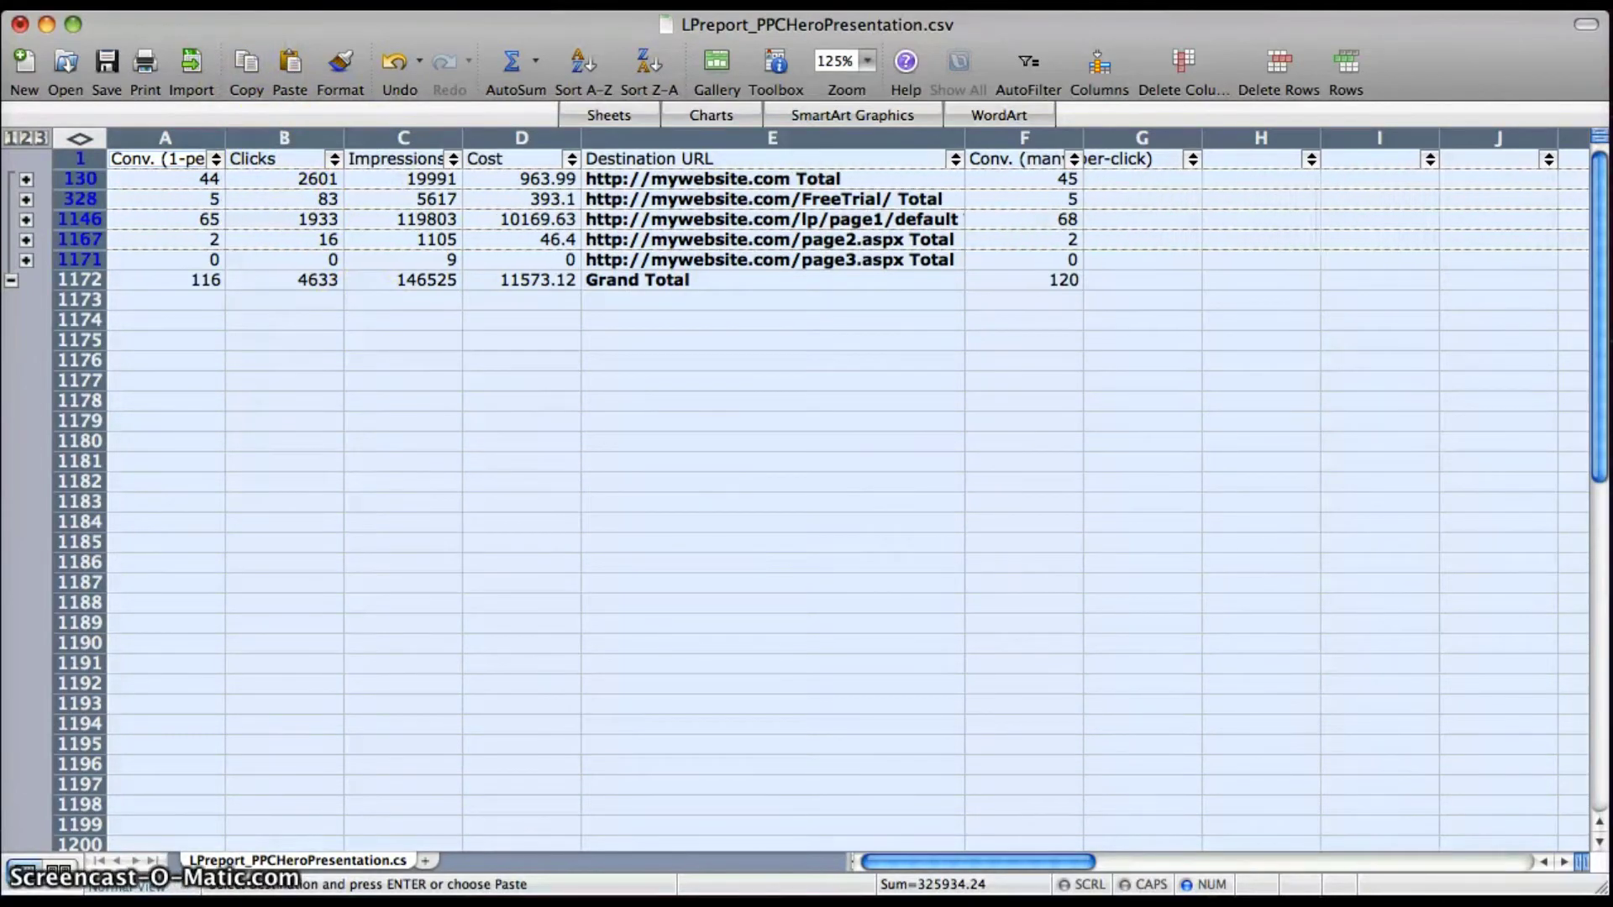
click(163, 2)
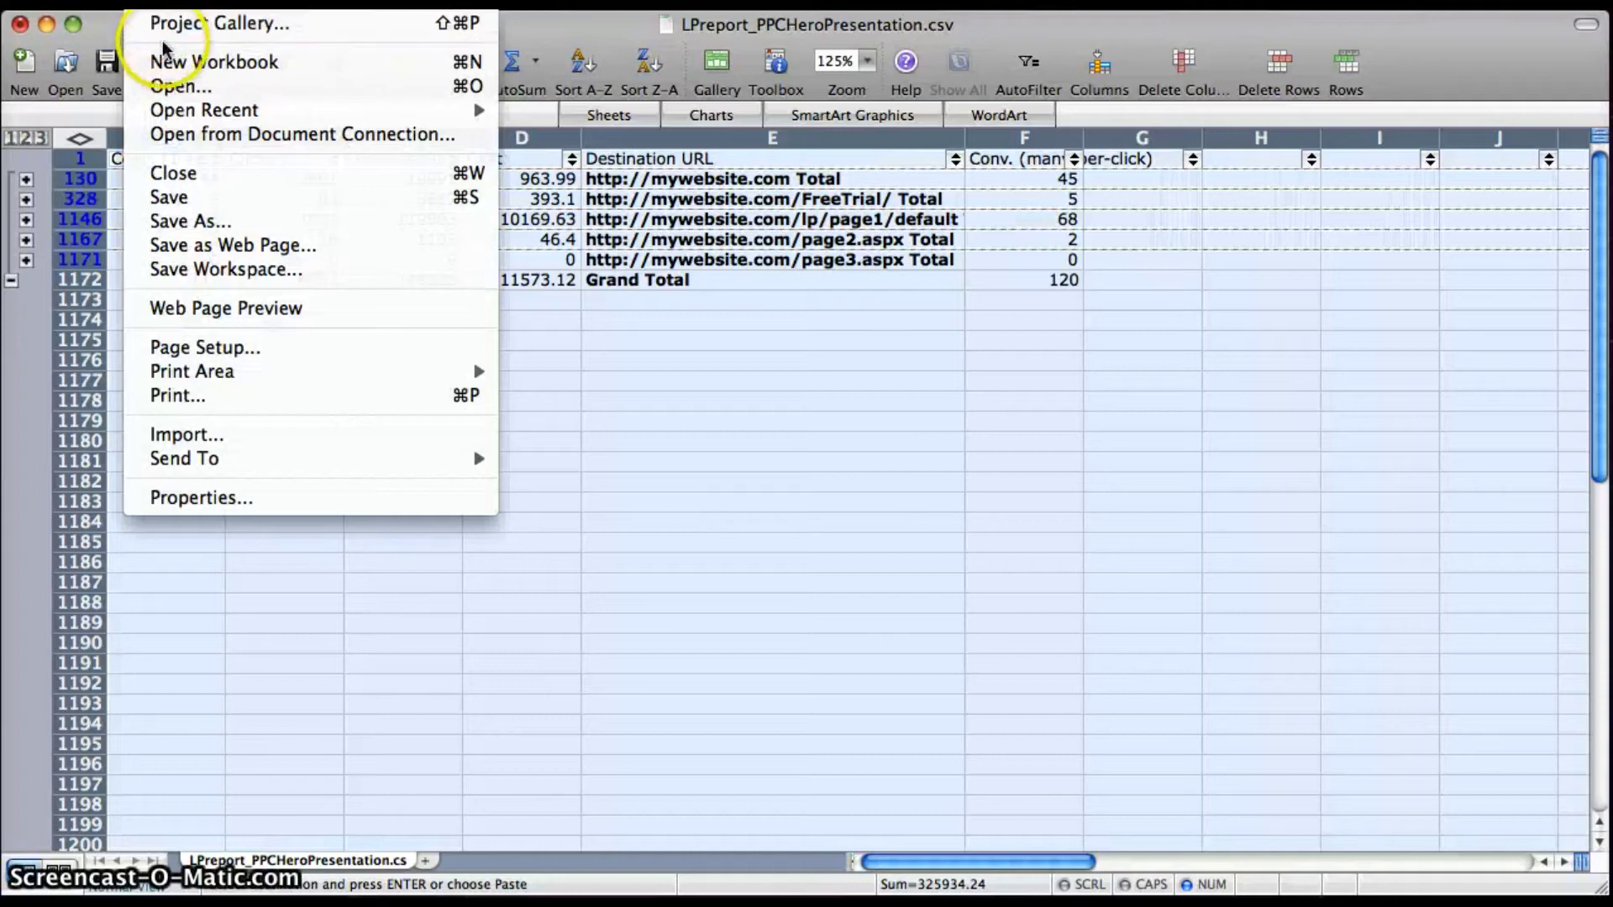
- Create new workbook Workbook4, paste the subtotal rows into A1, and switch to Normal view
click(170, 60)
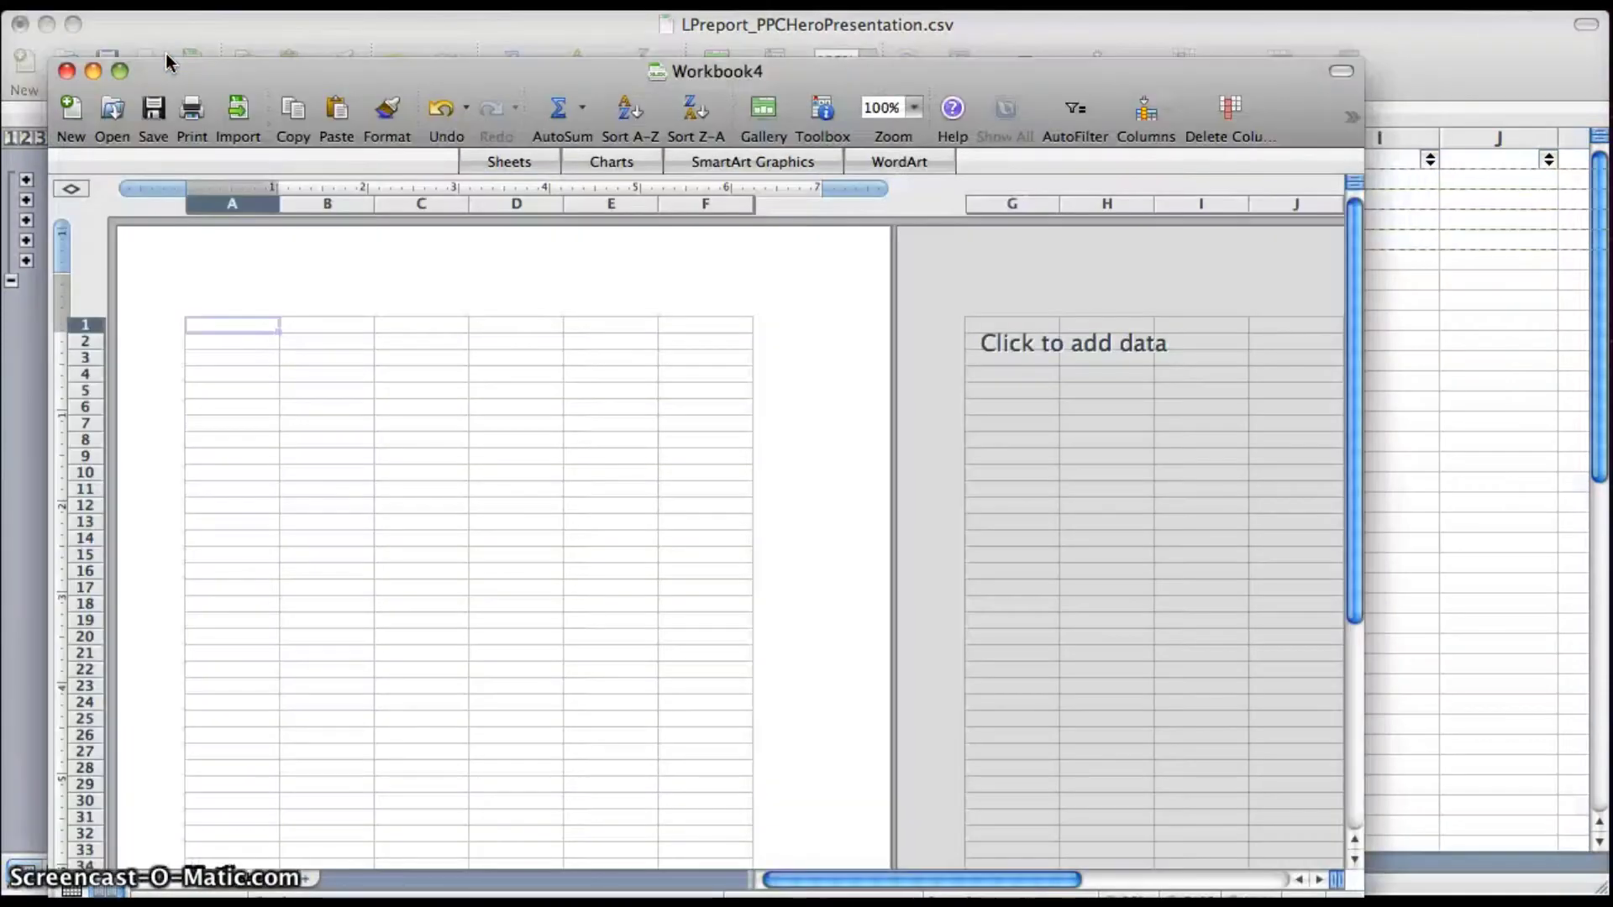
click(344, 112)
click(396, 351)
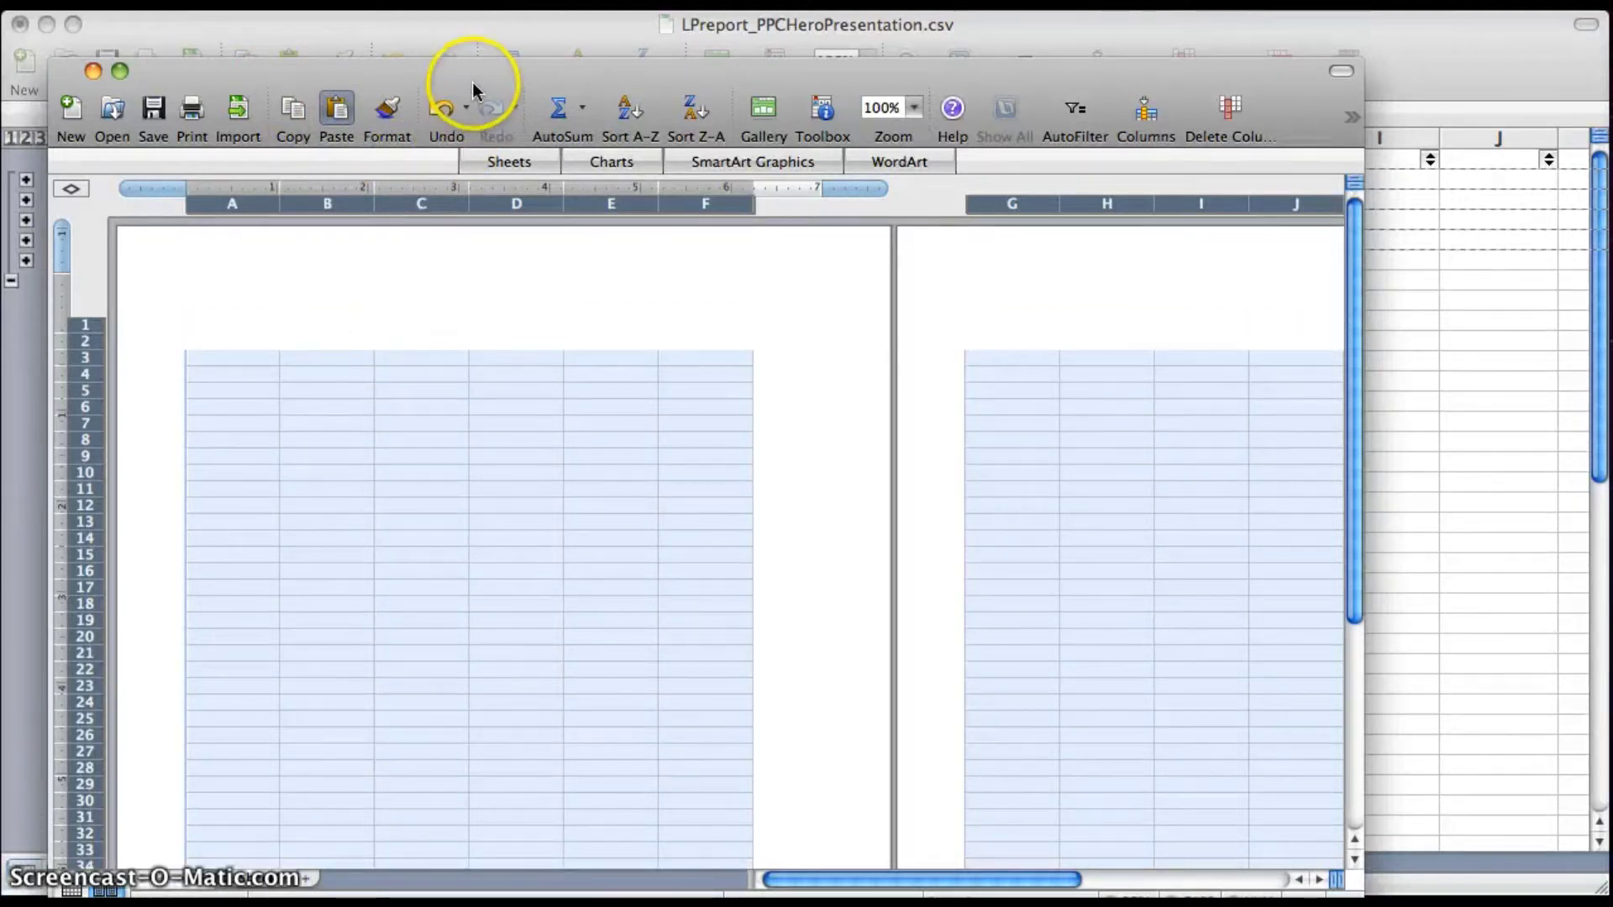
click(424, 280)
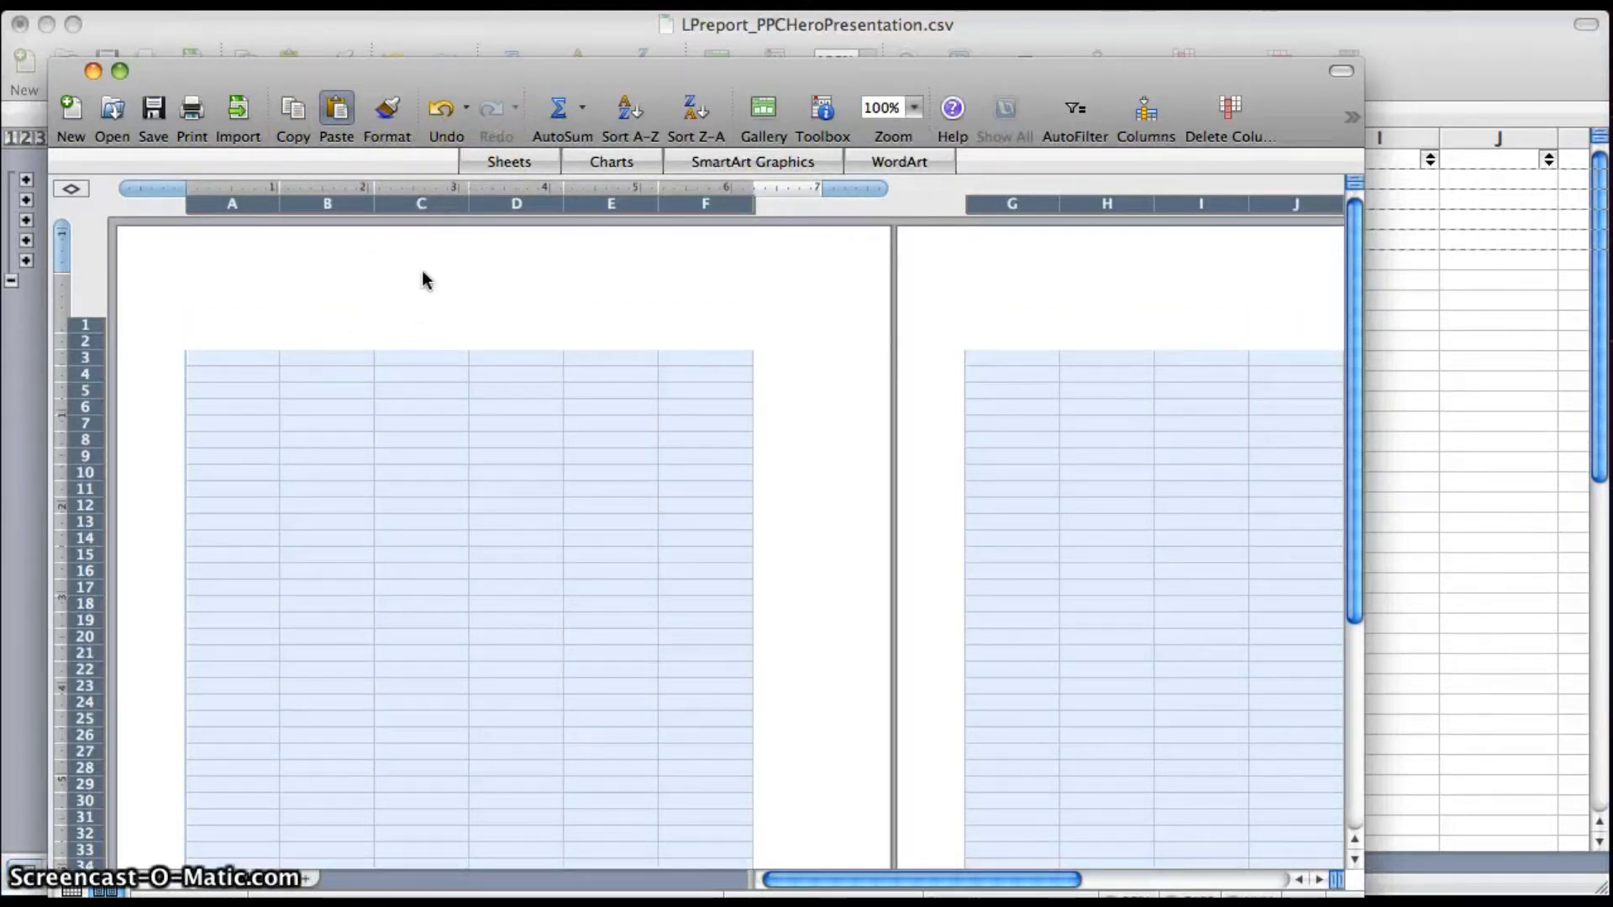
key(super+v)
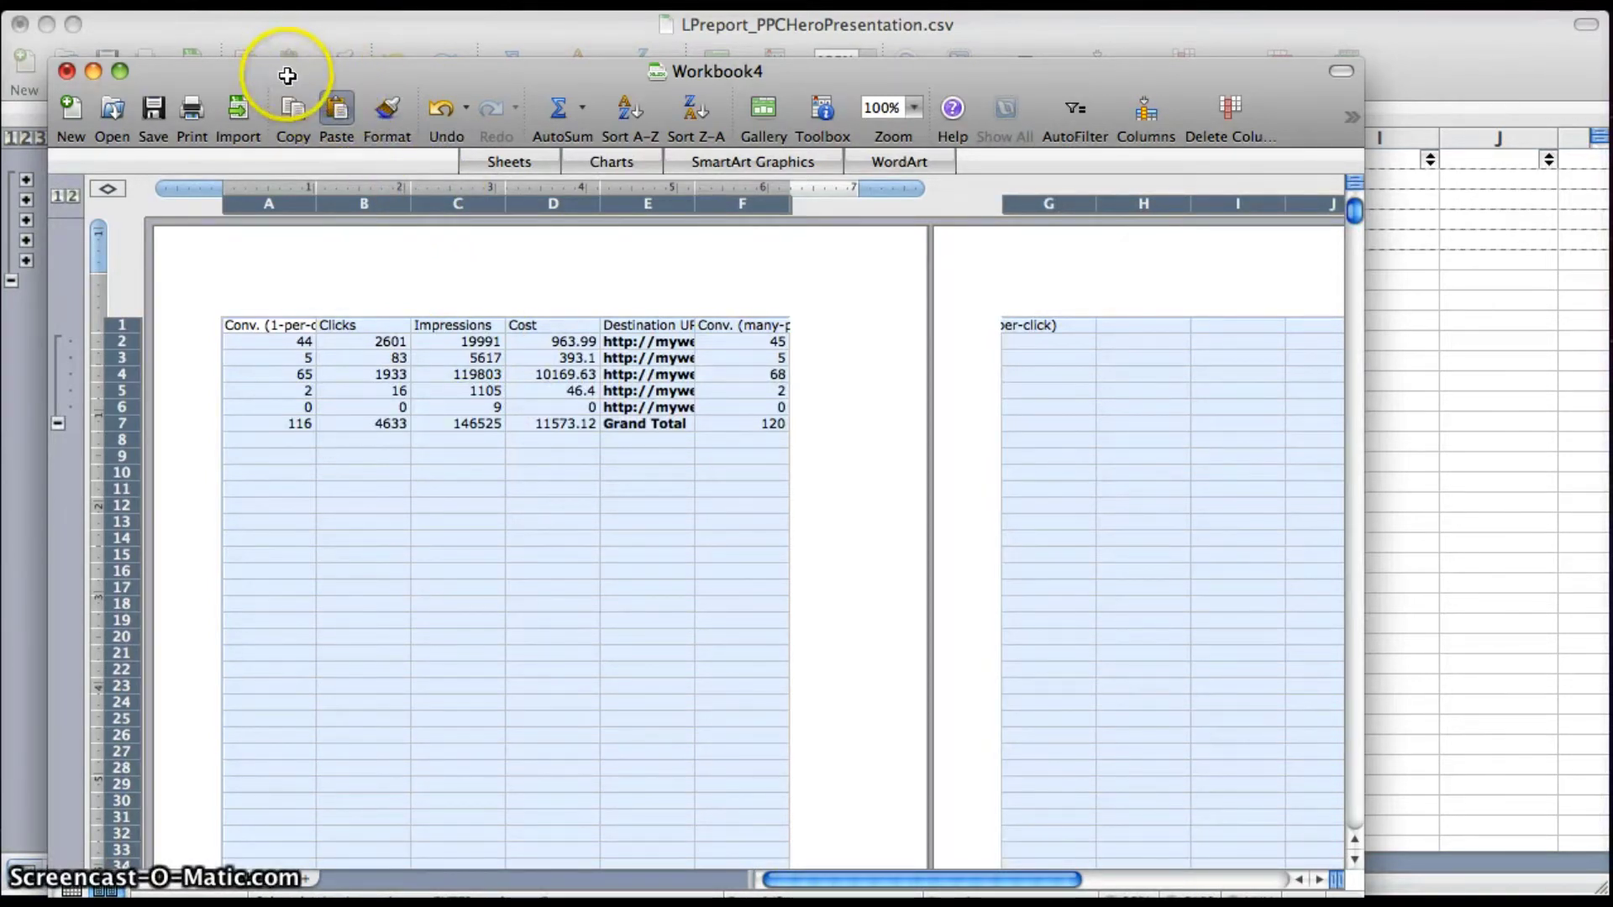
click(252, 2)
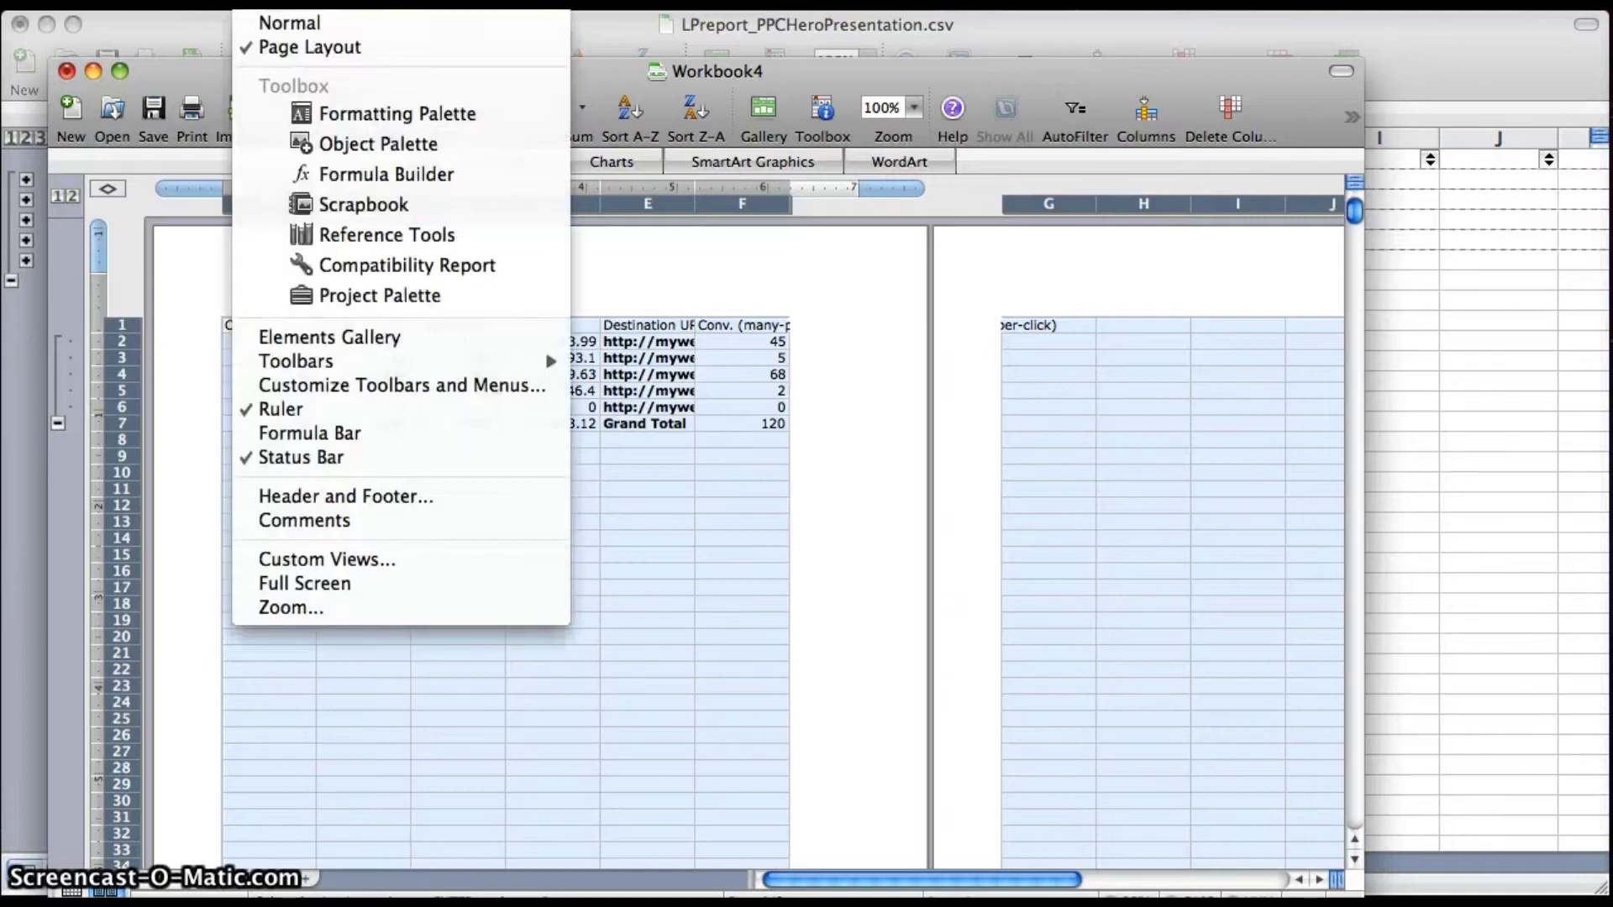
click(289, 17)
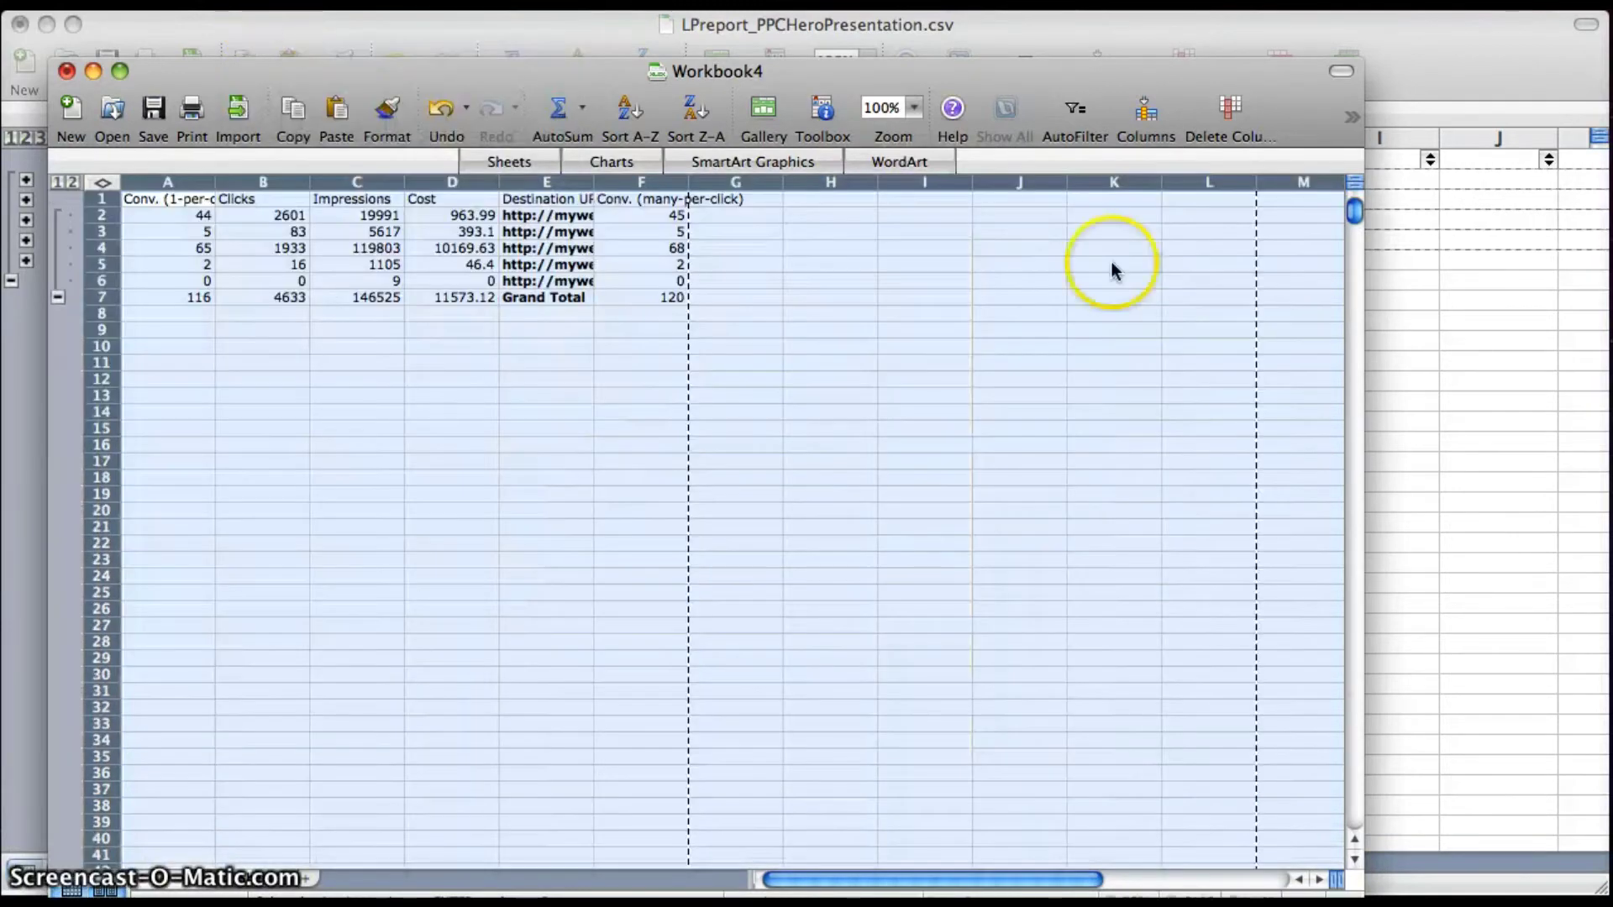
- Minimise the original CSV report window and make Workbook4 active
click(1416, 33)
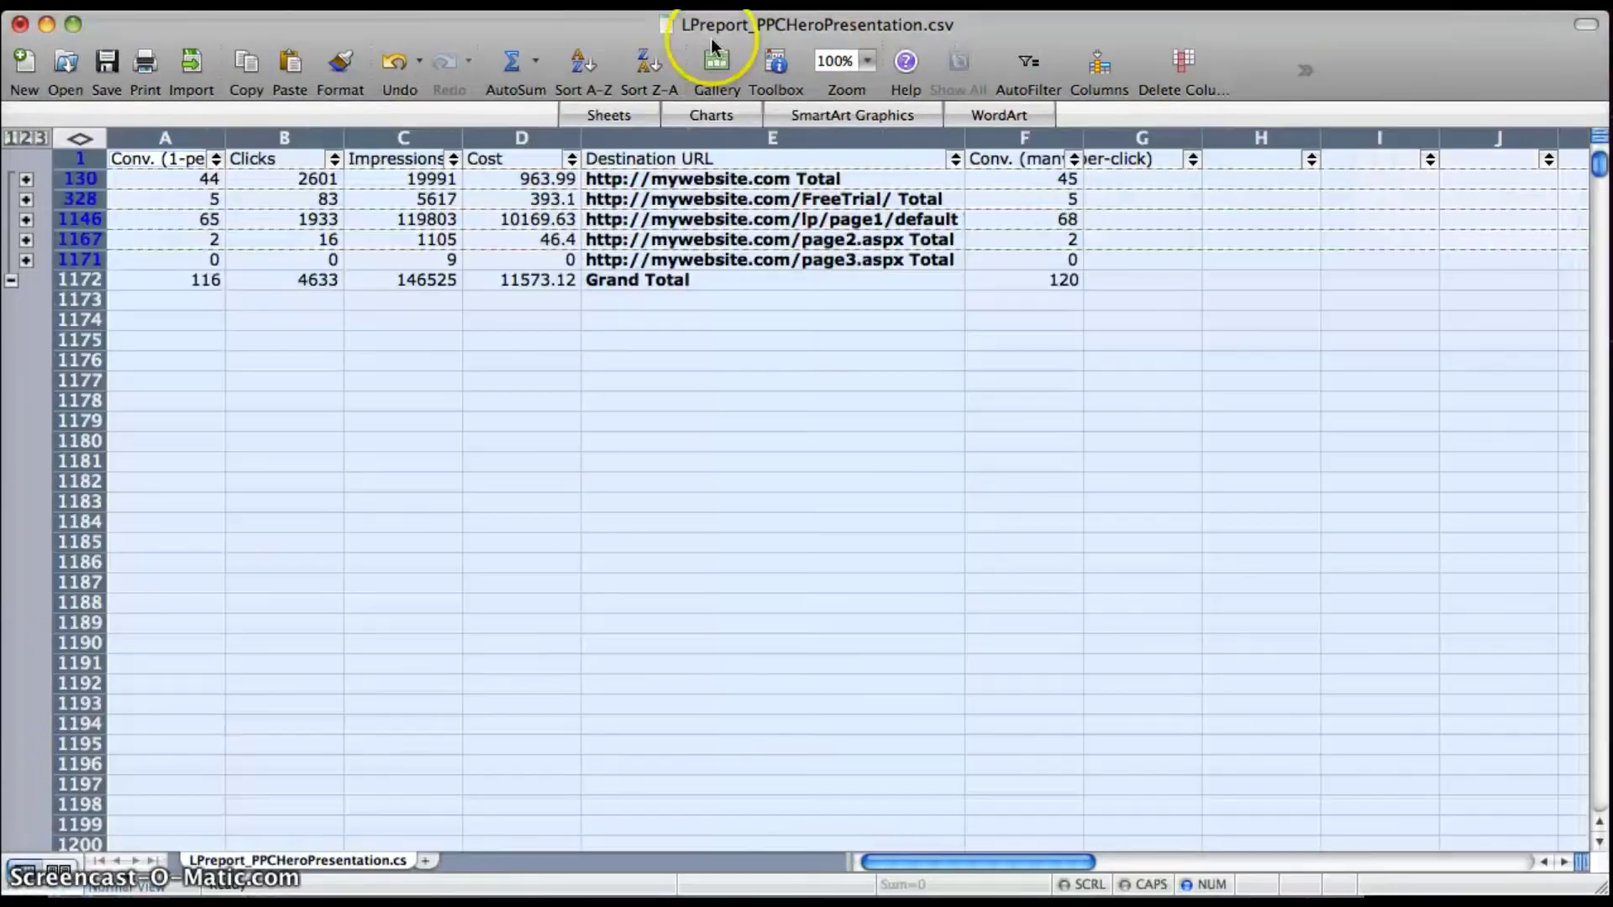
click(47, 23)
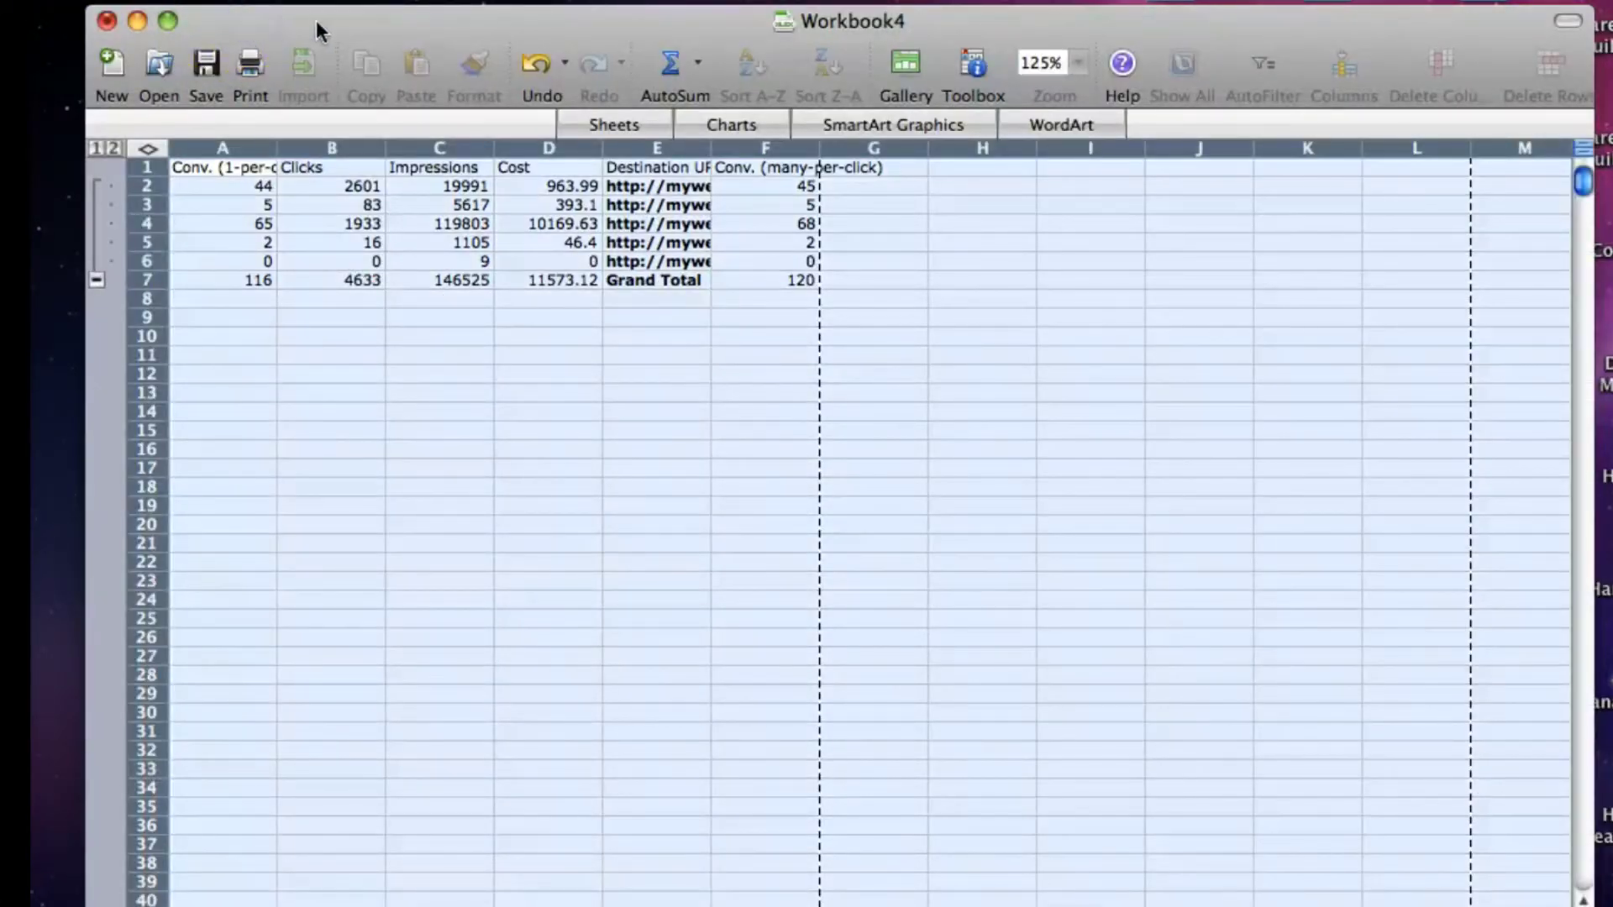
click(317, 24)
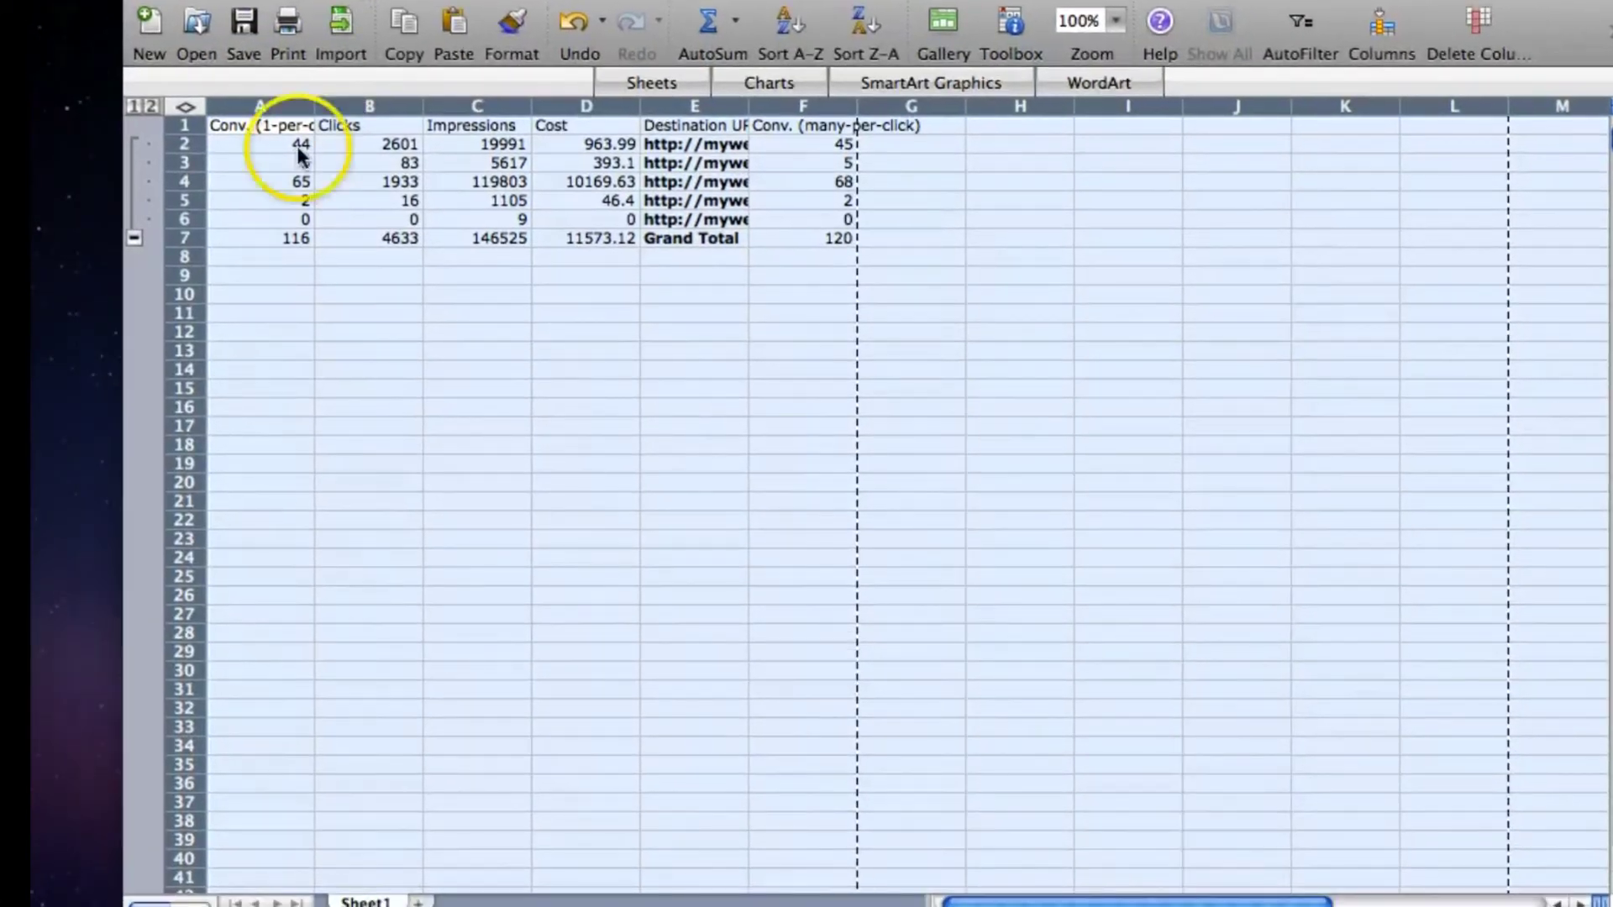
click(247, 154)
- Add filter arrows to Workbook4's header row, widen column E to fit URLs, and insert a blank column A
click(191, 126)
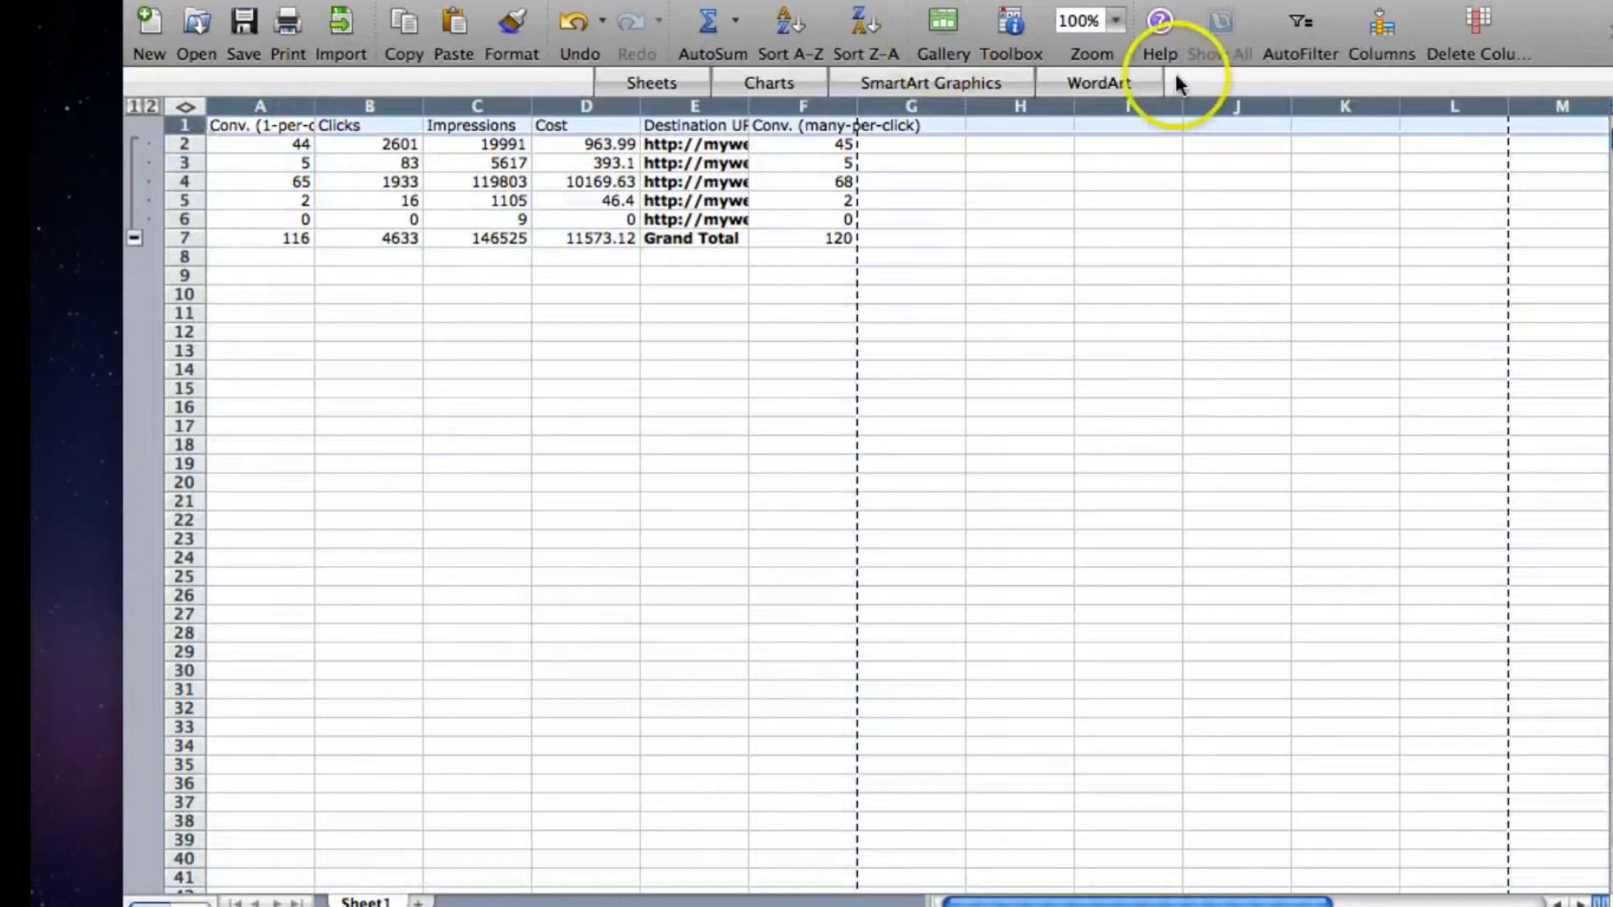
click(1302, 23)
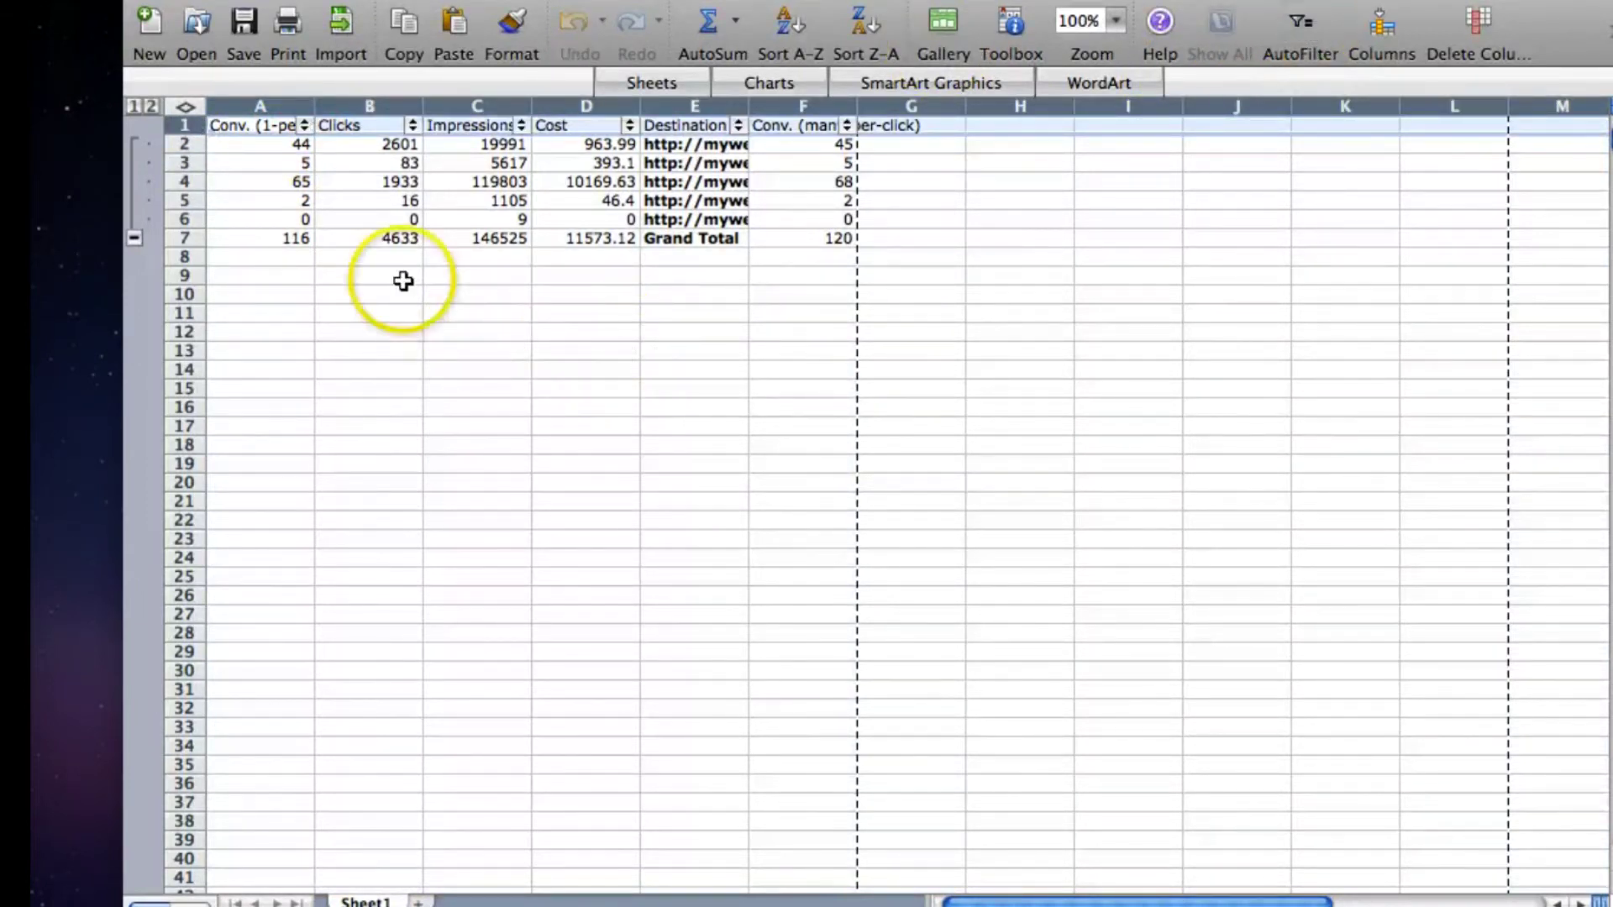
double_click(748, 106)
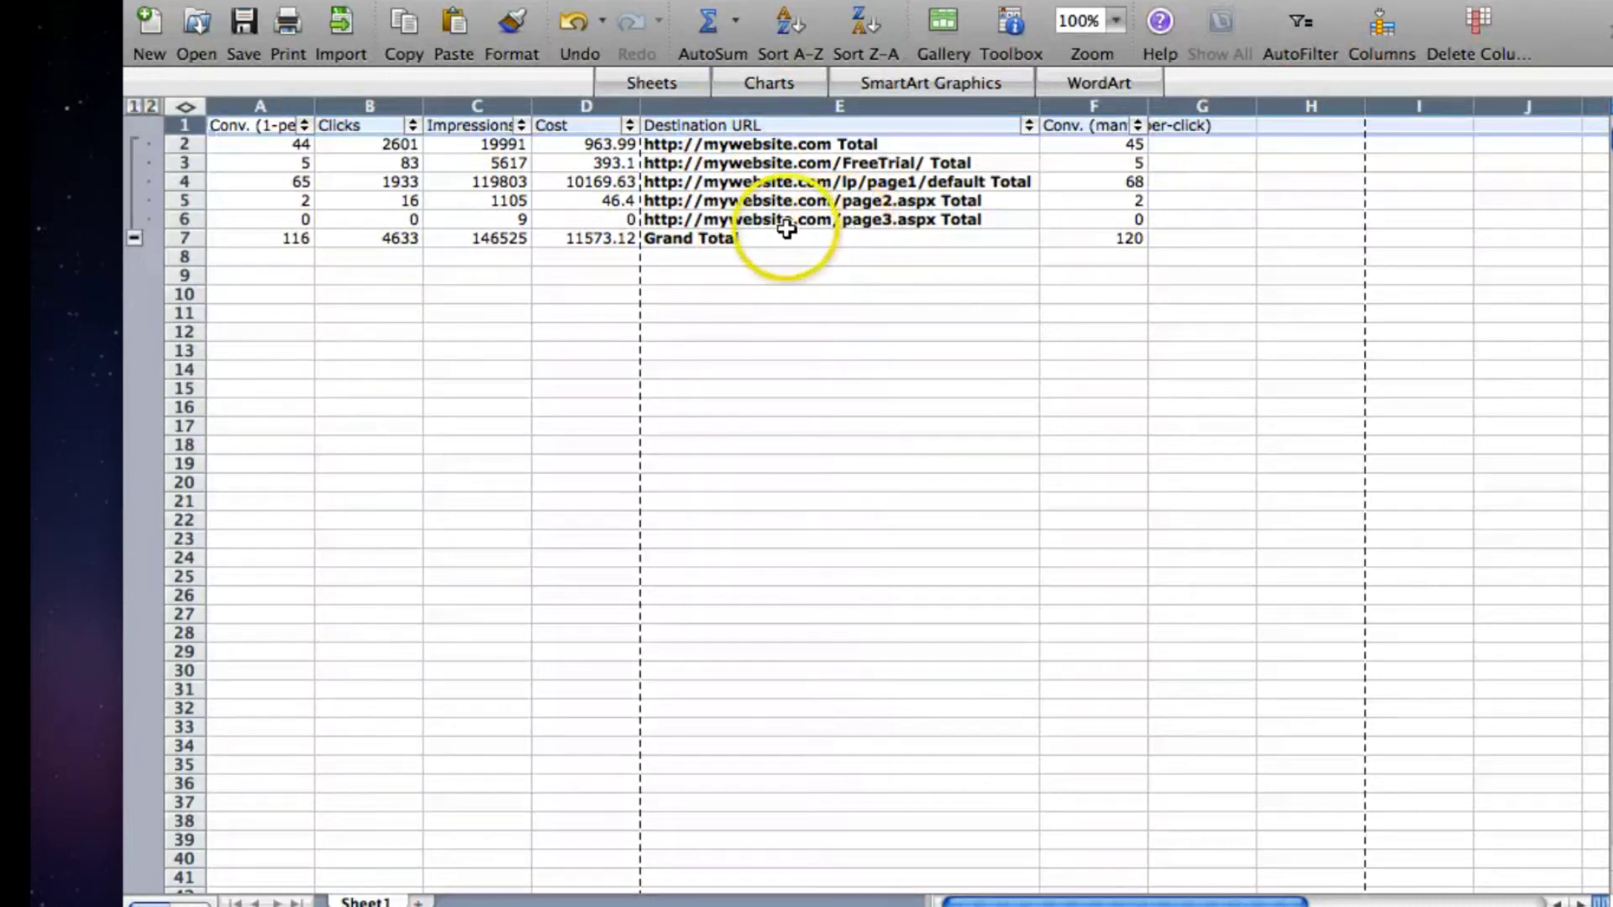
click(286, 106)
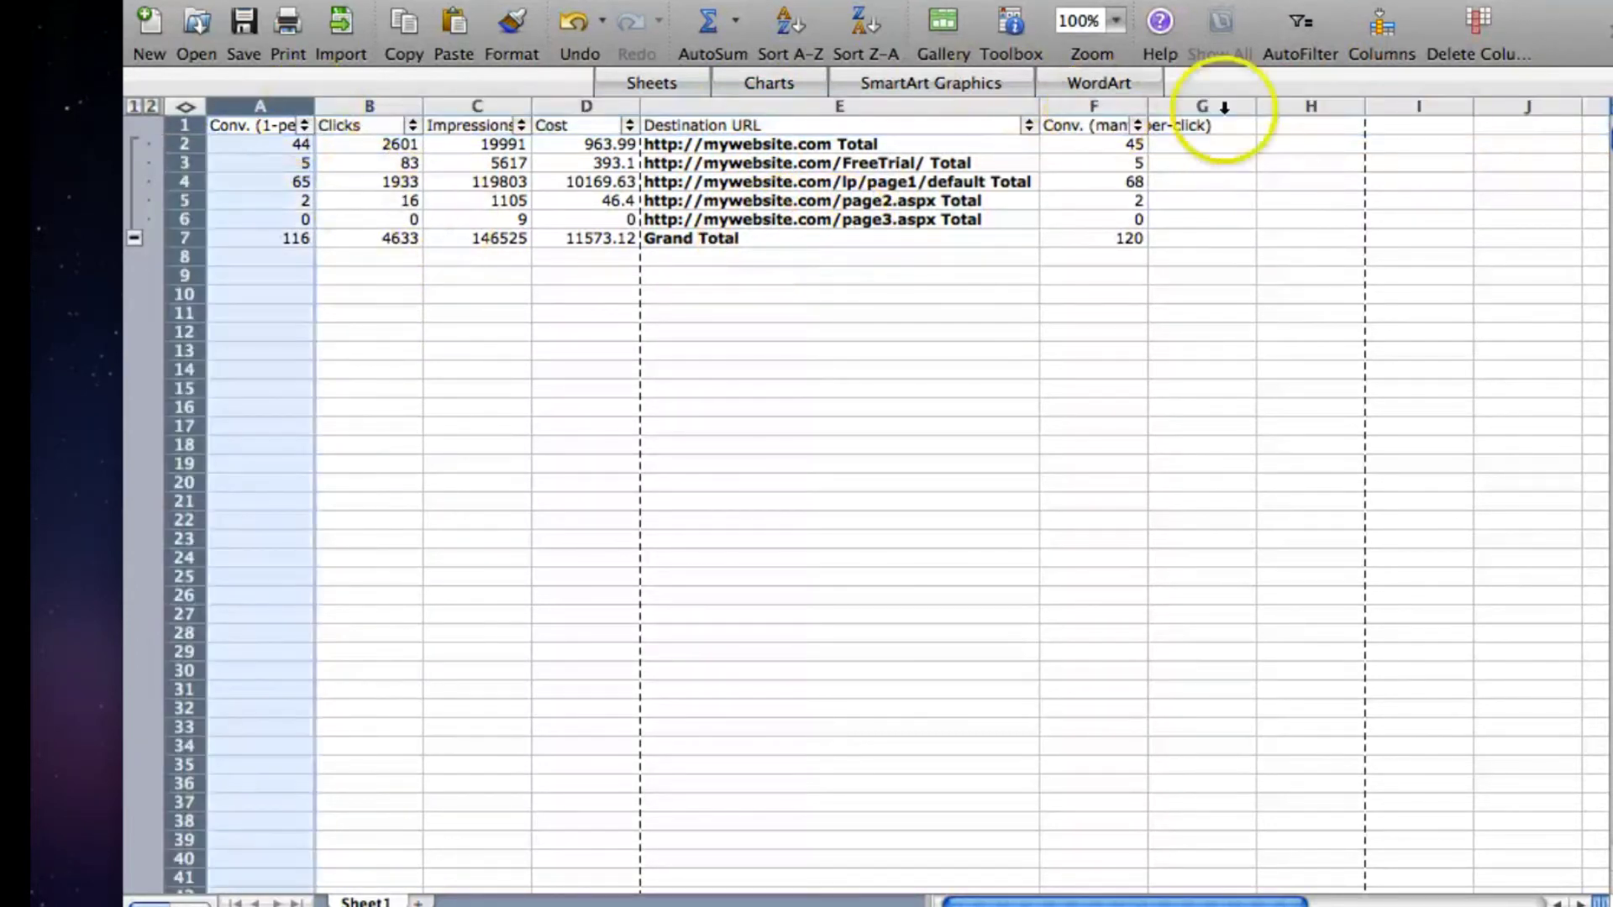
click(1379, 29)
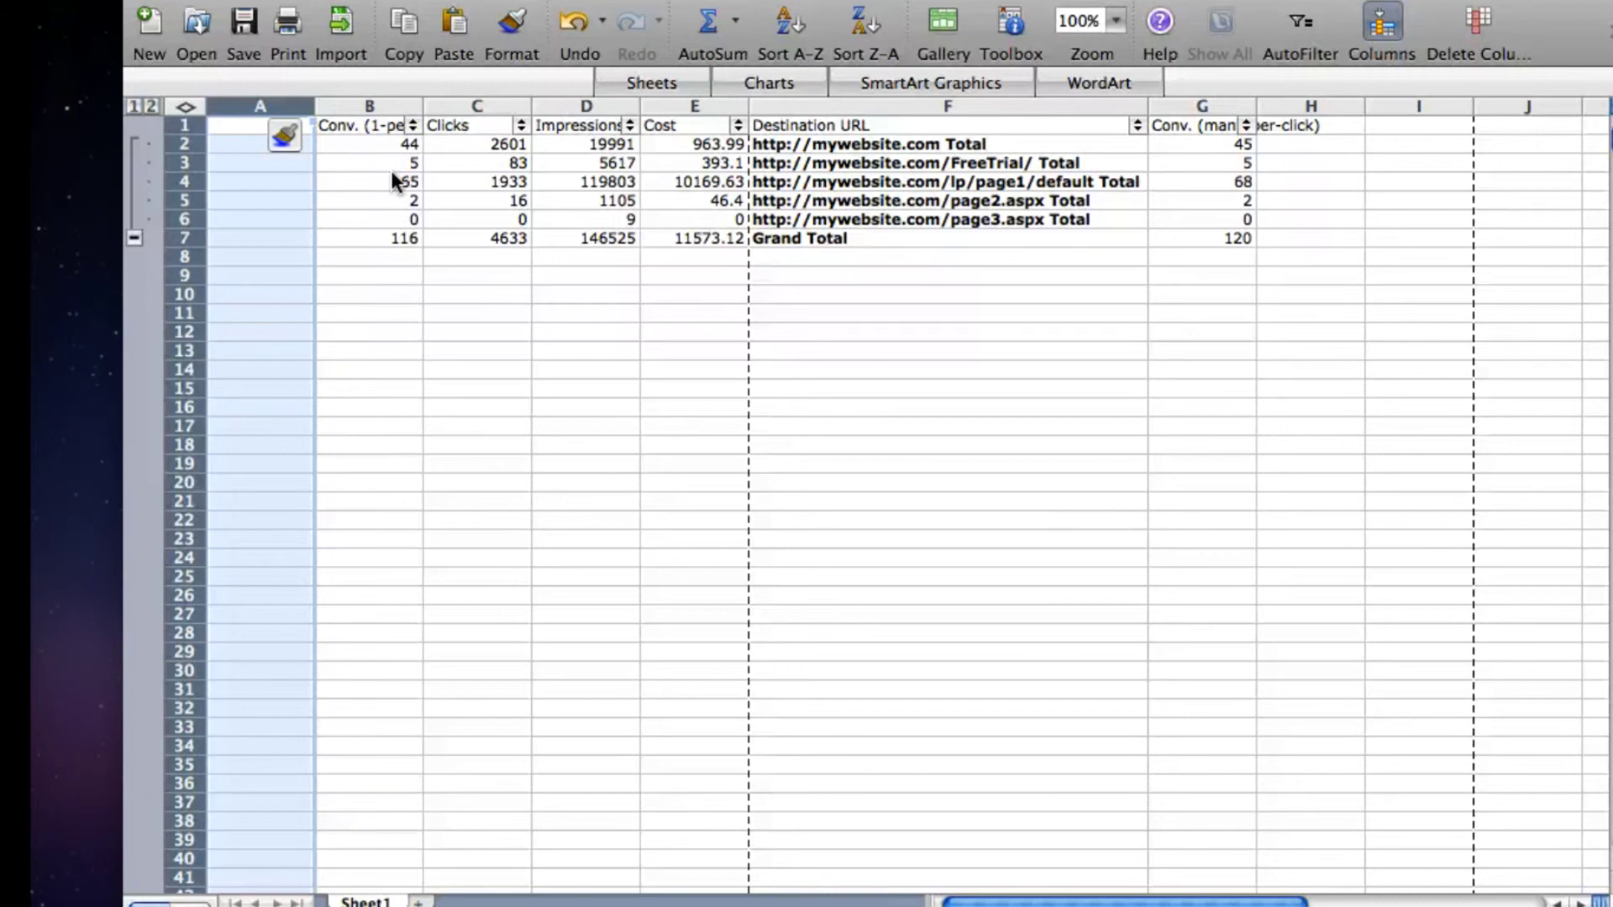
- Insert another blank column at A, then enter the headers CTR in A1 and CPL in B1
key(super+y)
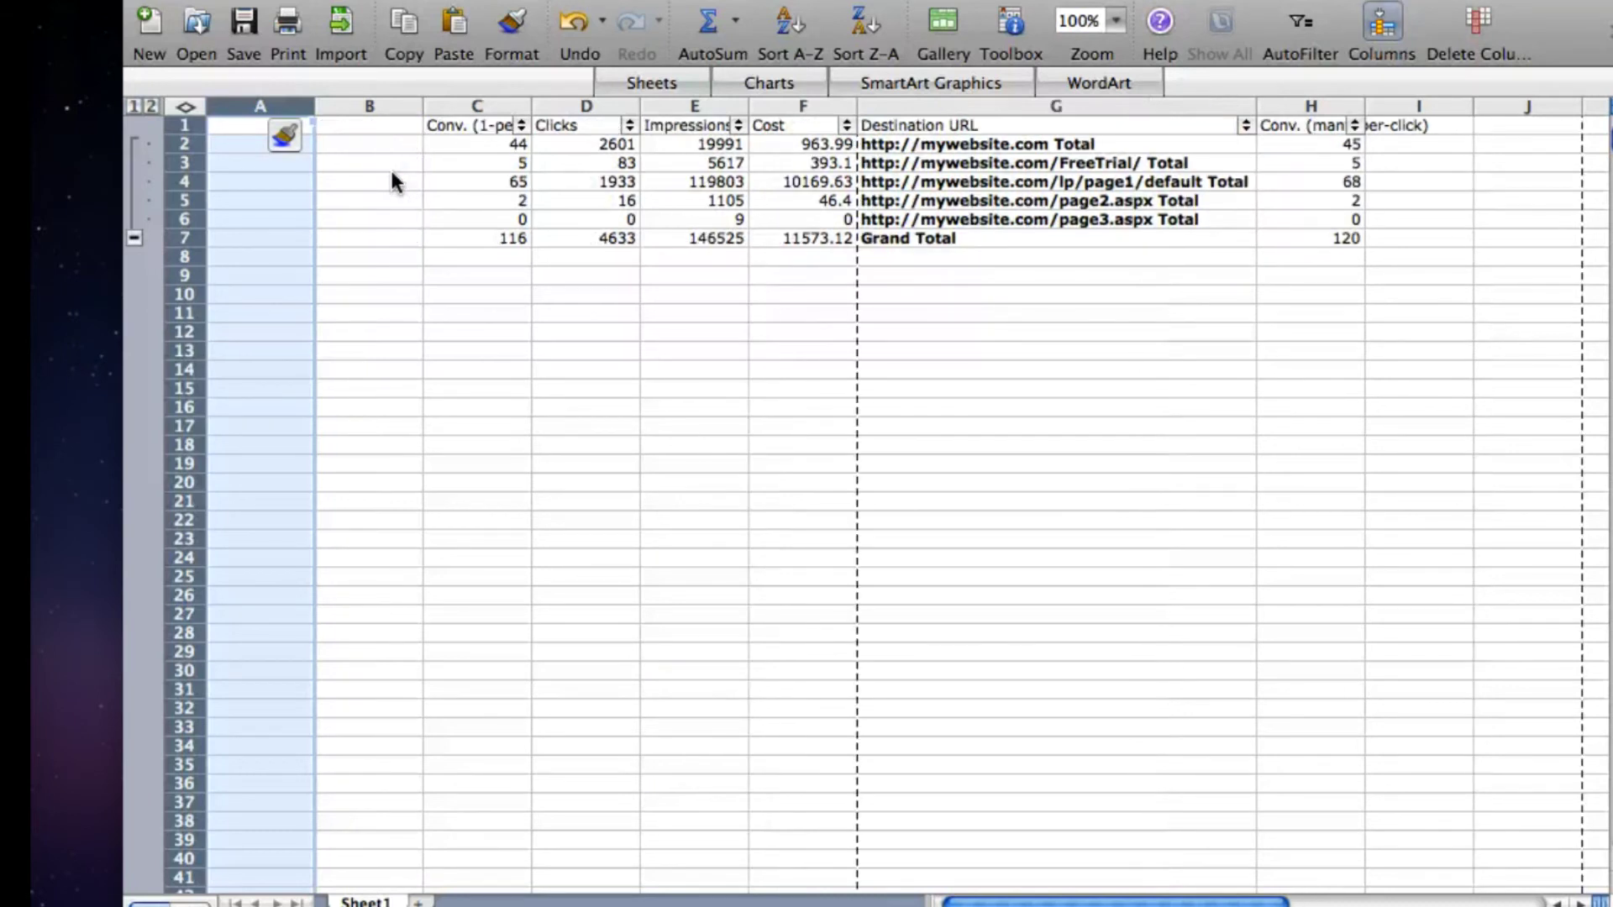
click(231, 128)
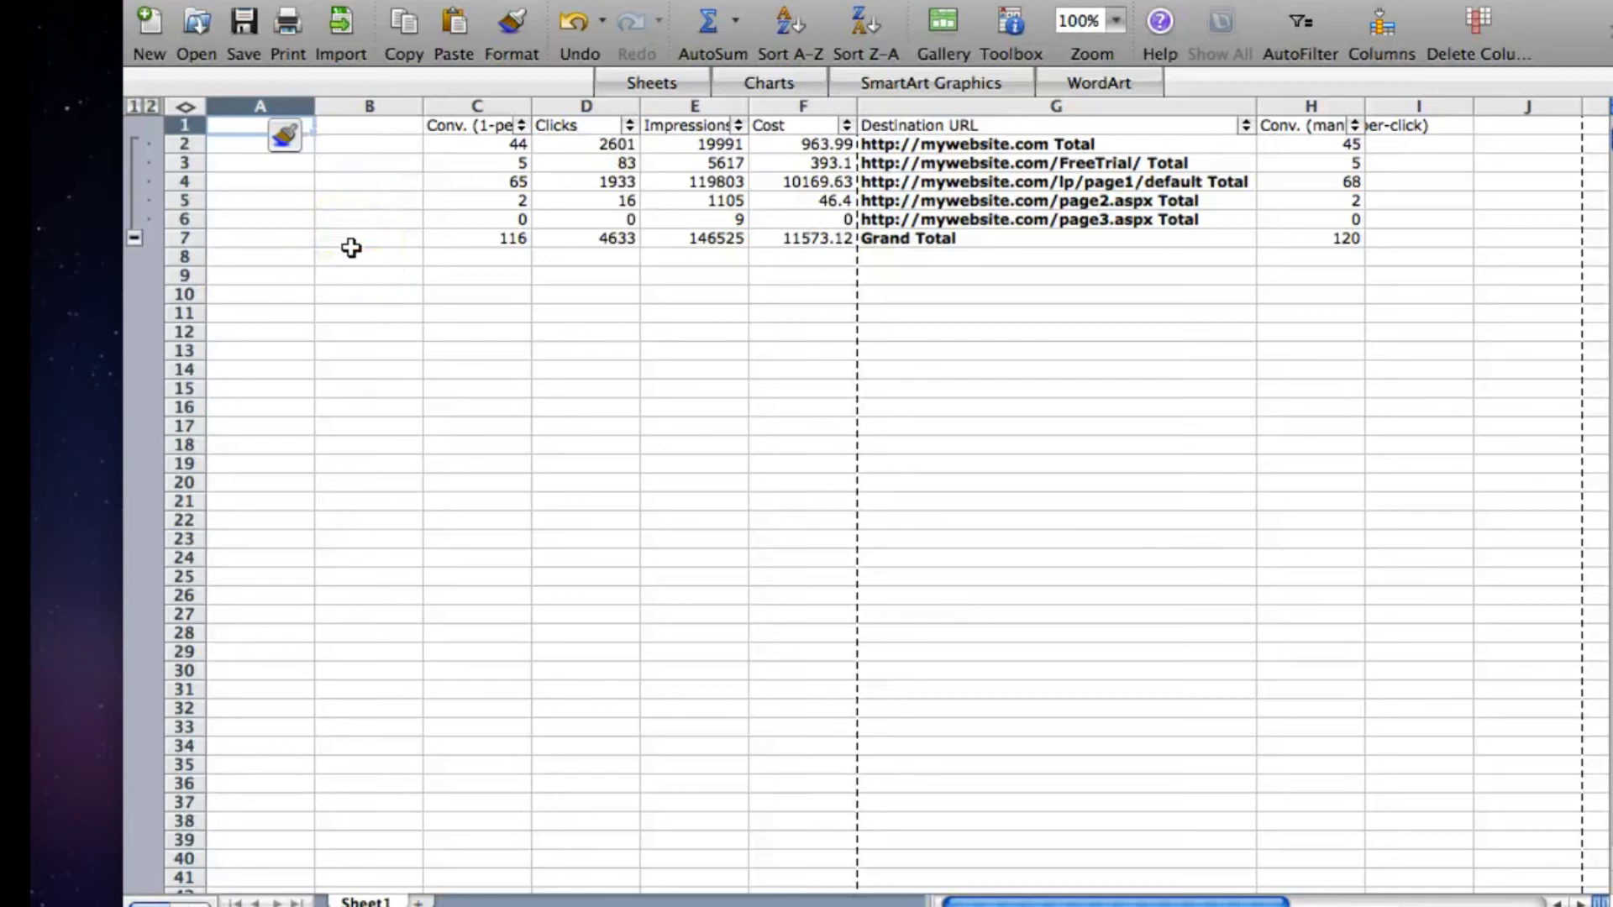
text(CTR)
key(Tab)
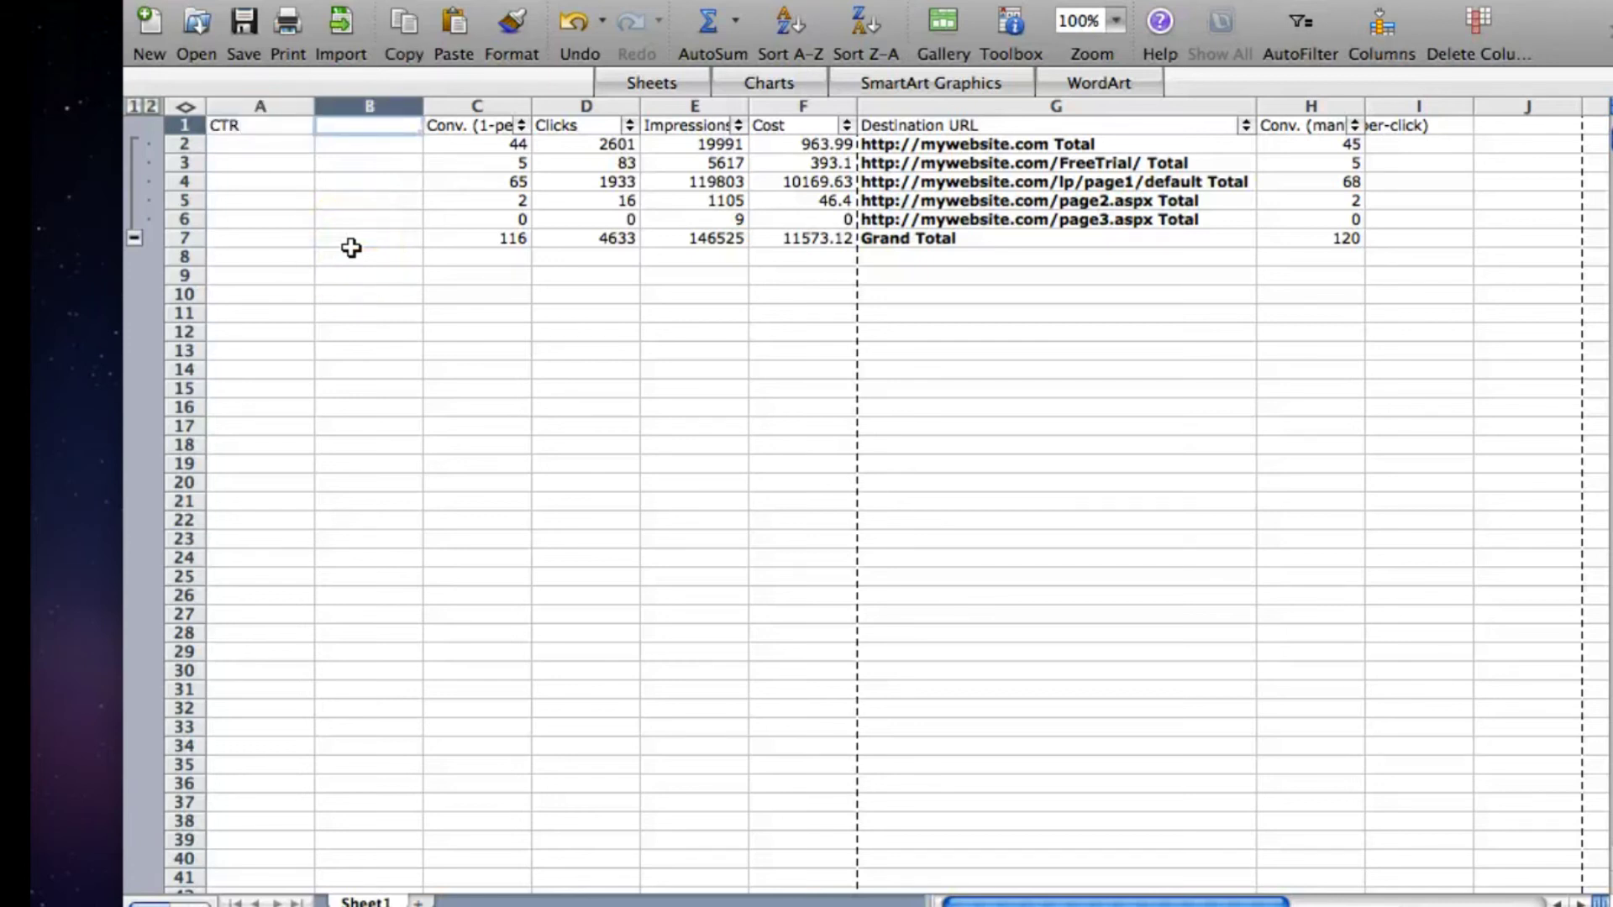
text(CPL)
key(Return)
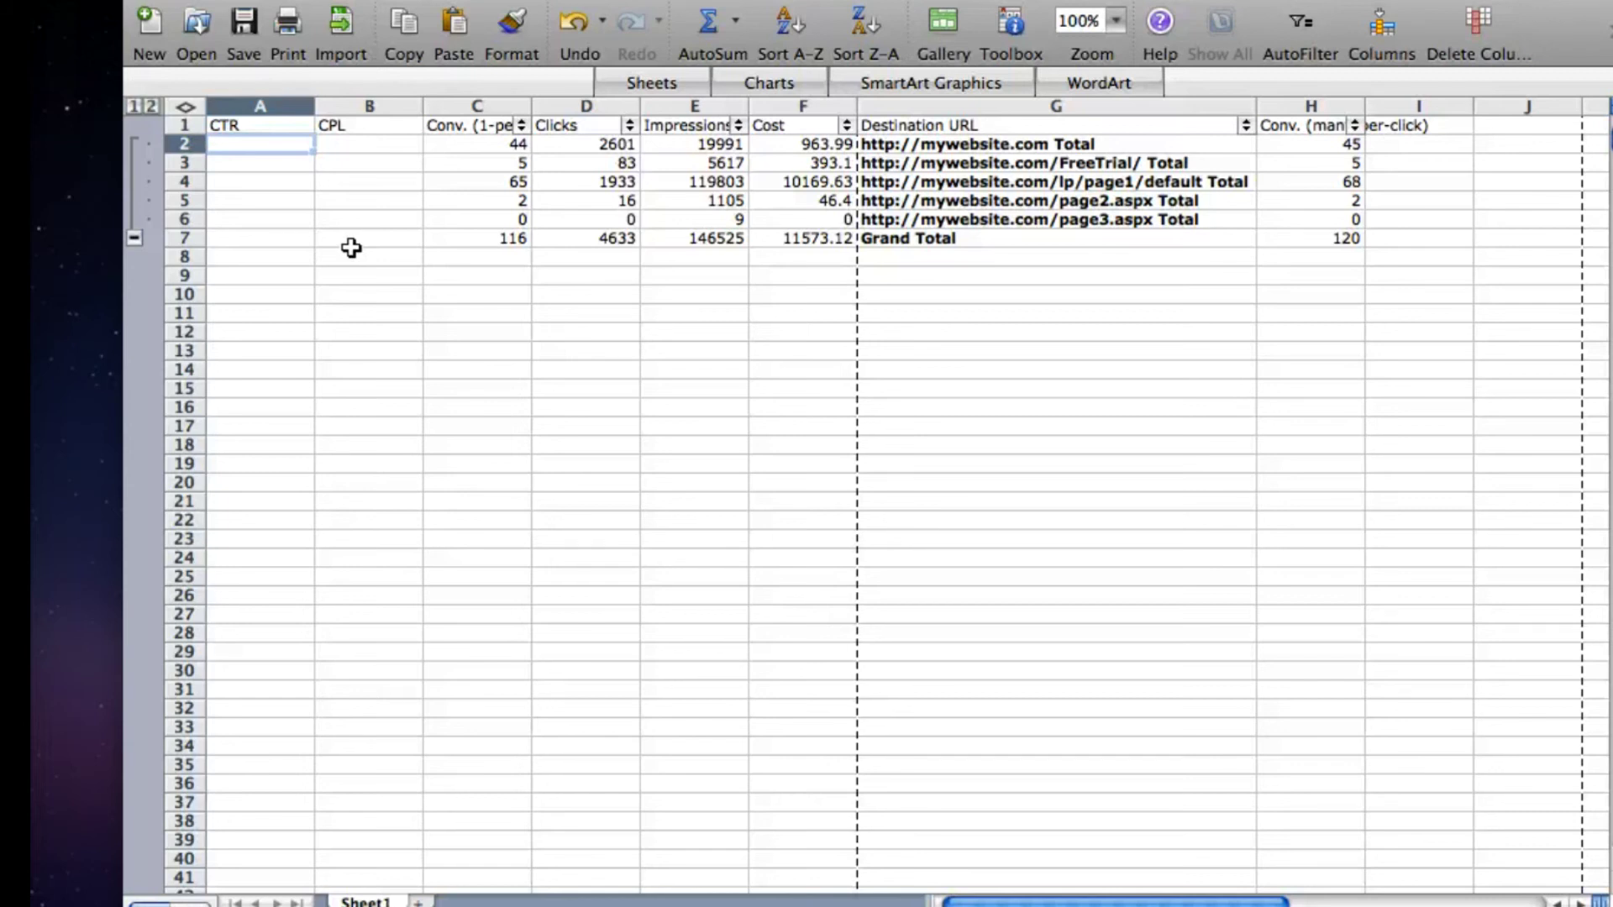
- Enter the CTR formula =D2/E2 in A2 and fill it down to A7
text(=)
click(568, 143)
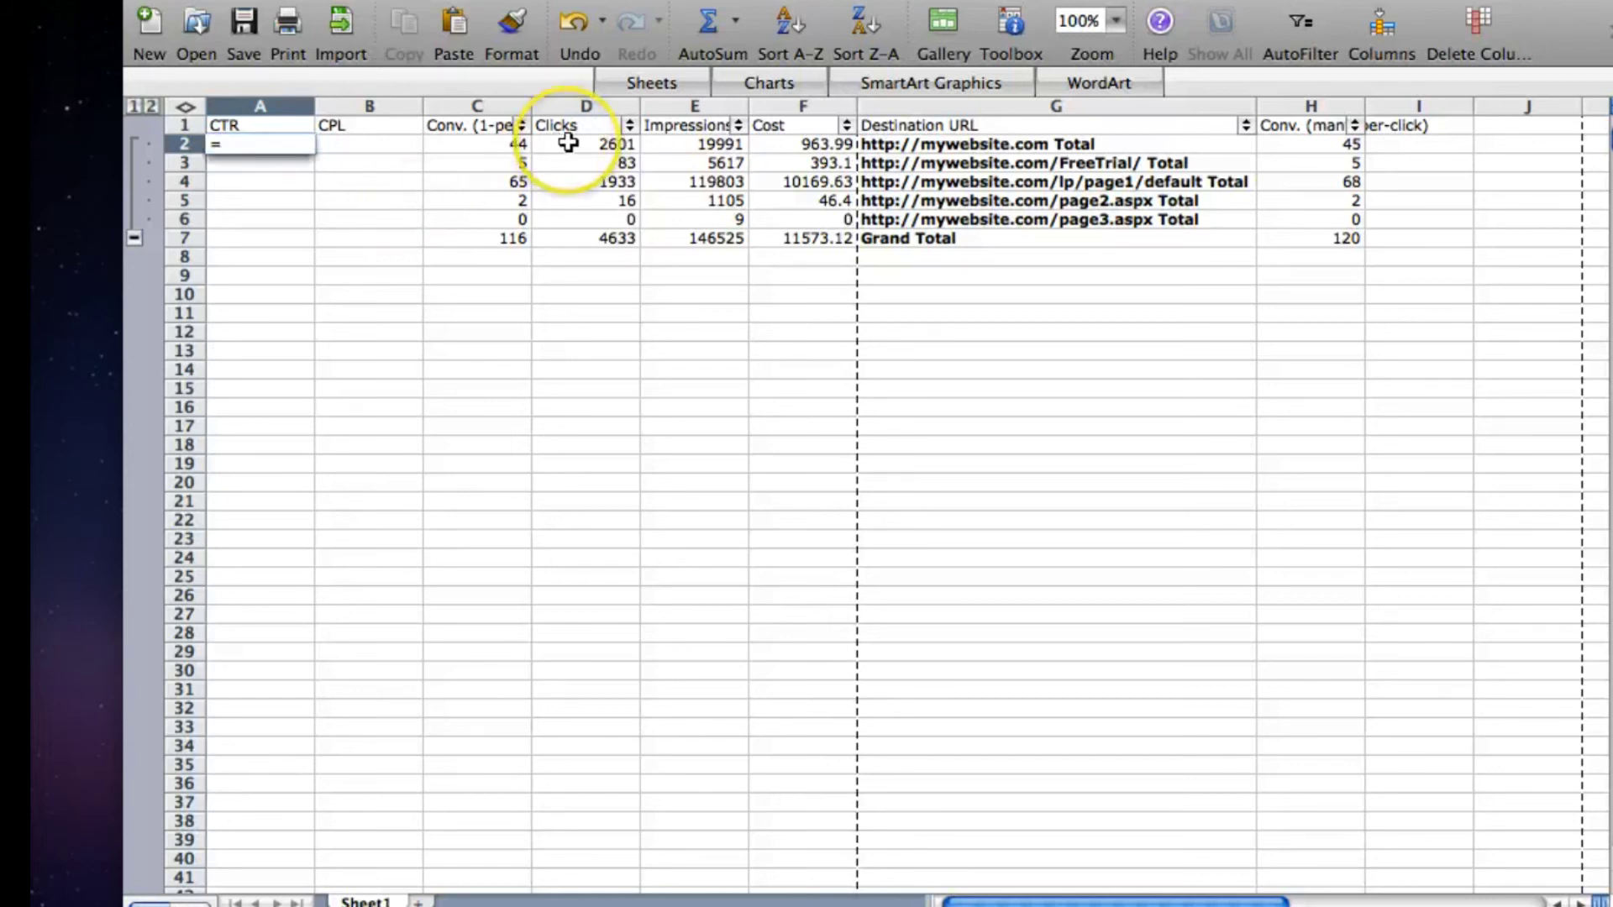
text(/)
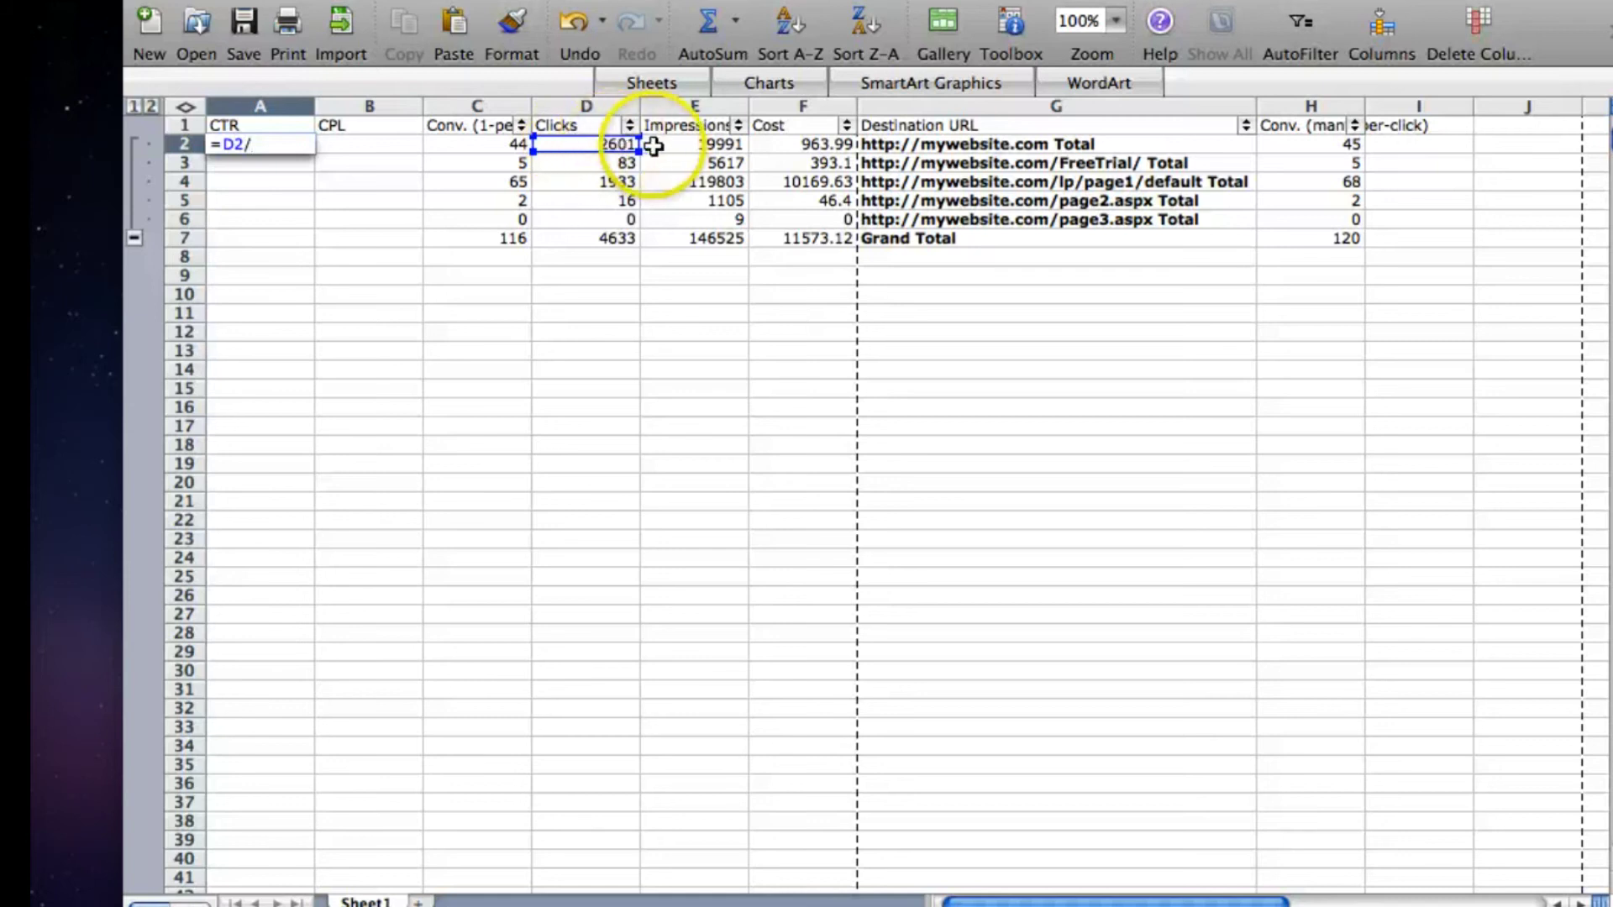
click(665, 144)
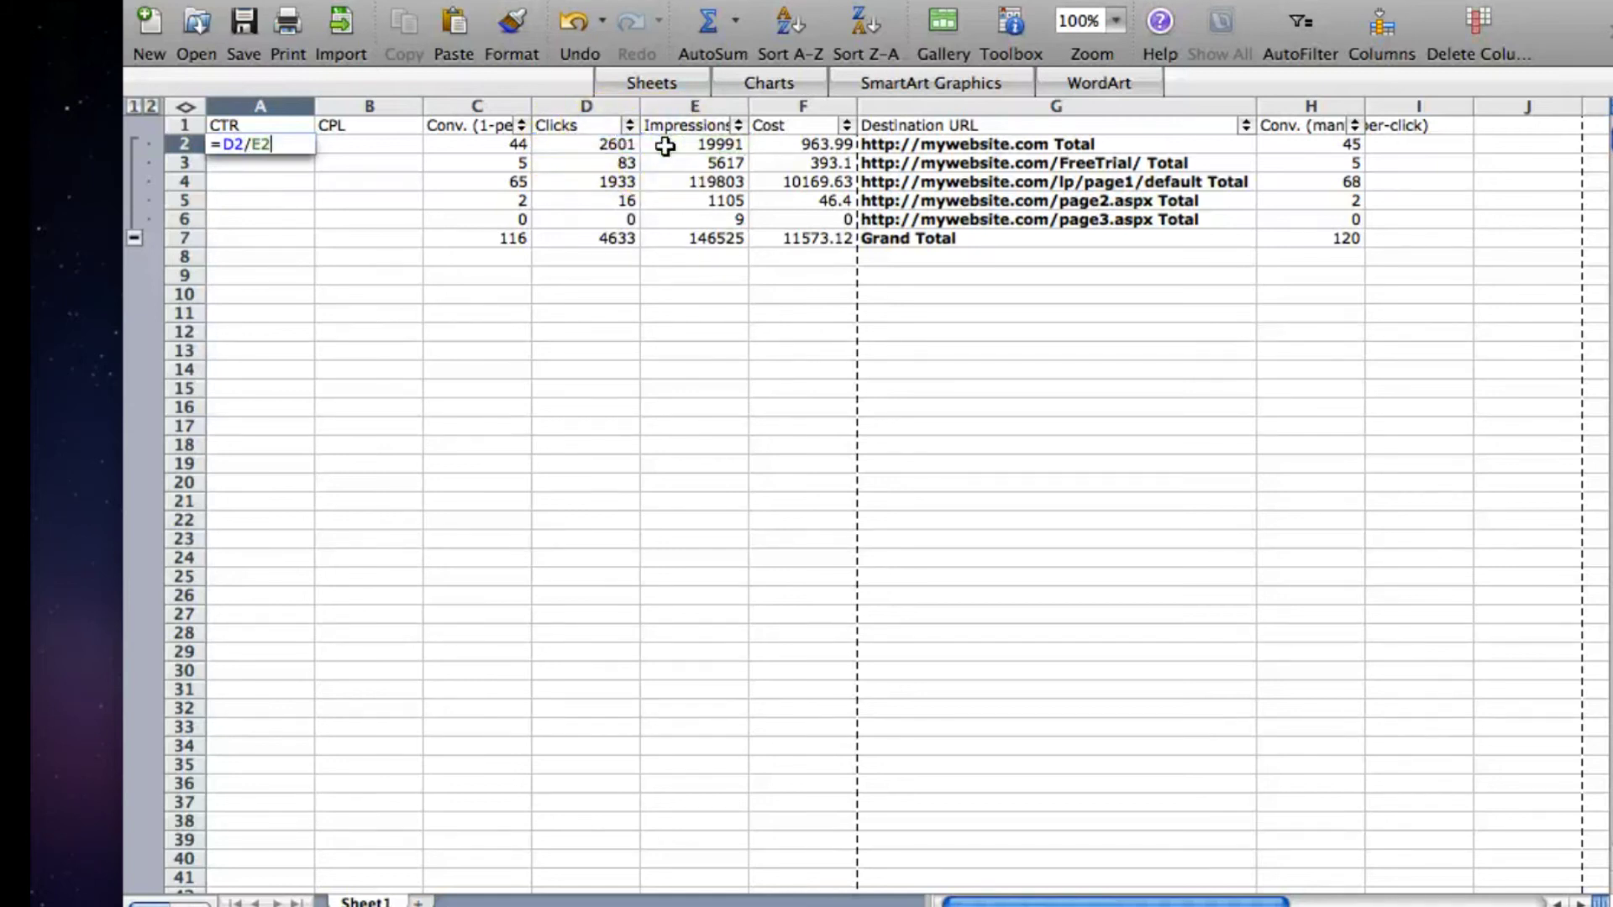
key(Return)
click(296, 145)
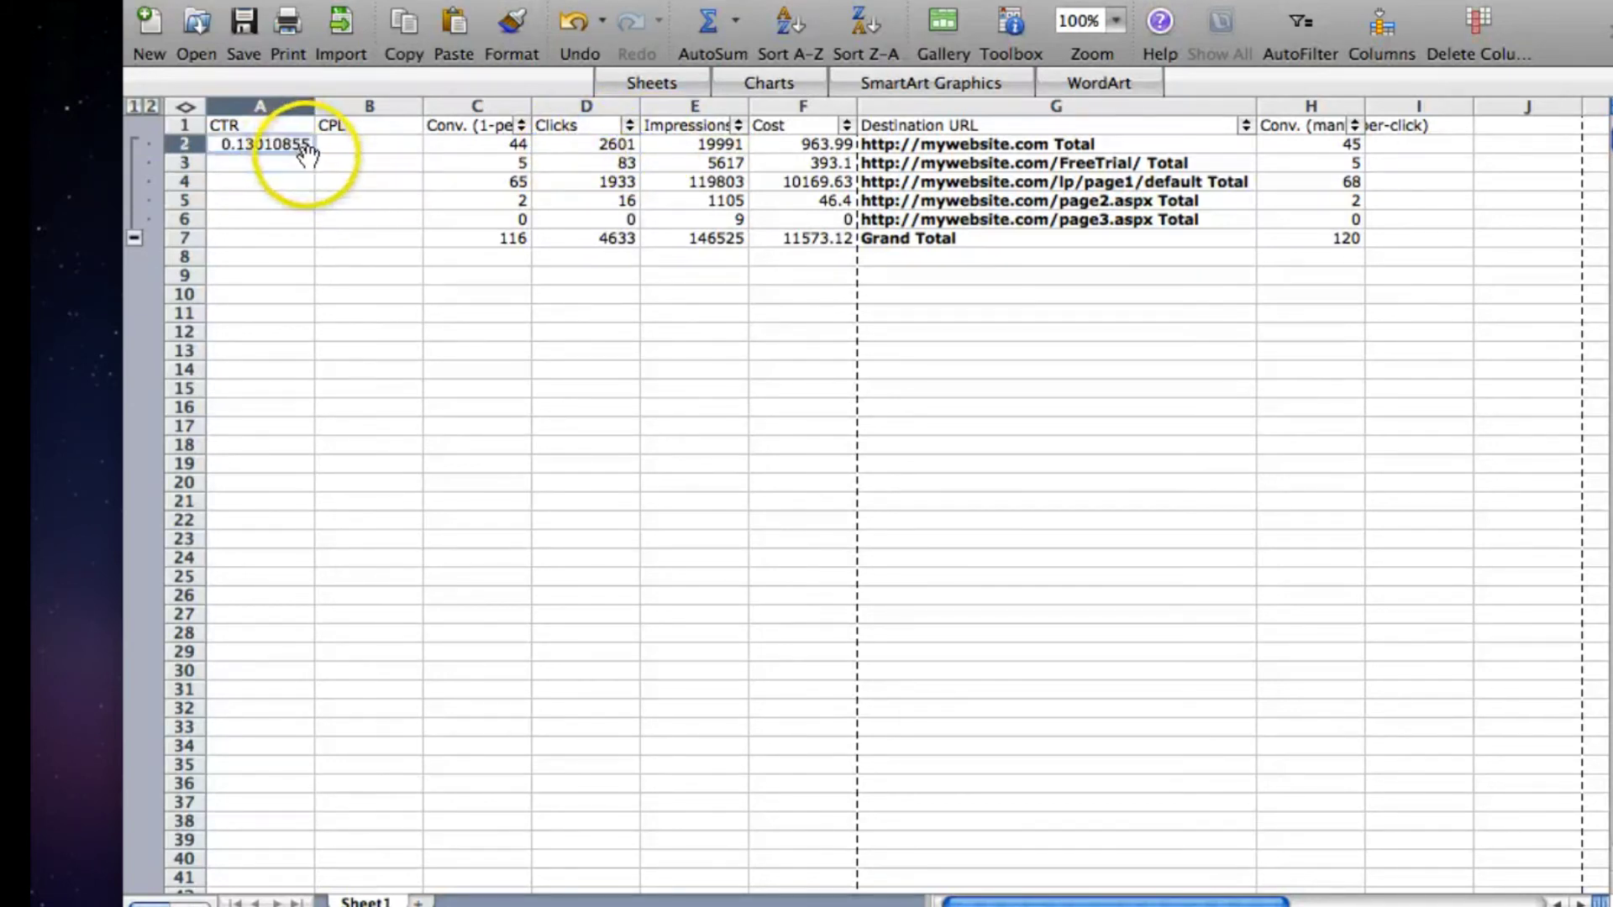
drag(313, 153, 310, 240)
- Enter the CPL formula =F2/H2 in B2, fill it down to B7, then select A2:A7
click(339, 145)
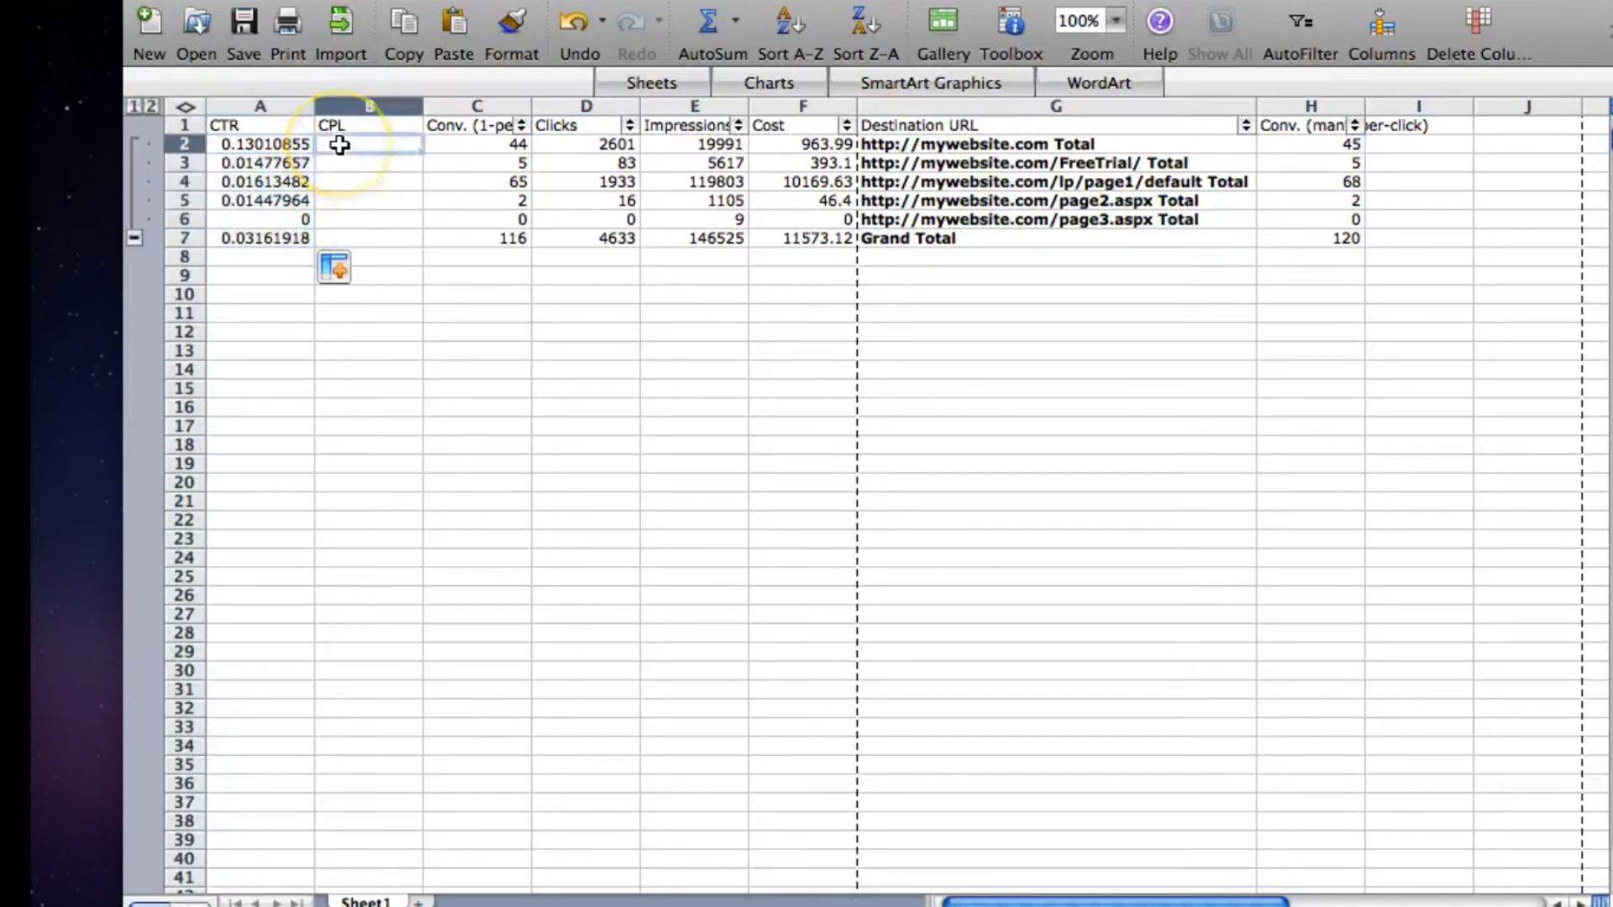
text(=)
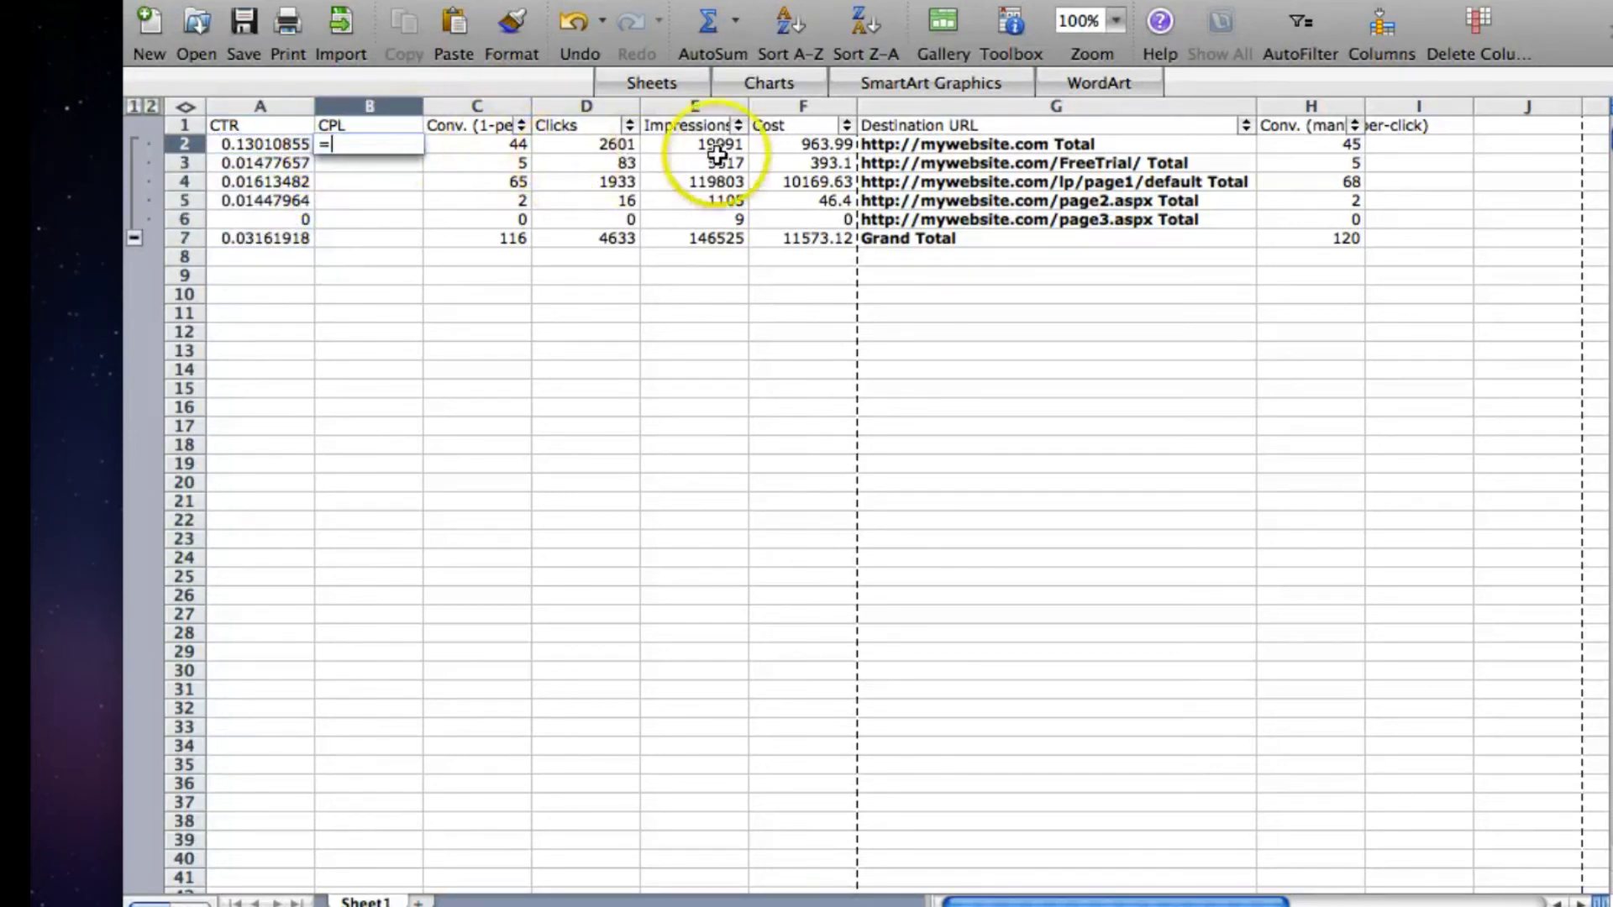
click(767, 146)
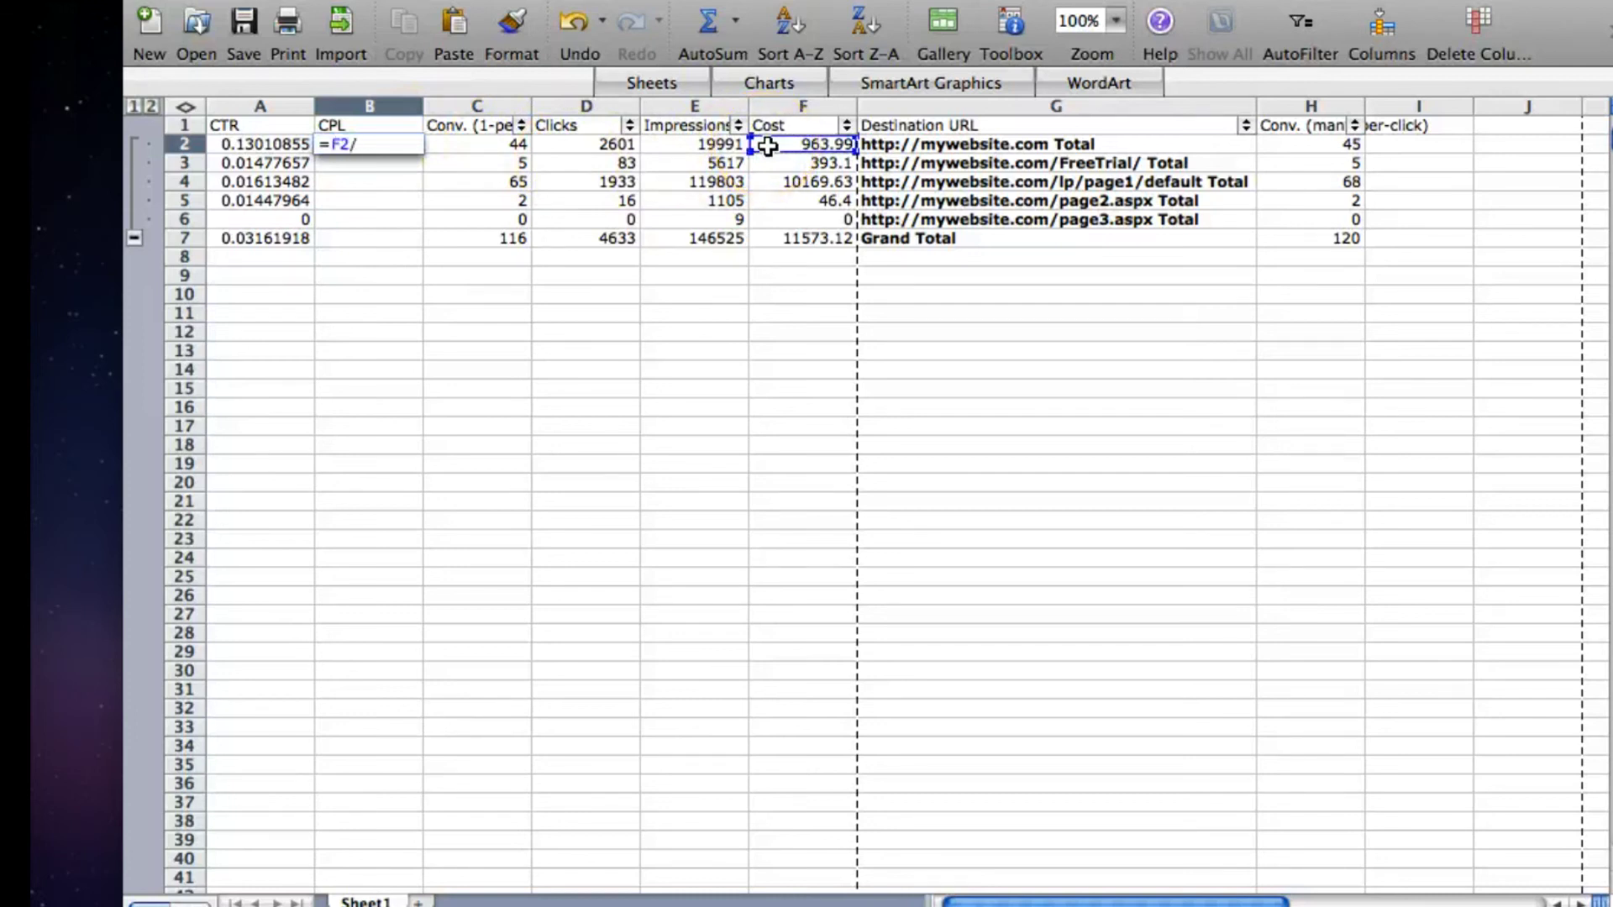
click(1350, 145)
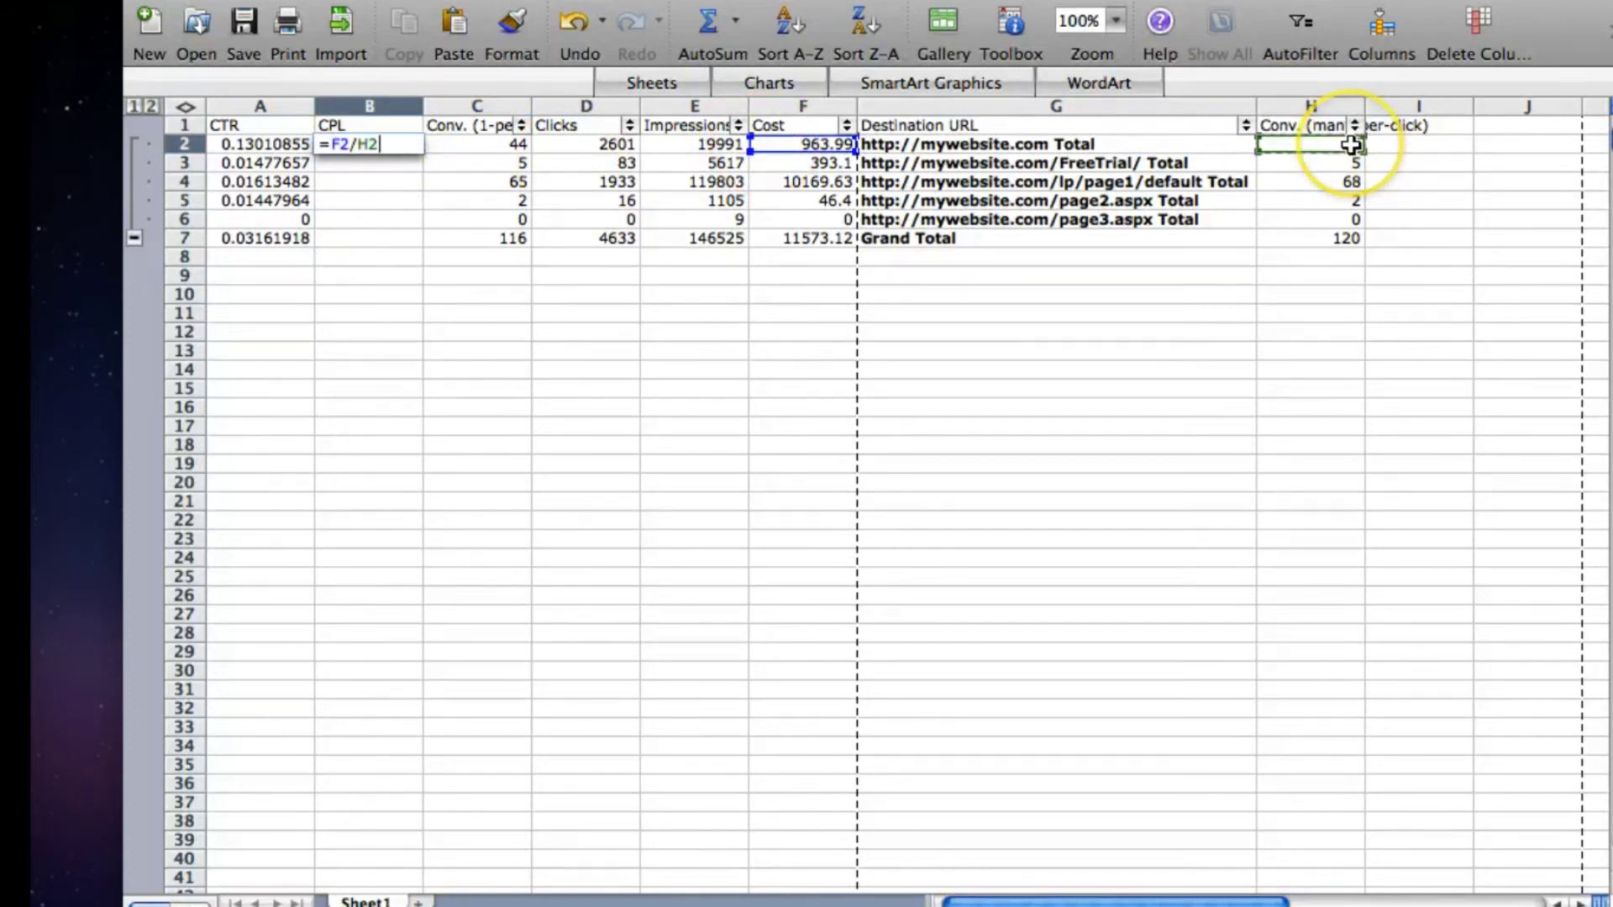
key(Return)
click(389, 144)
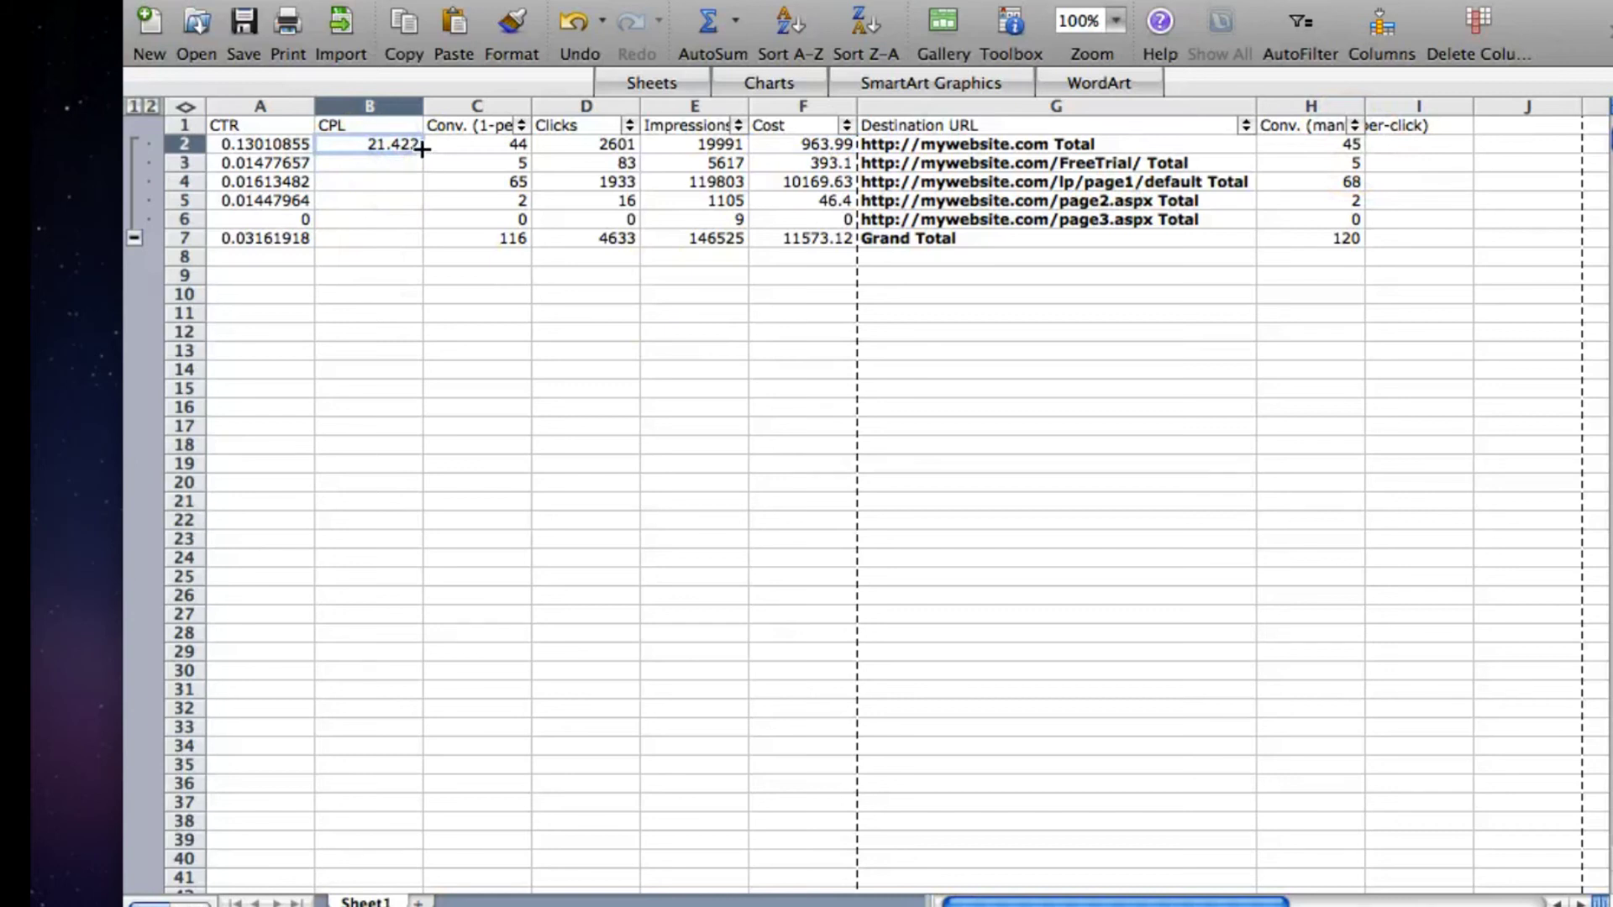
drag(422, 151, 415, 244)
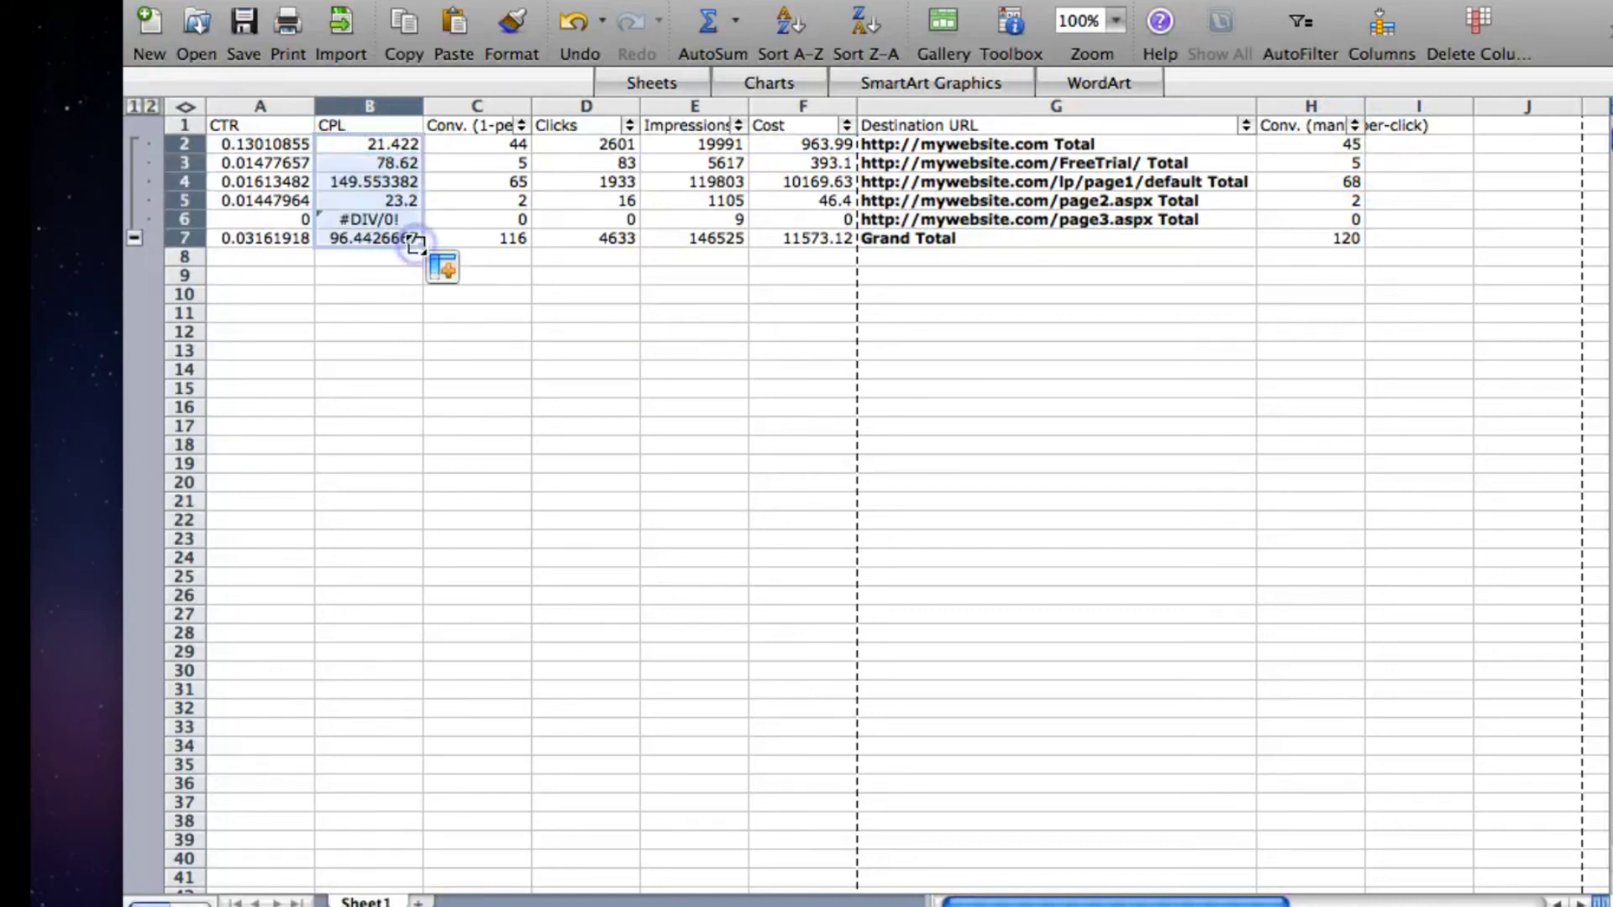
drag(249, 142, 260, 233)
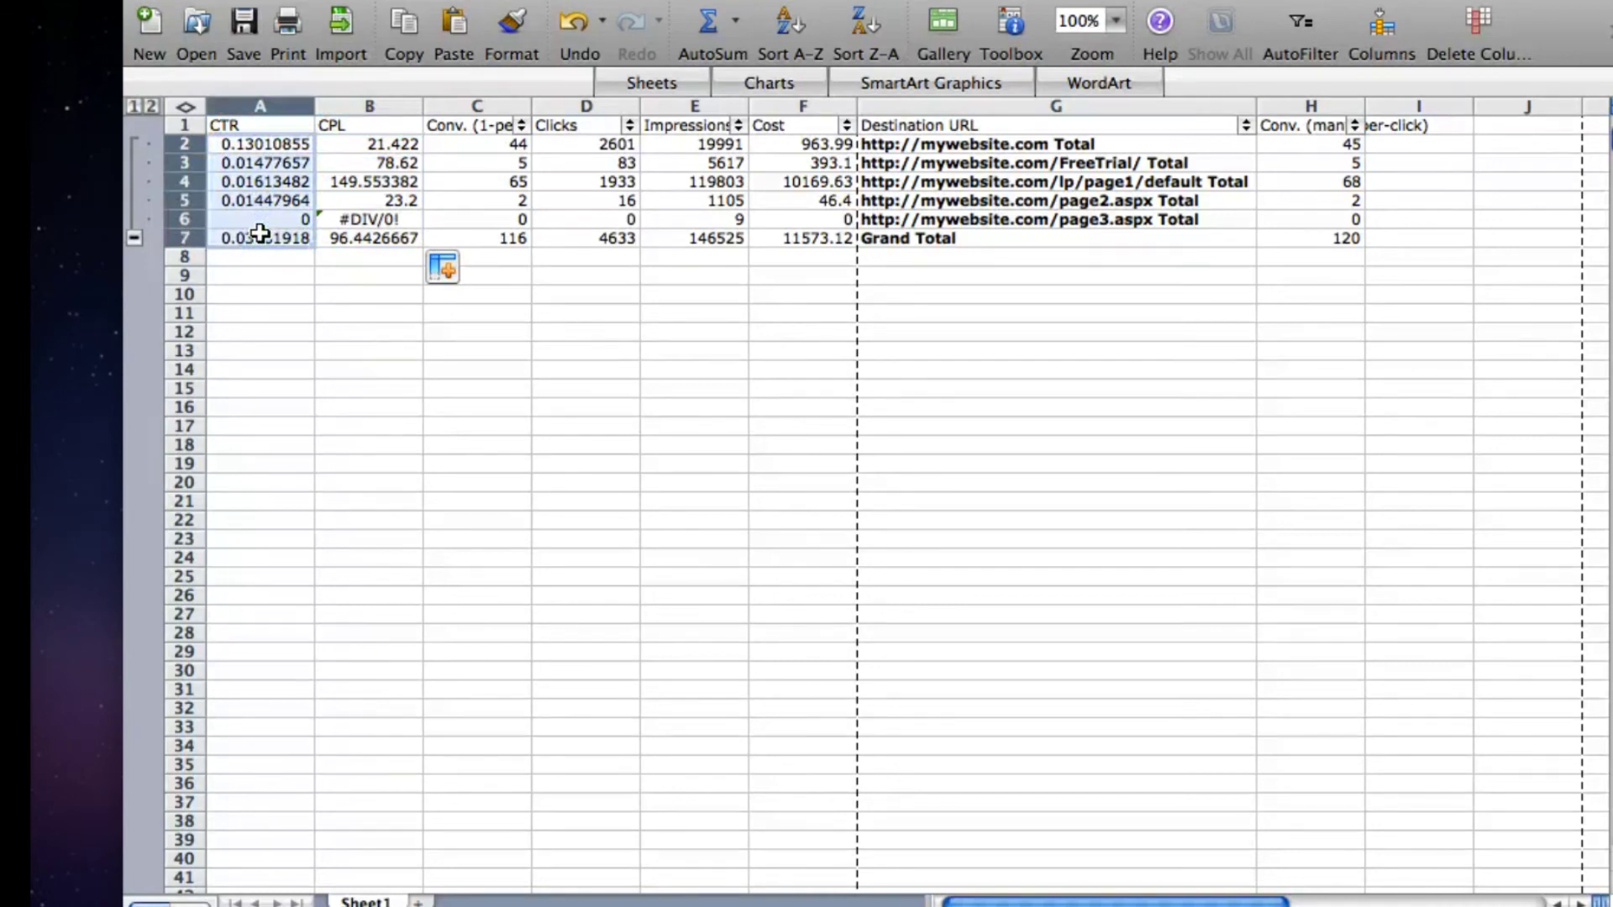
- Format the CTR cells A2:A7 as Percentage with 2 decimal places
right_click(259, 233)
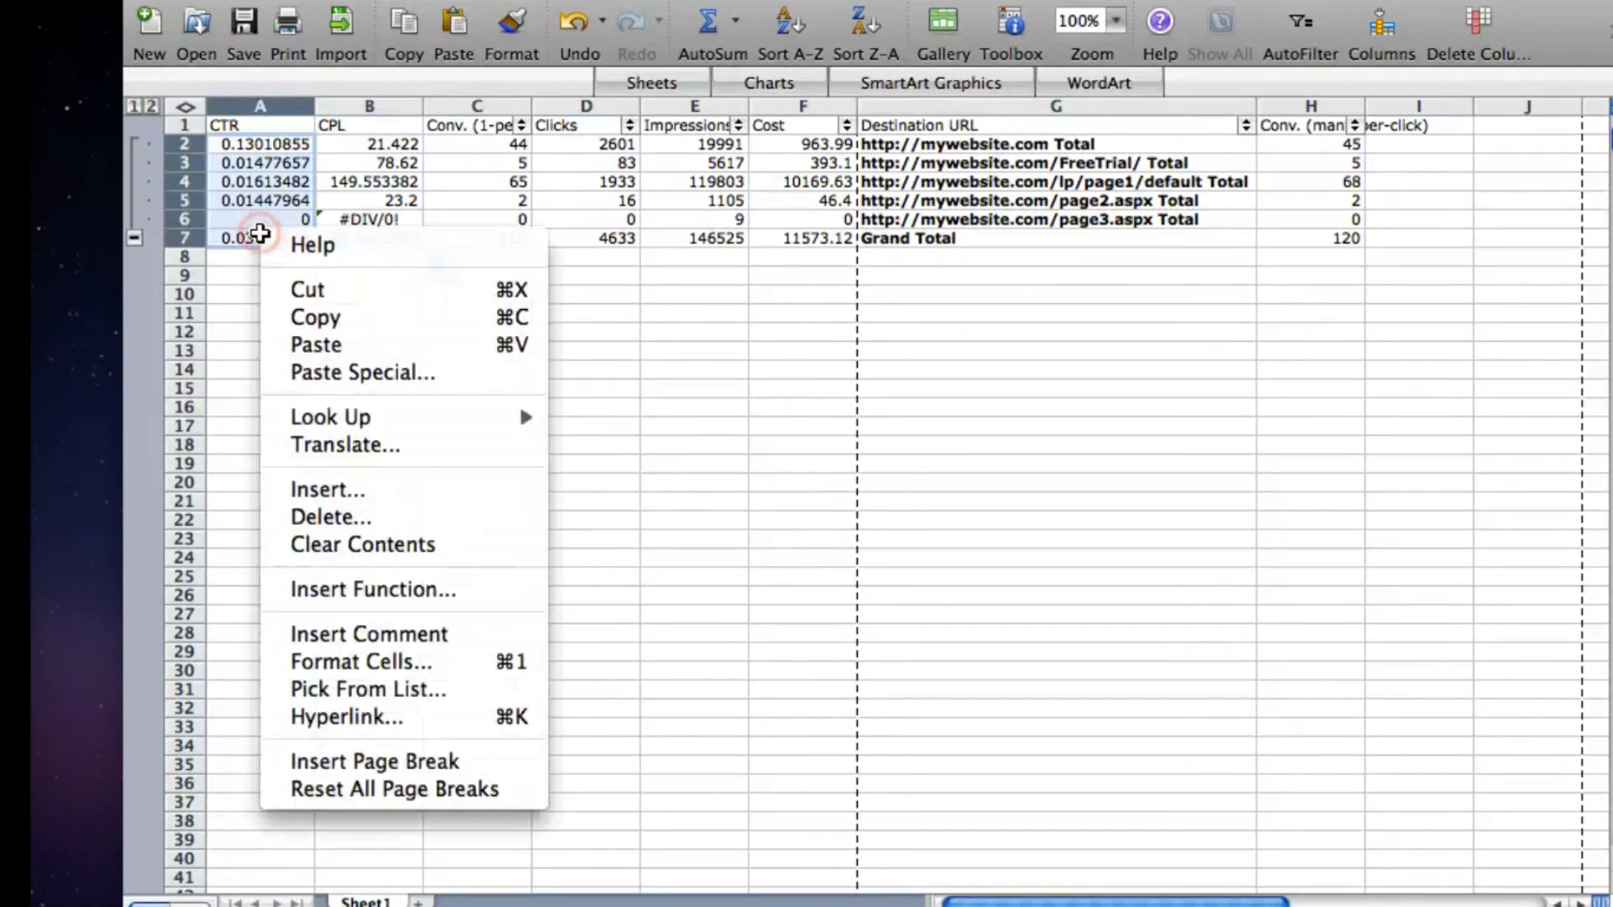
click(332, 665)
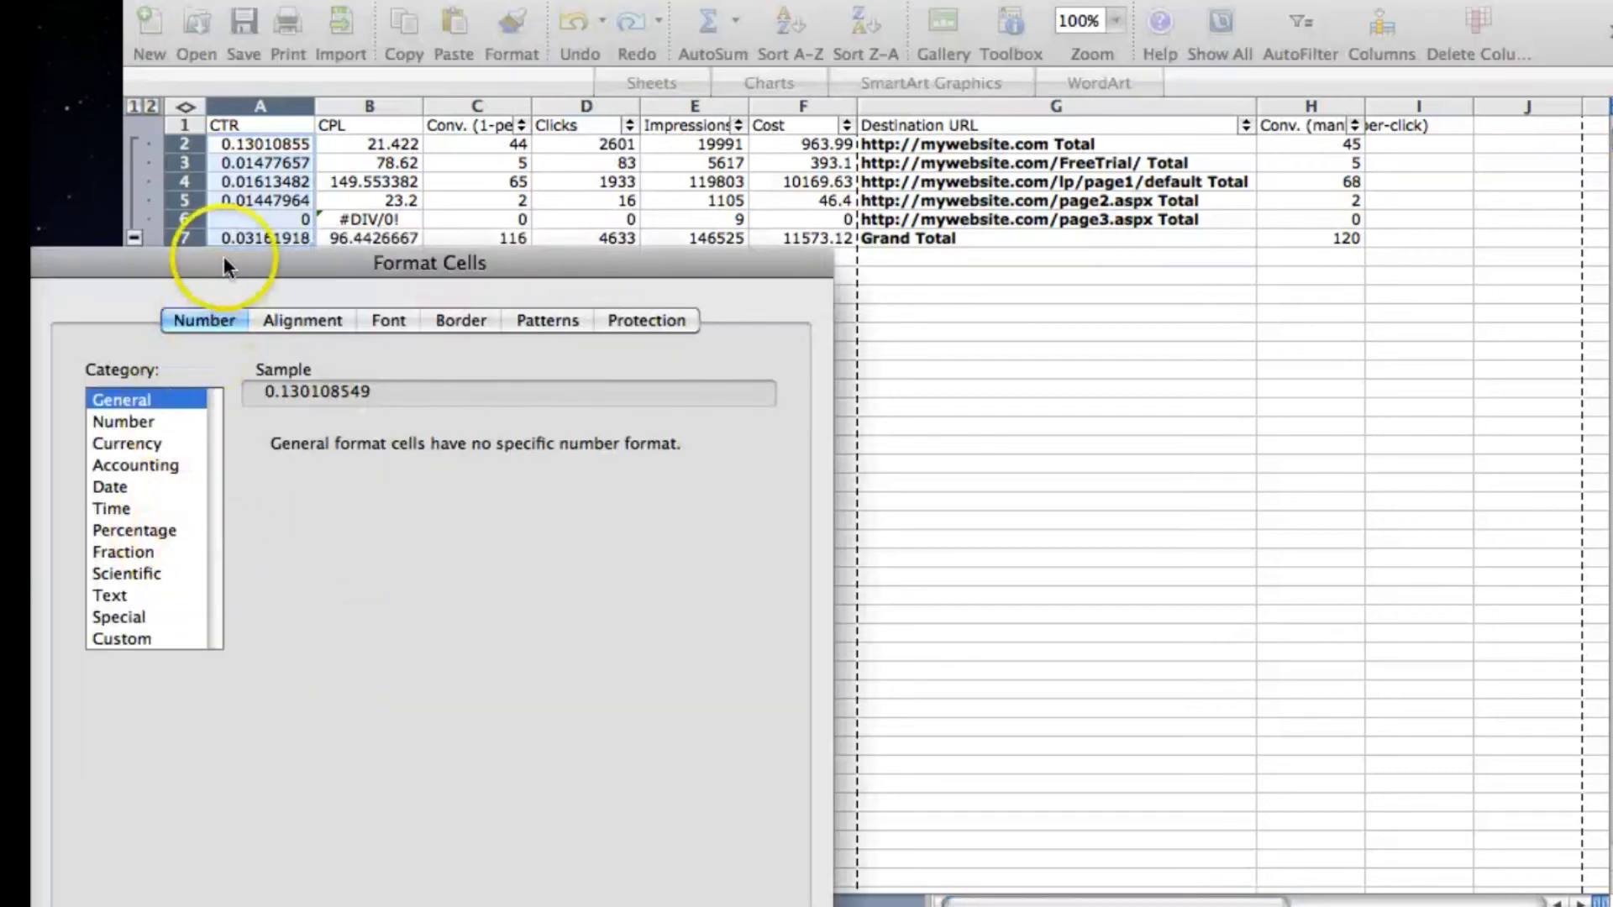
drag(312, 280, 412, 142)
click(329, 413)
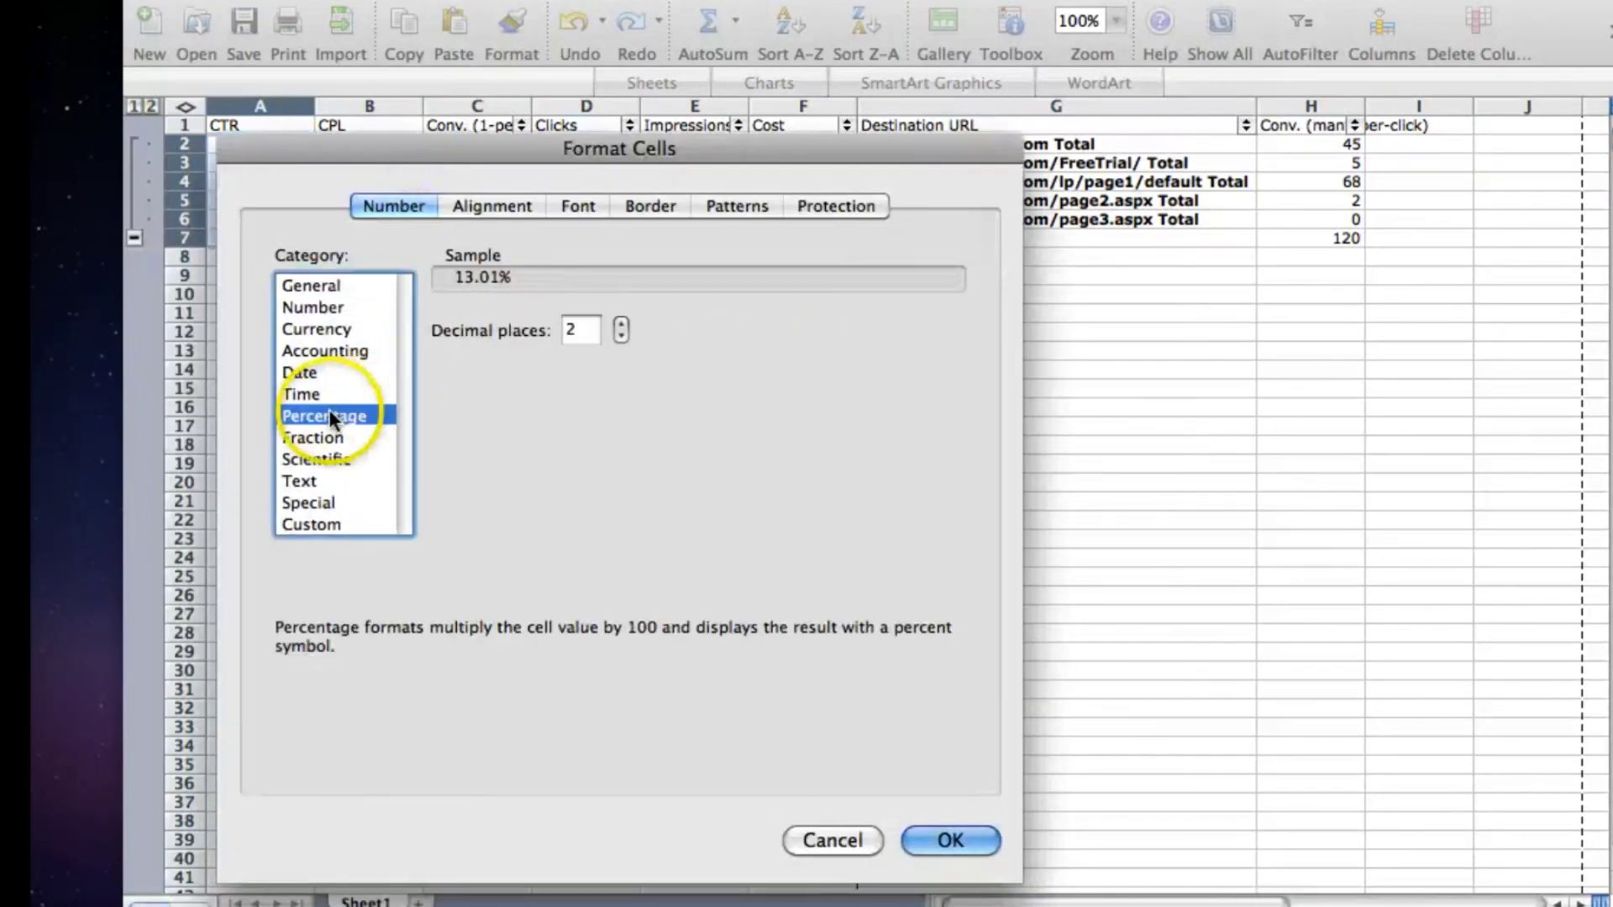
click(931, 838)
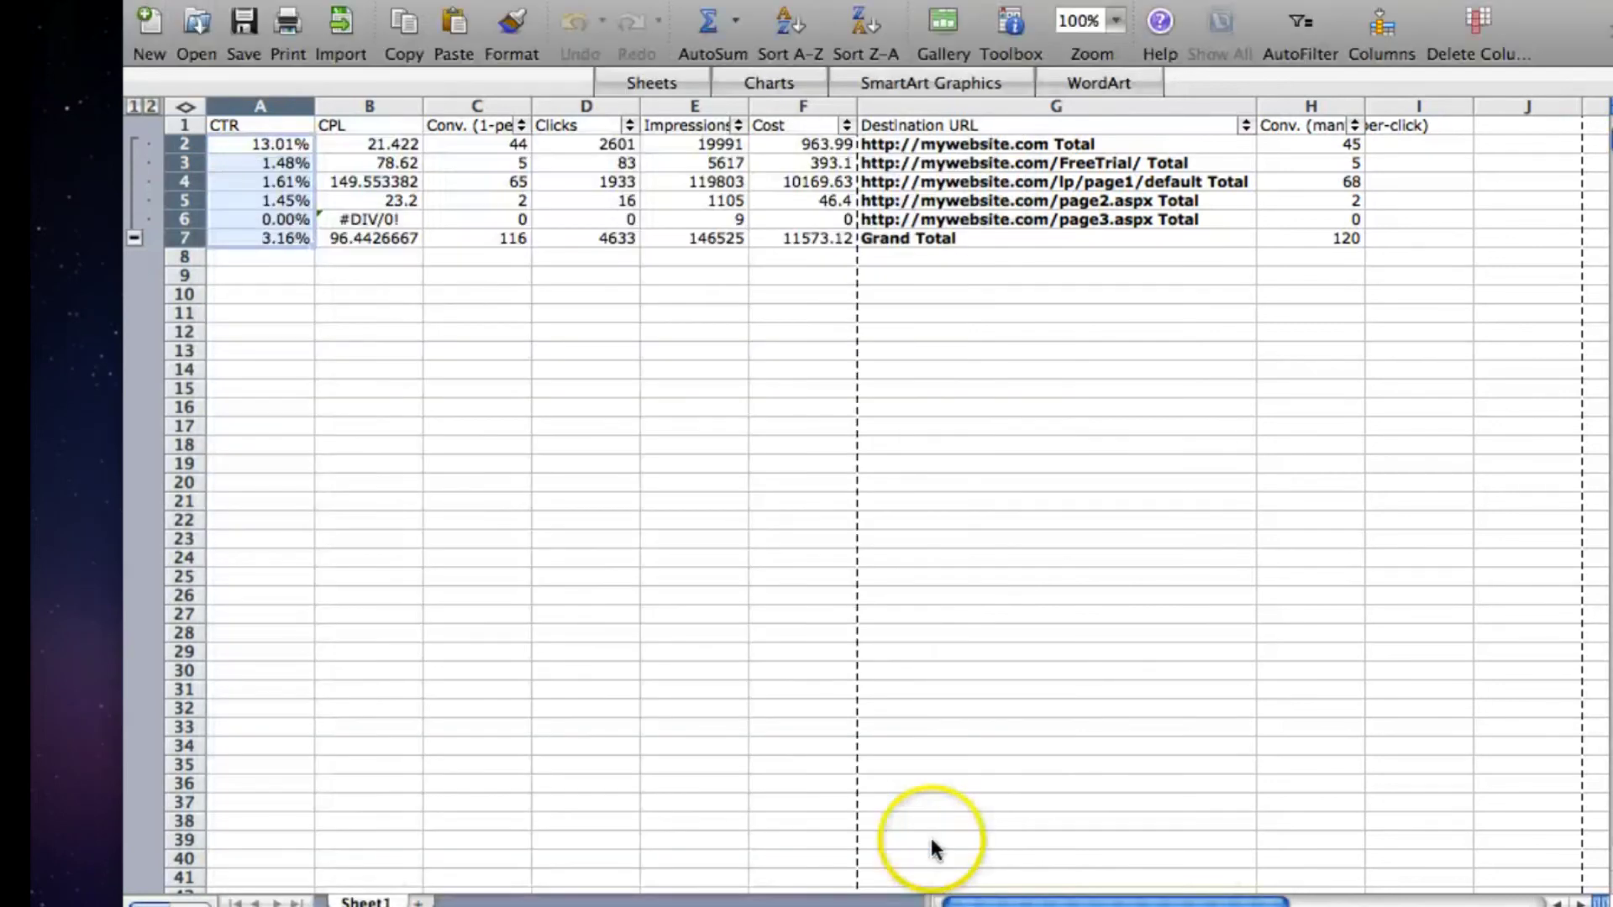
- Select the CPL results B2:B7 and bring up their context menu
click(370, 144)
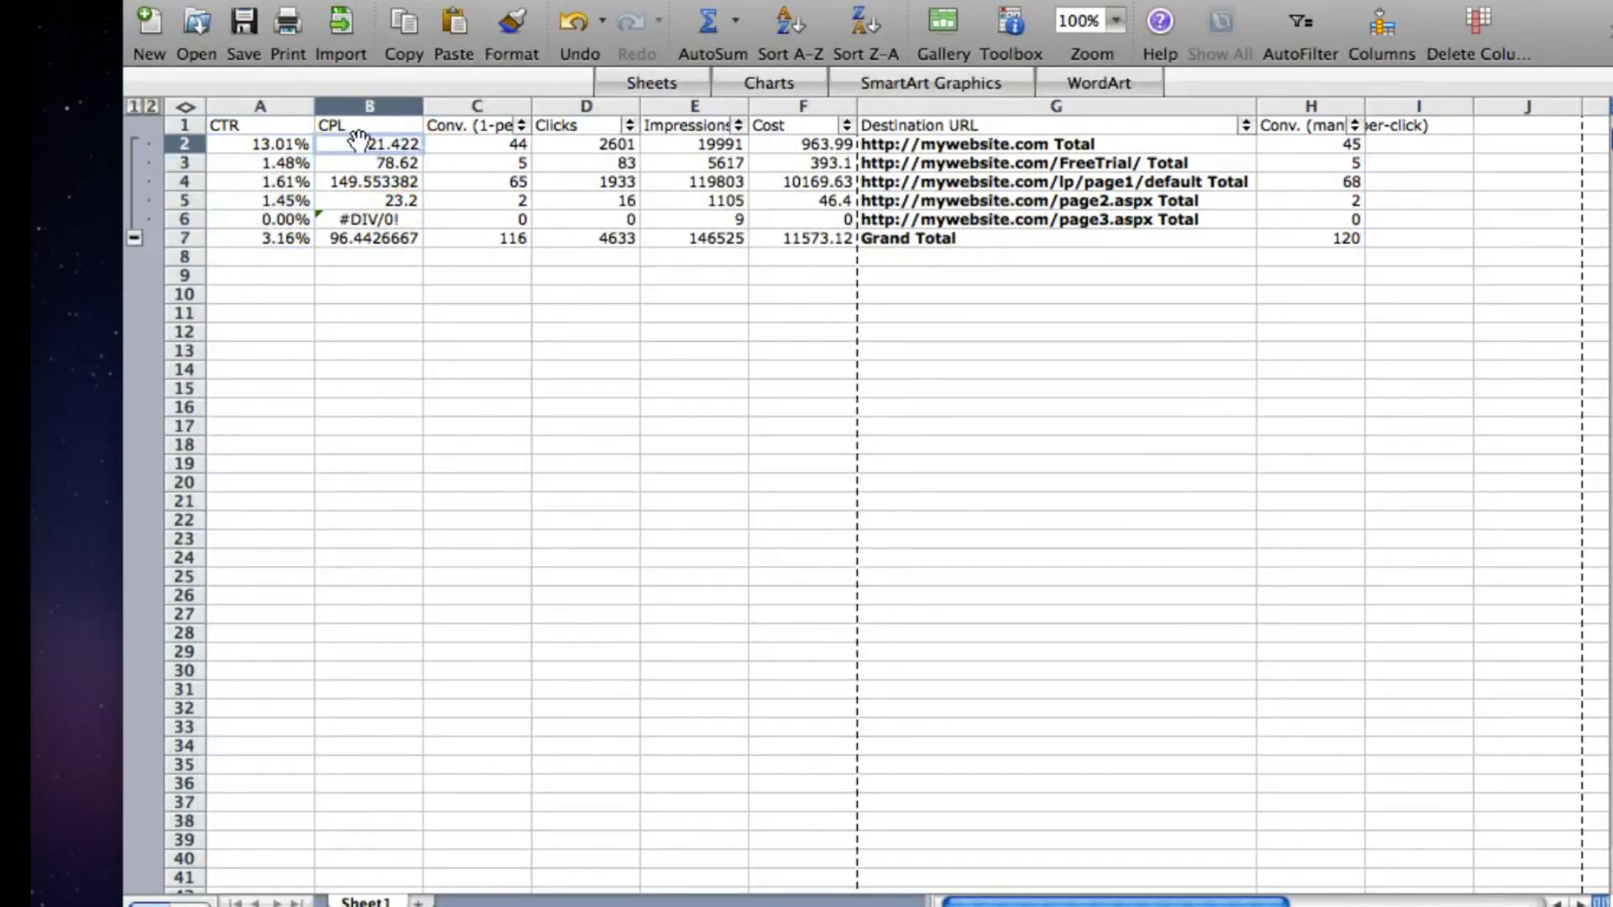
drag(362, 141, 393, 239)
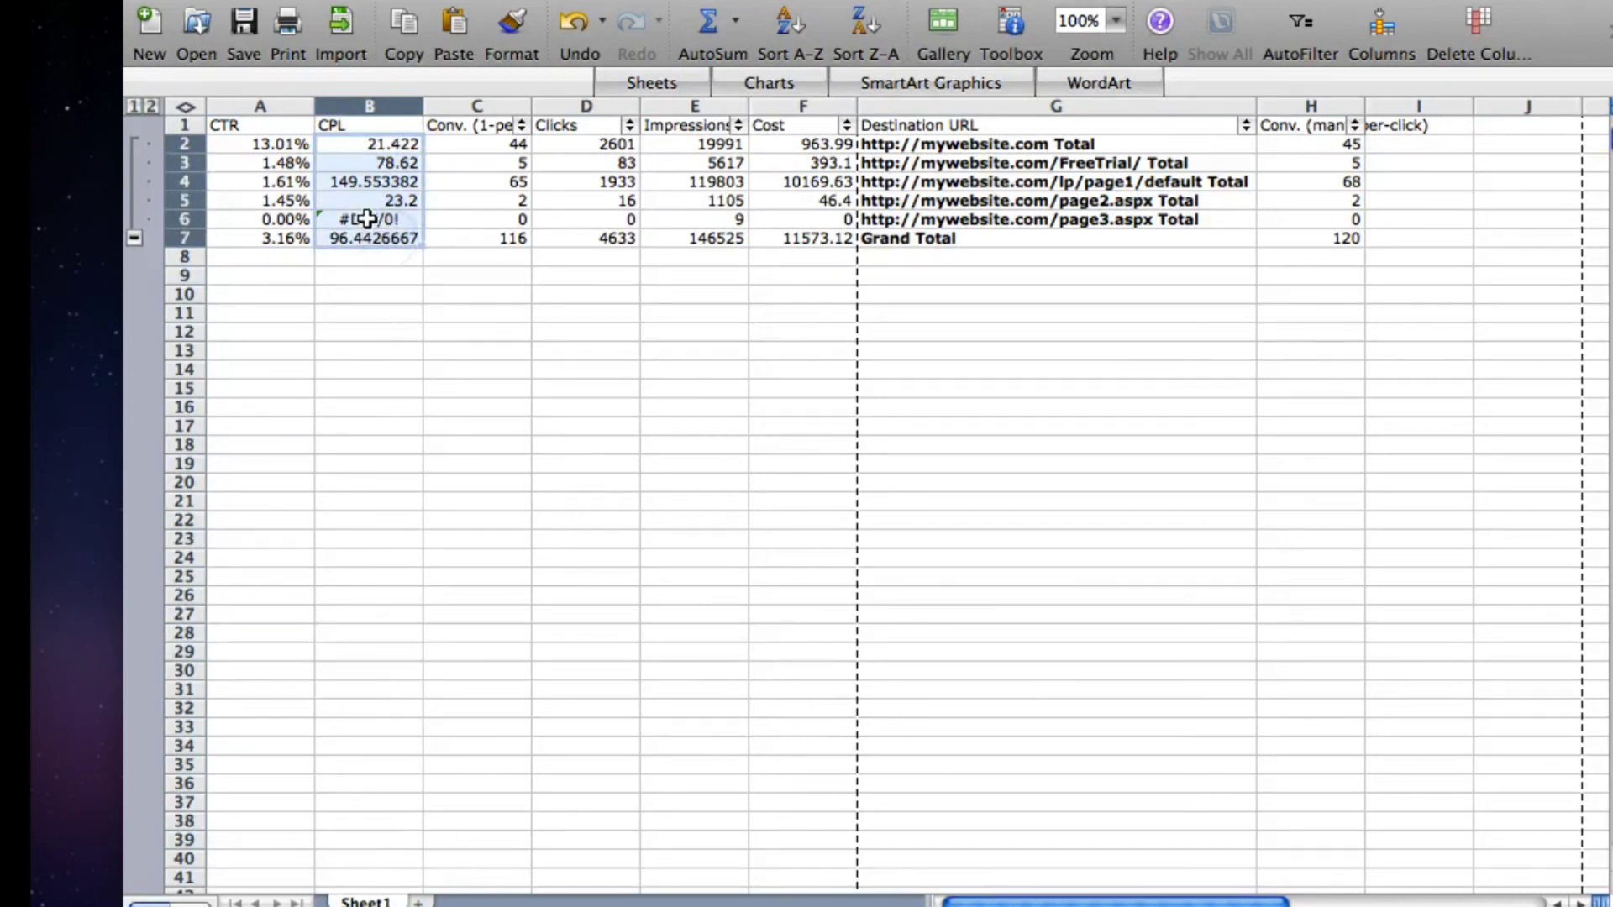
right_click(367, 219)
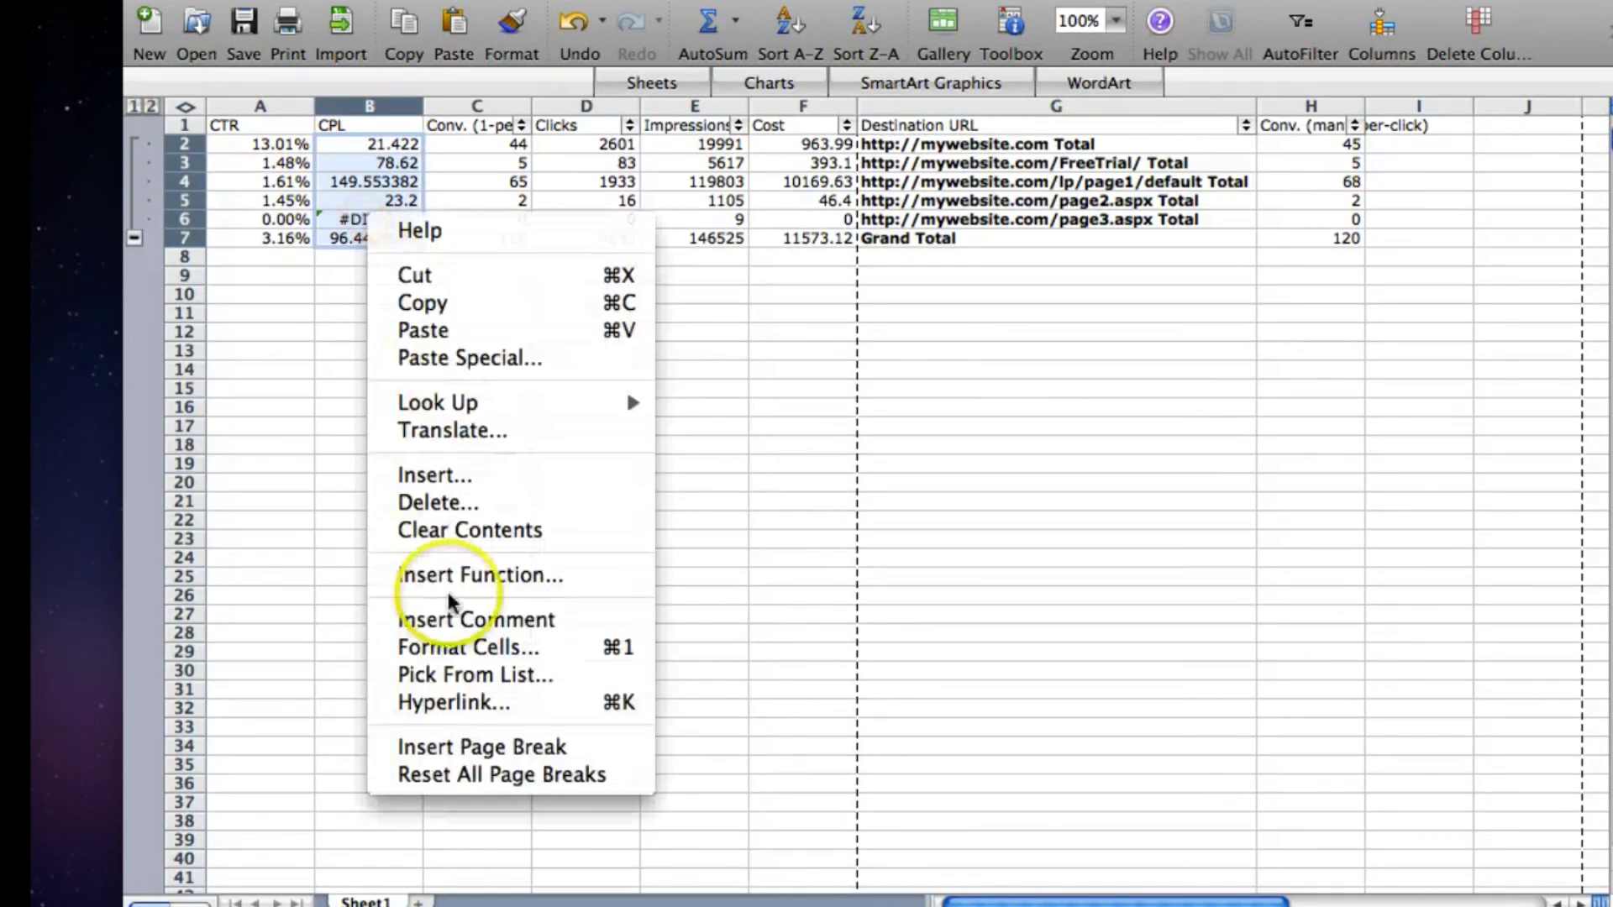
- Format B2:B7 as Currency with $ and 2 decimal places, then deselect the cells
click(454, 664)
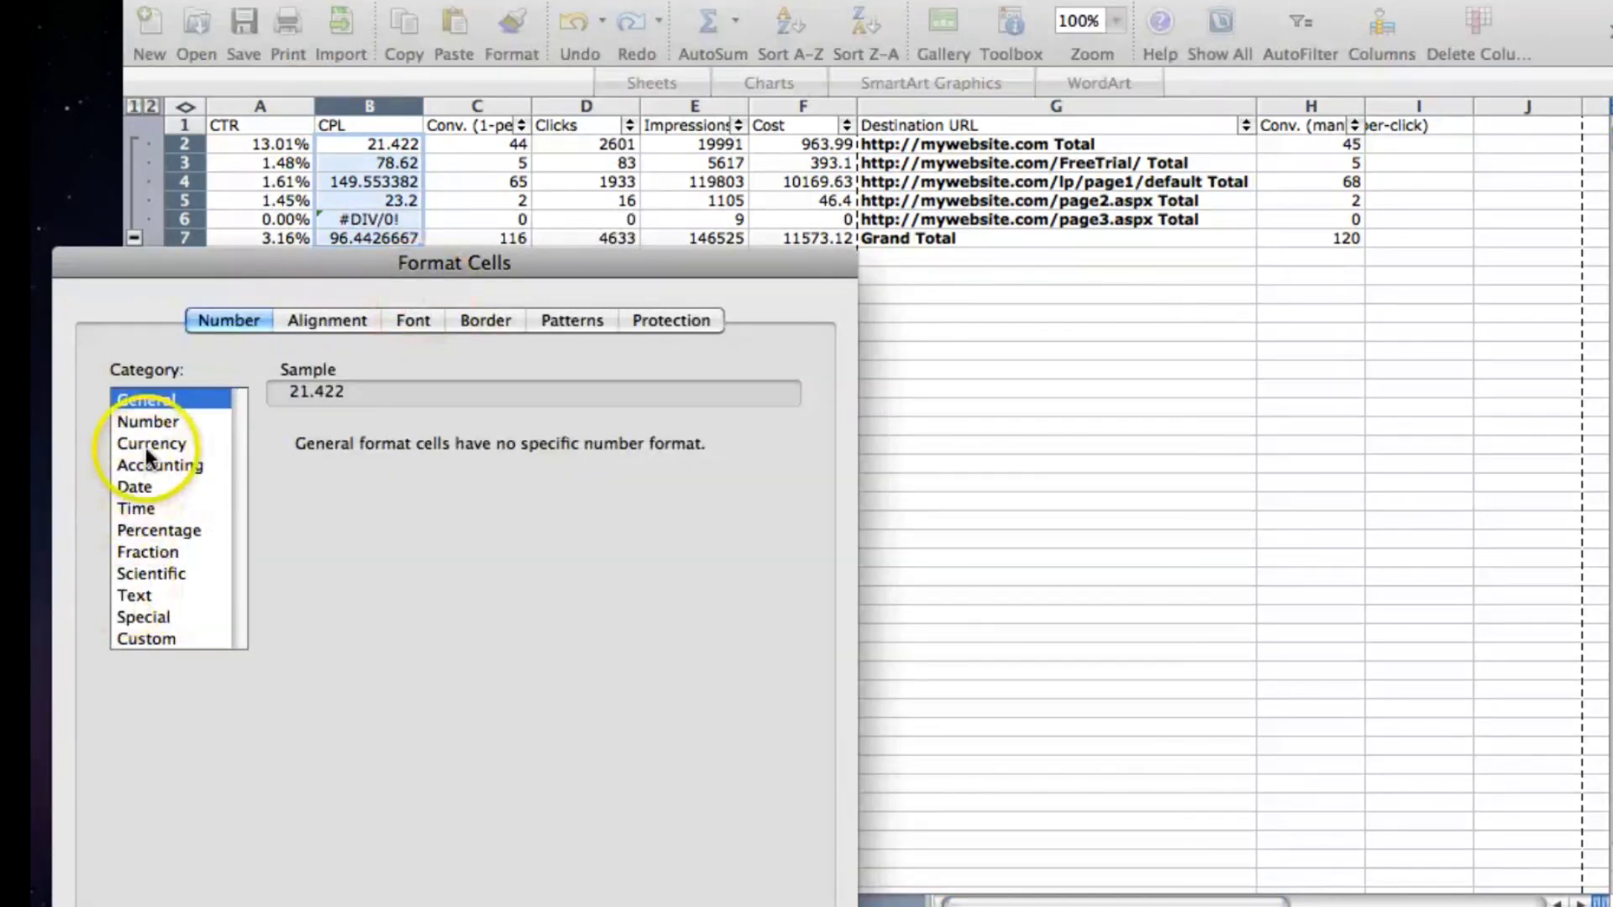
click(146, 447)
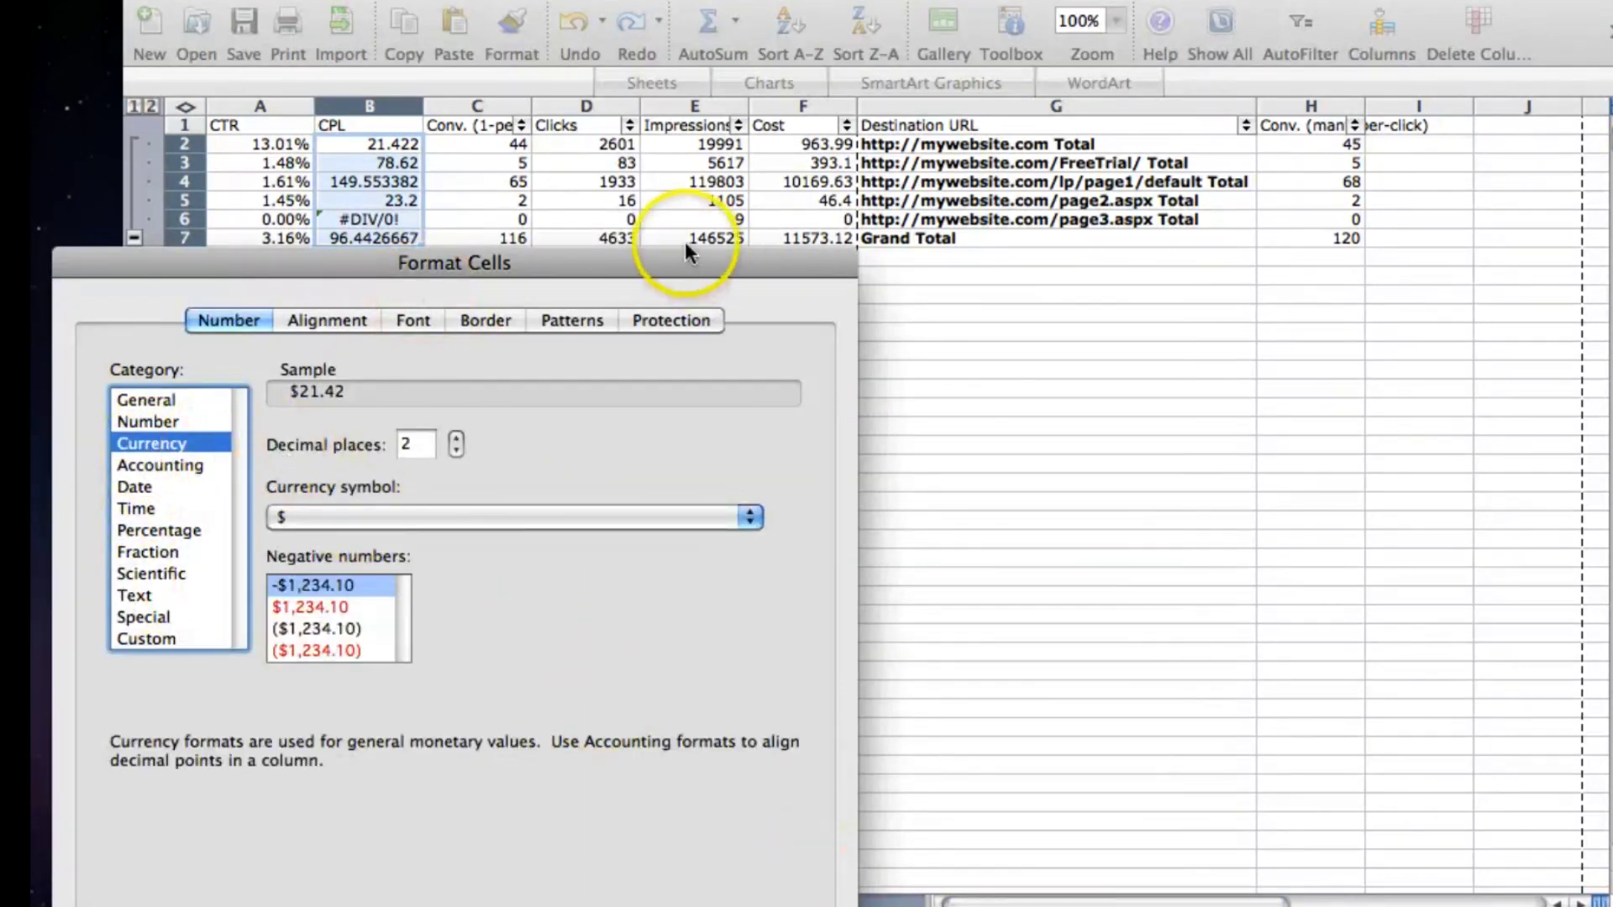
click(665, 250)
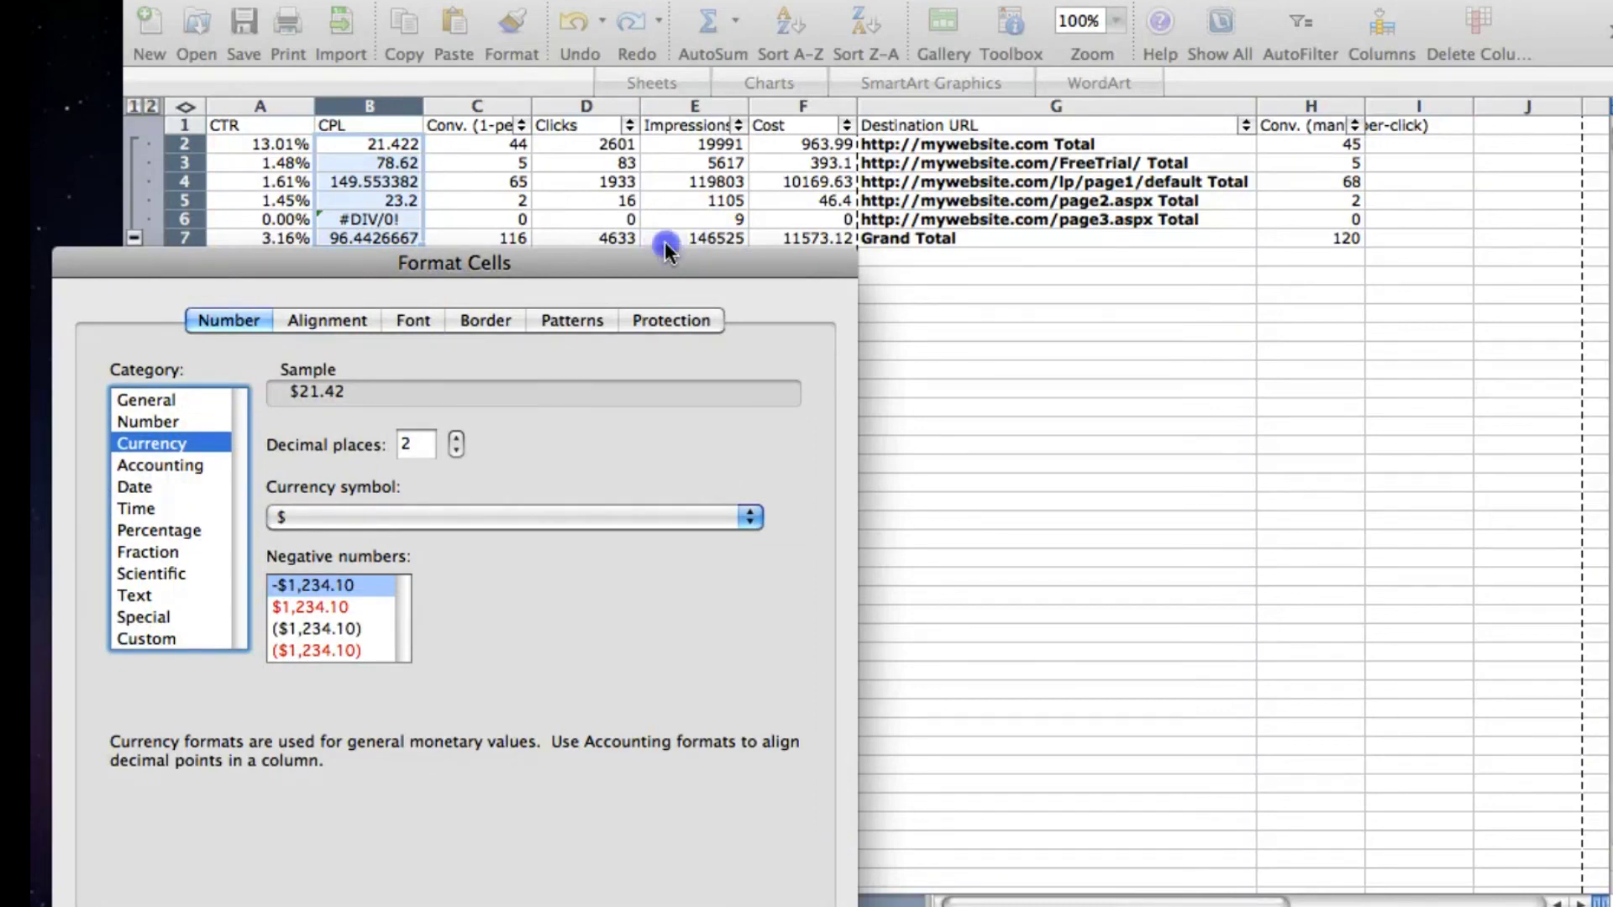
drag(651, 263, 785, 205)
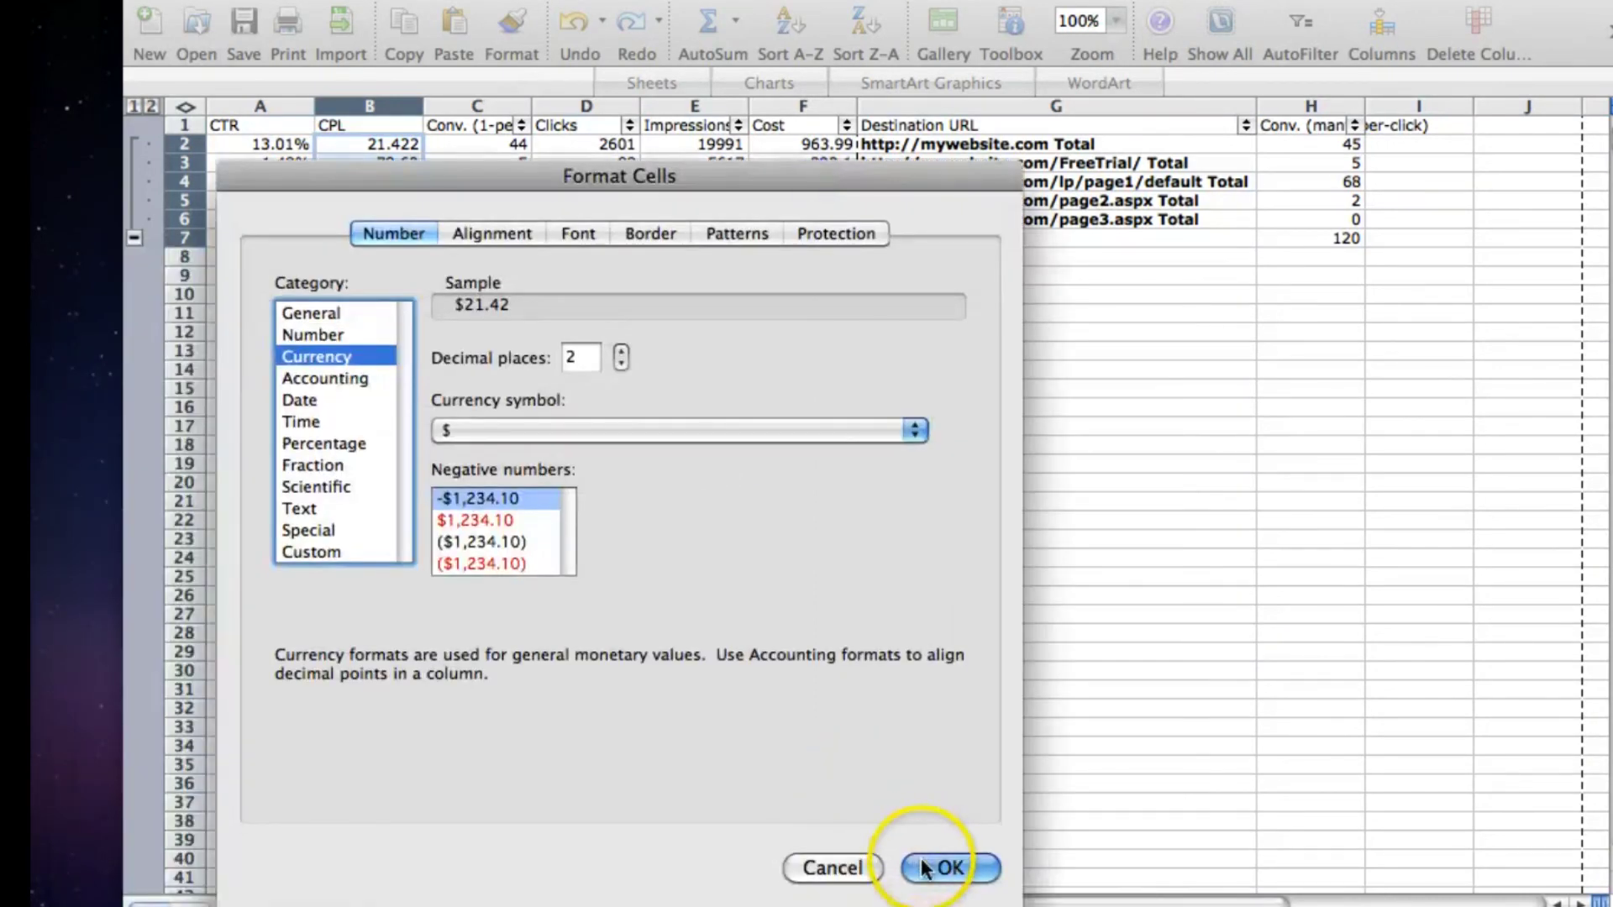
click(923, 868)
click(535, 501)
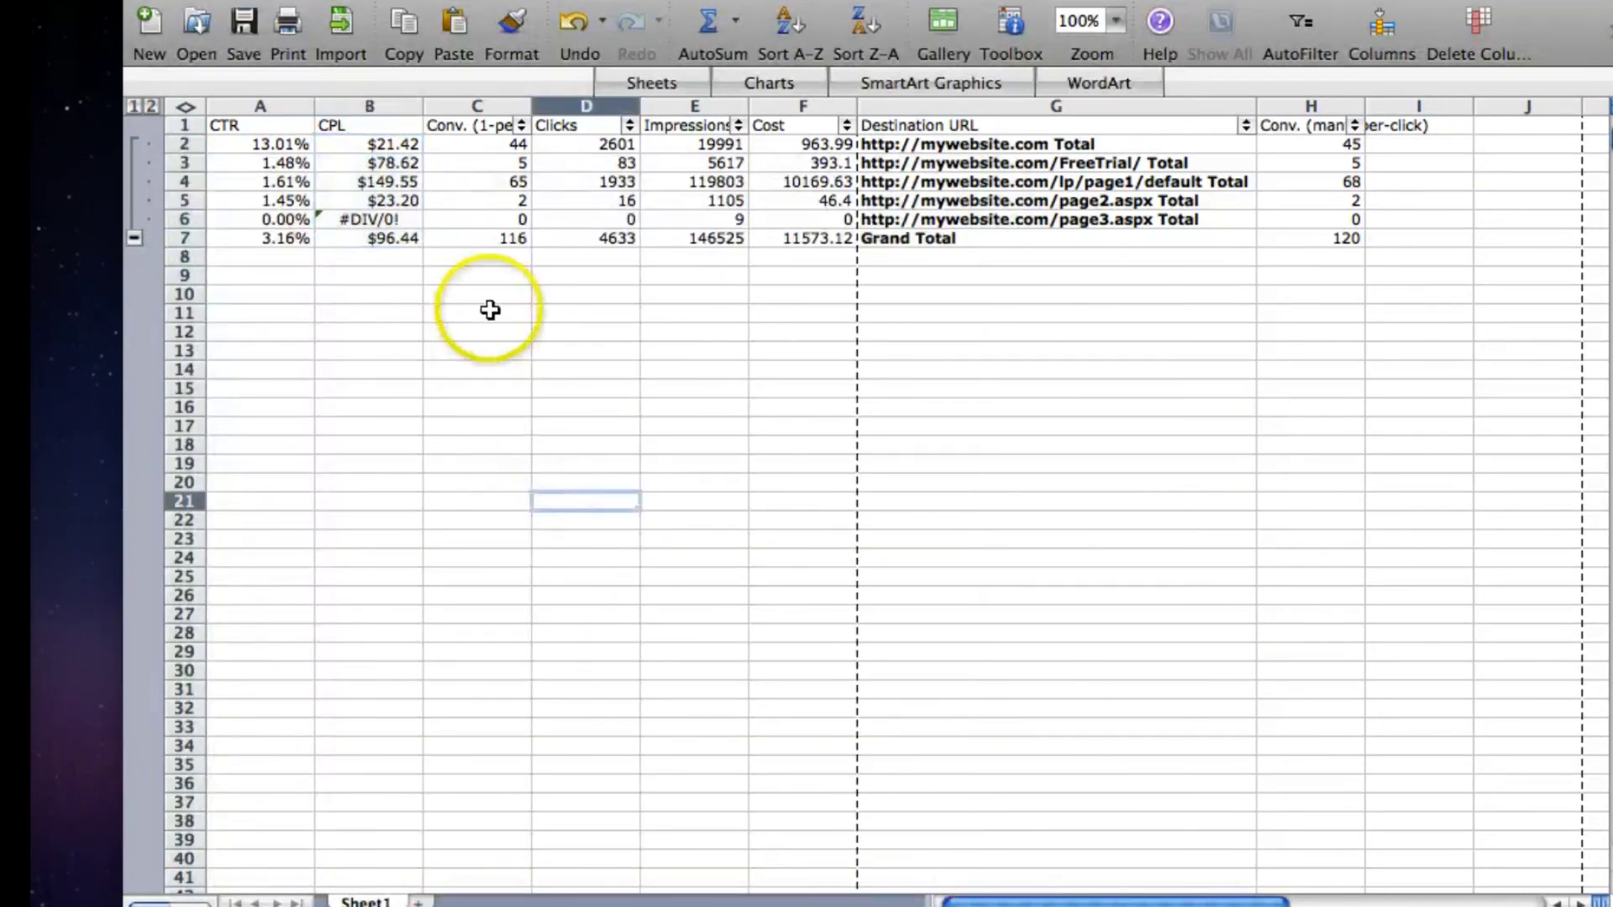